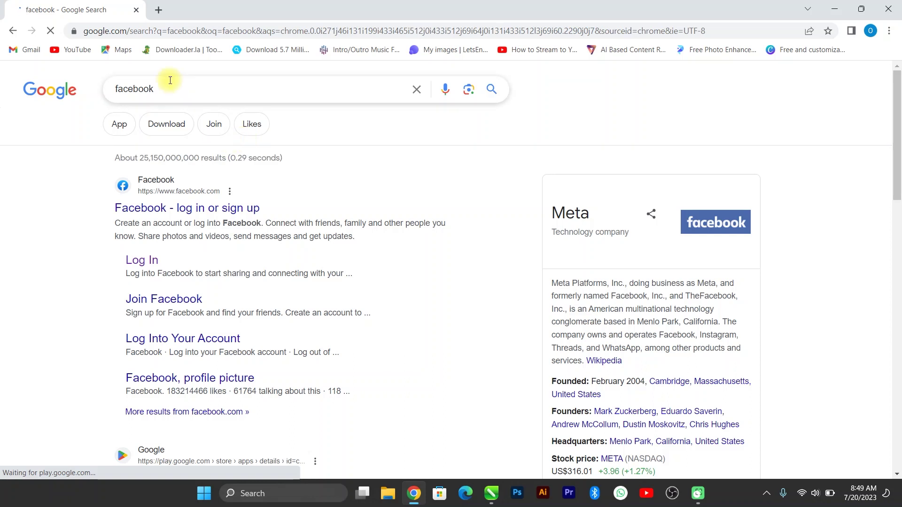
# Replace the current Google query with a search for "social icon"
pyautogui.moveTo(172, 89); pyautogui.dragTo(100, 84)
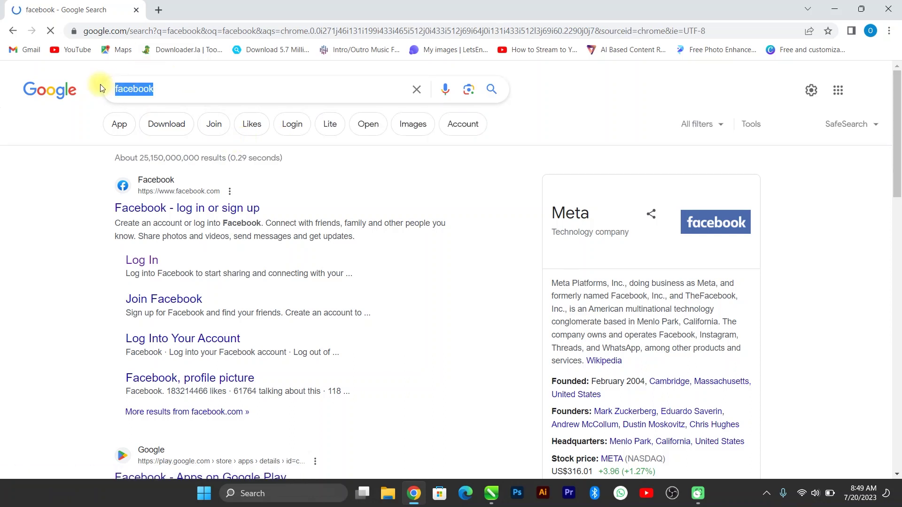
pyautogui.write('social icon')
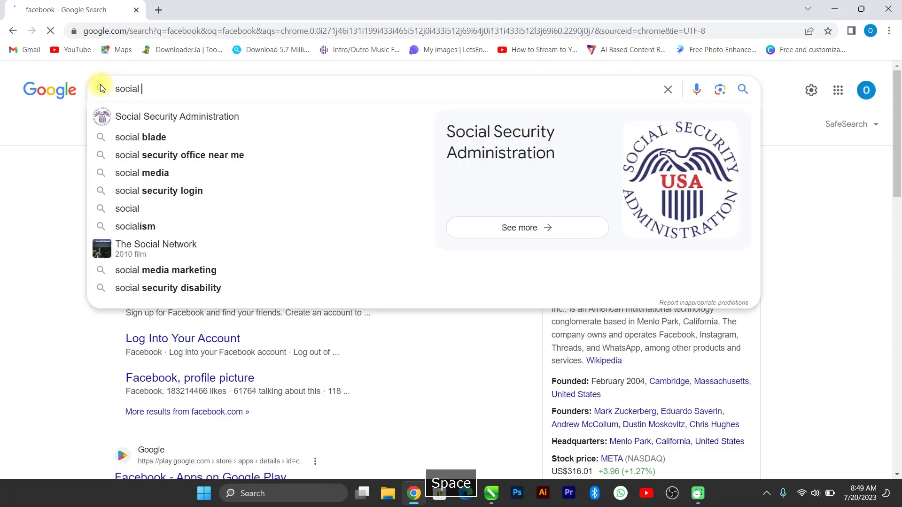
pyautogui.press('Return')
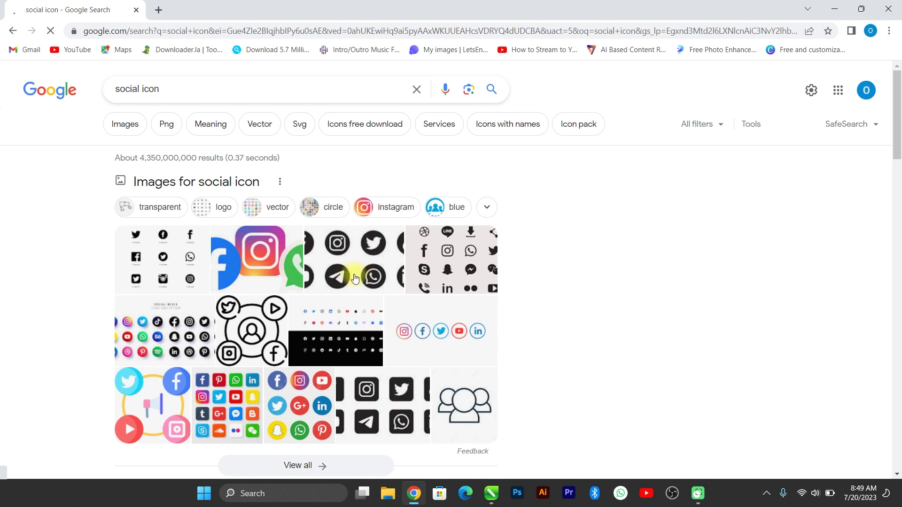
# Open the Vecteezy result with eight round black social media icons and save the image to the computer
pyautogui.click(384, 276)
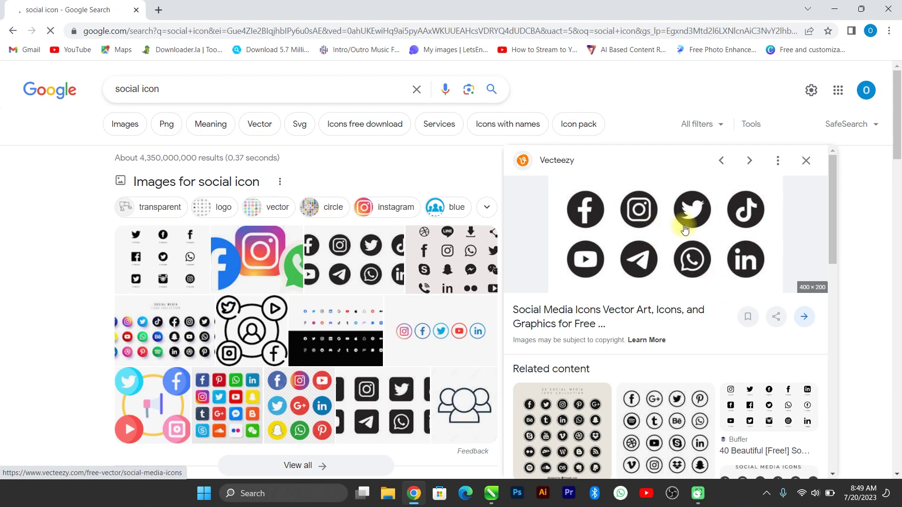
pyautogui.rightClick(660, 230)
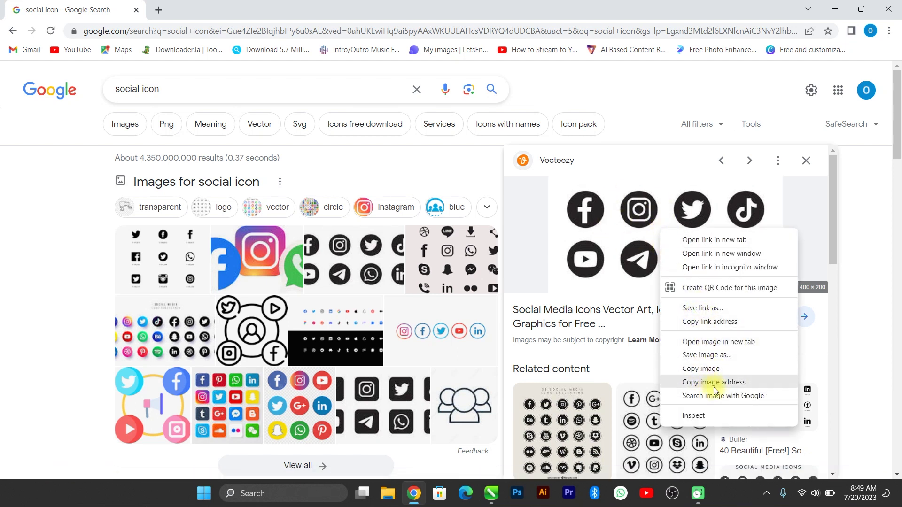
pyautogui.click(714, 356)
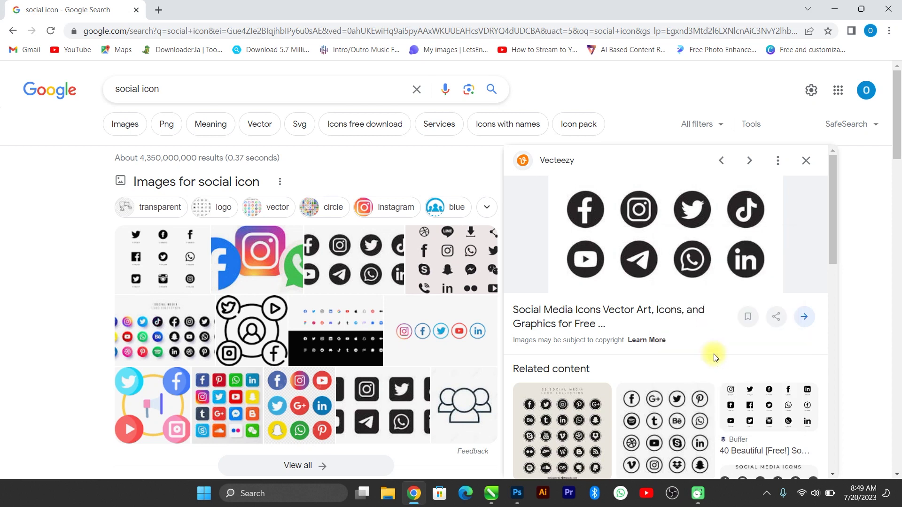
pyautogui.press('space')
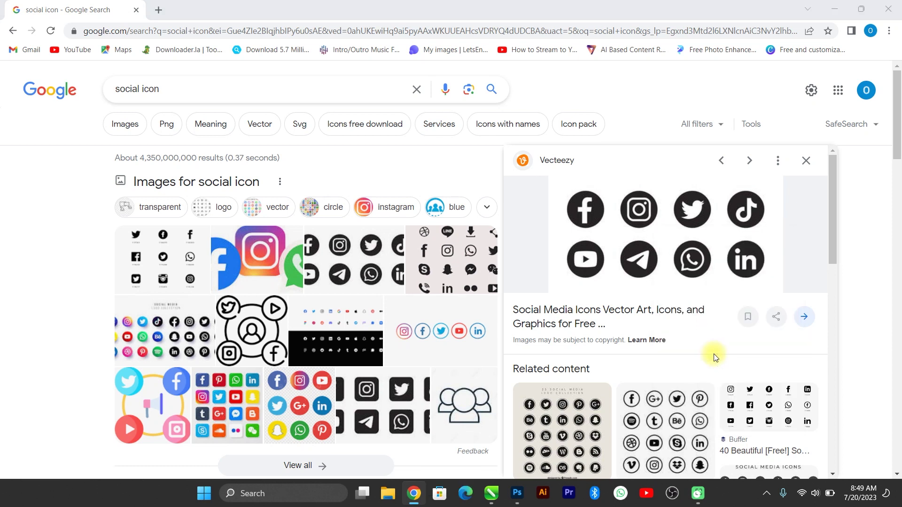
pyautogui.click(430, 411)
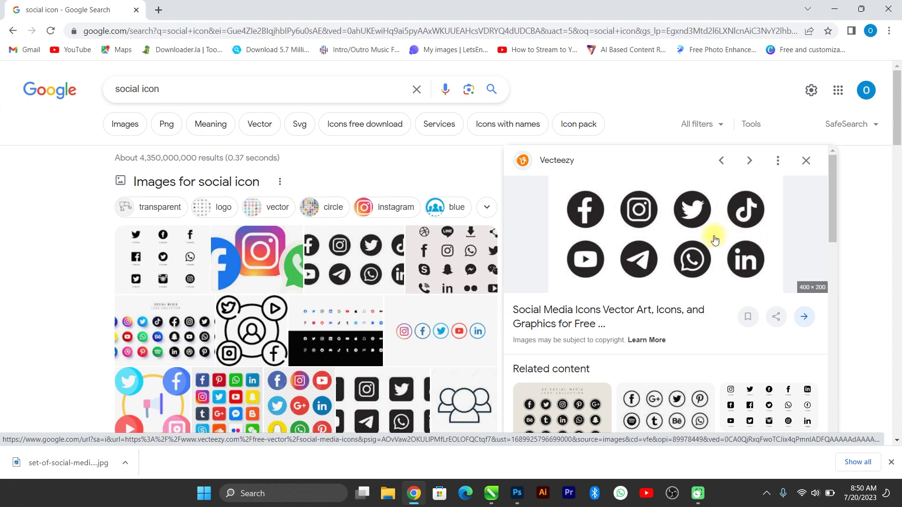
# Open the Search Engine Journal social media logos image and save it in Downloads under its suggested name
pyautogui.click(469, 257)
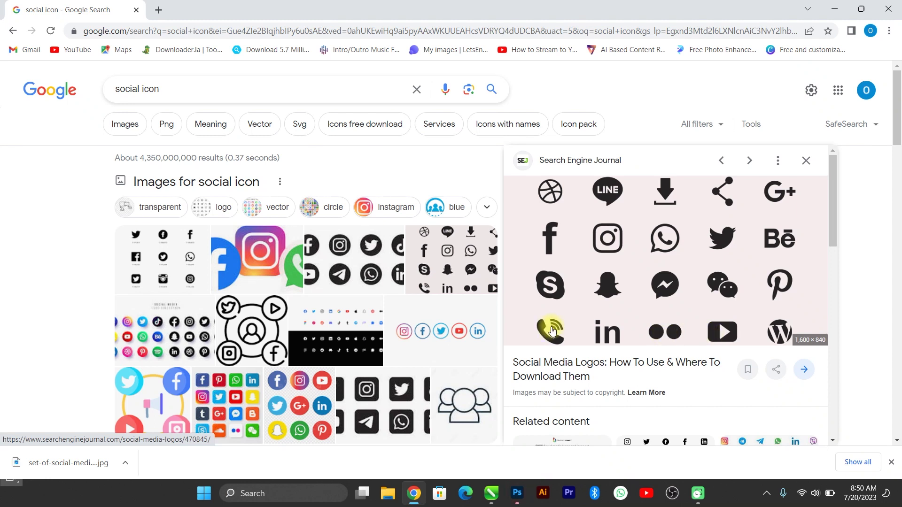
pyautogui.rightClick(612, 221)
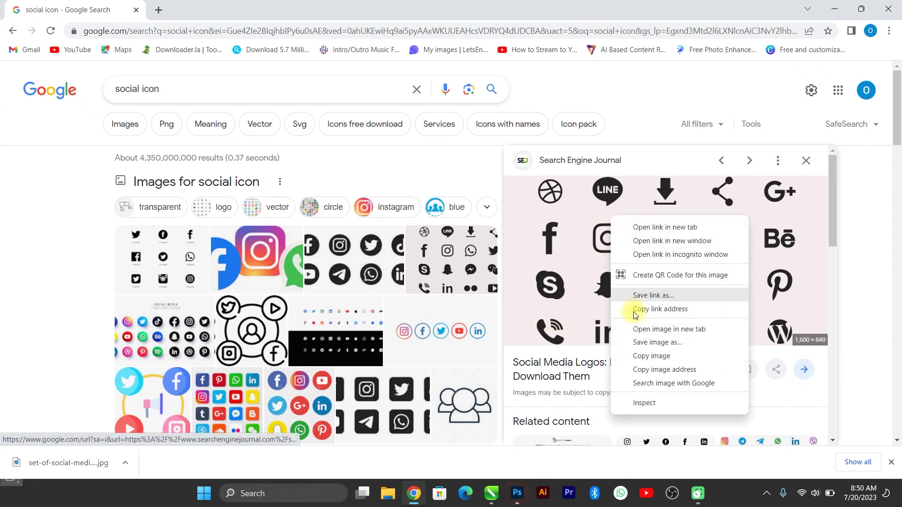
pyautogui.click(653, 345)
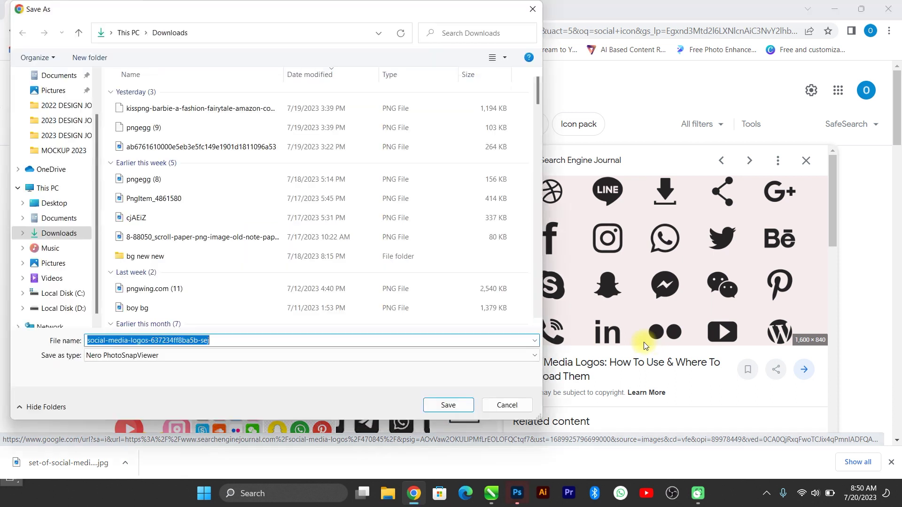
pyautogui.press('Return')
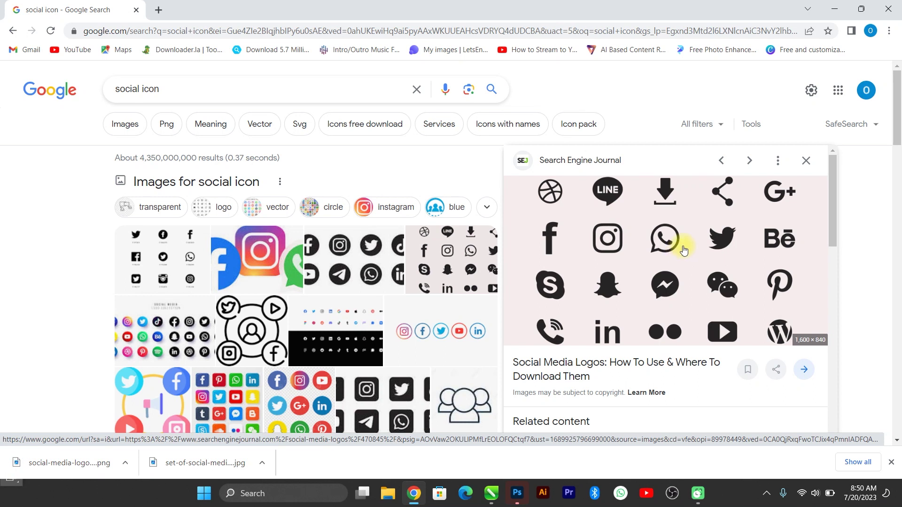
# Open the Downloads folder in File Explorer and copy the saved image of round social media icons
pyautogui.press('super+d')
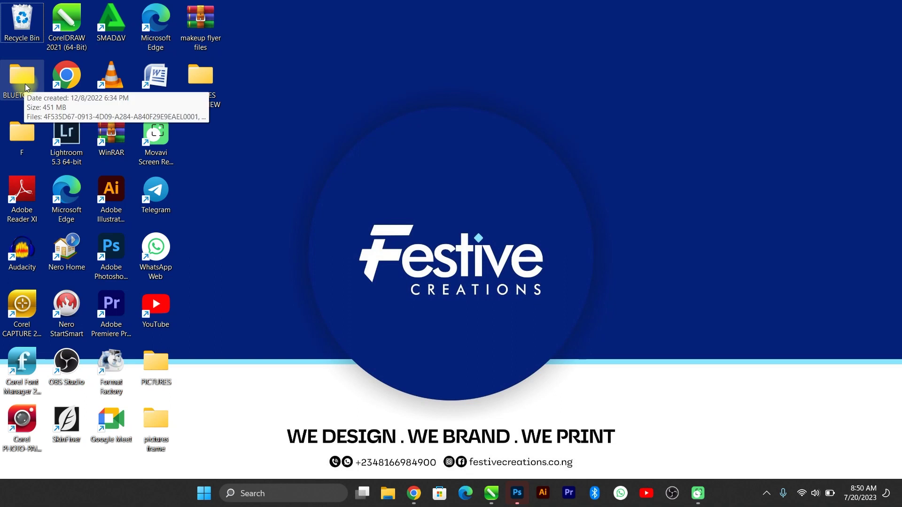
pyautogui.press('super+e')
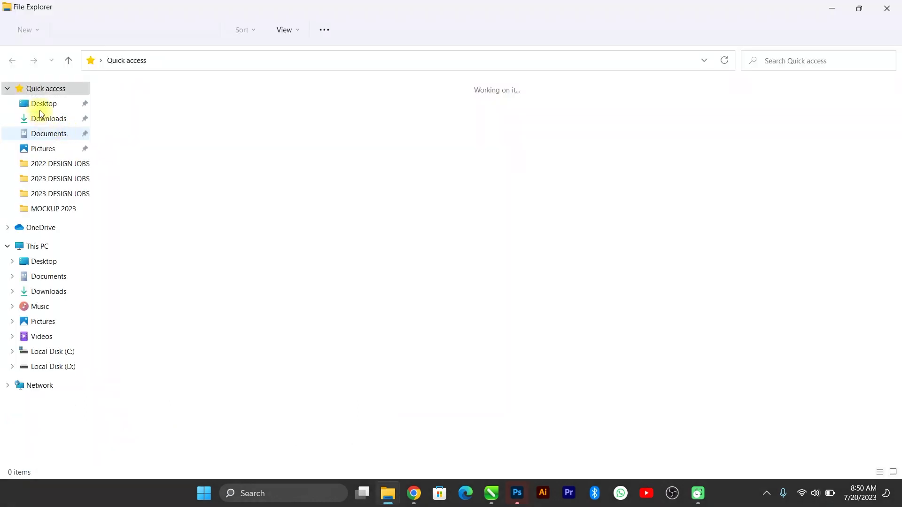
pyautogui.click(66, 119)
pyautogui.click(203, 124)
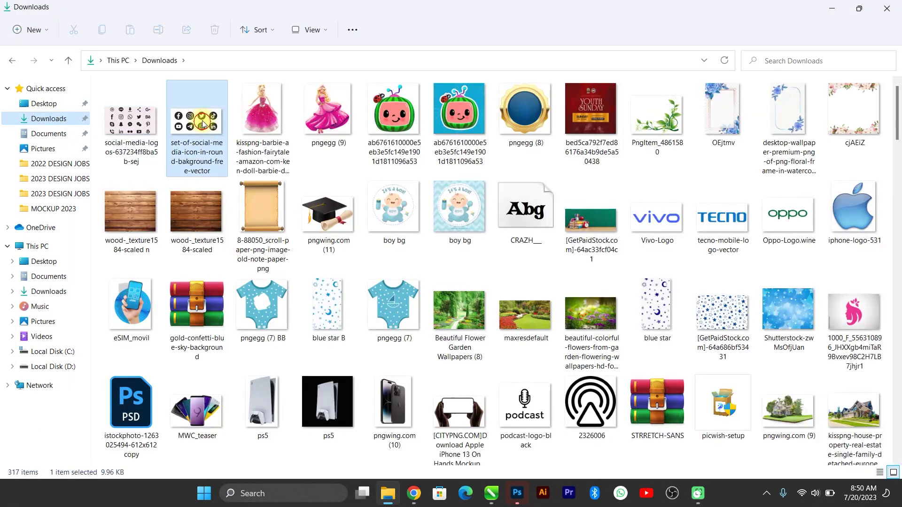
pyautogui.hotkey('ctrl', 'c')
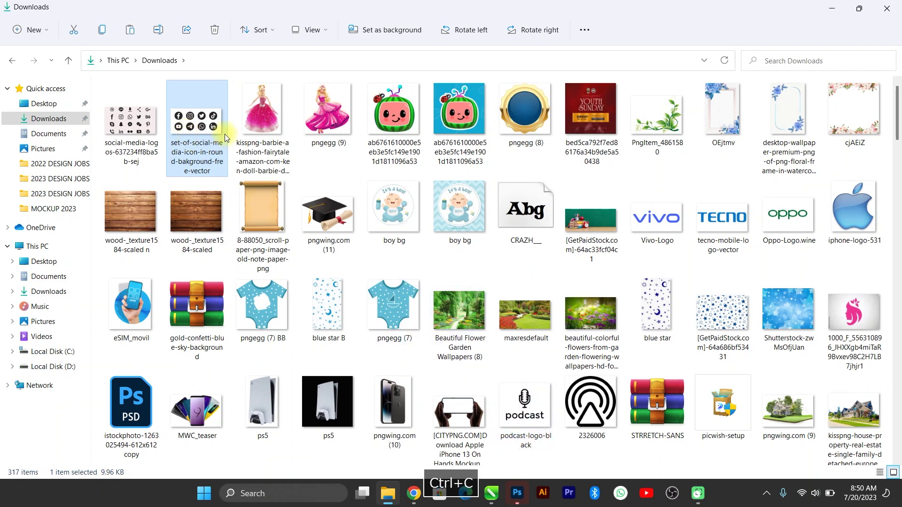
# Switch to CorelDRAW, paste the round icons image onto the page and enlarge it to about 9.88 by 4.94 inches
pyautogui.click(492, 493)
pyautogui.hotkey('ctrl', 'v')
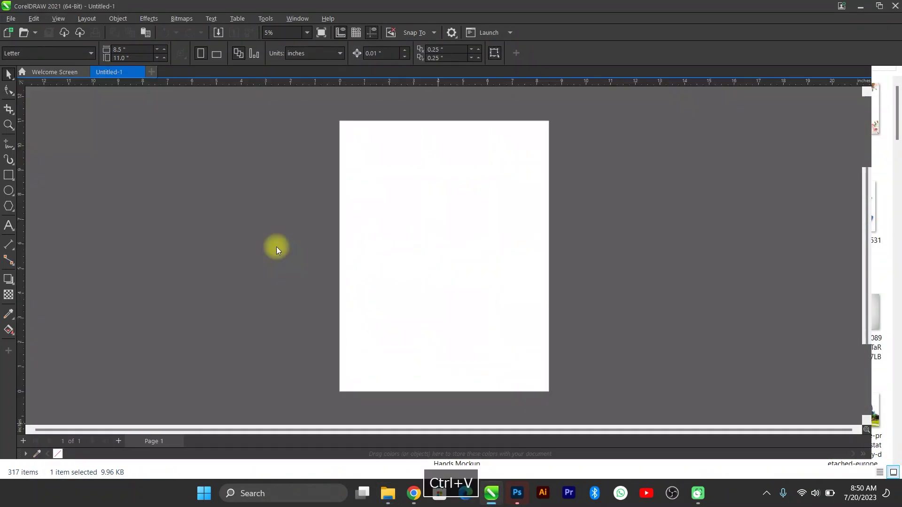
pyautogui.moveTo(466, 244); pyautogui.dragTo(574, 200)
pyautogui.scroll(1, 506, 256)
pyautogui.scroll(1, 435, 240)
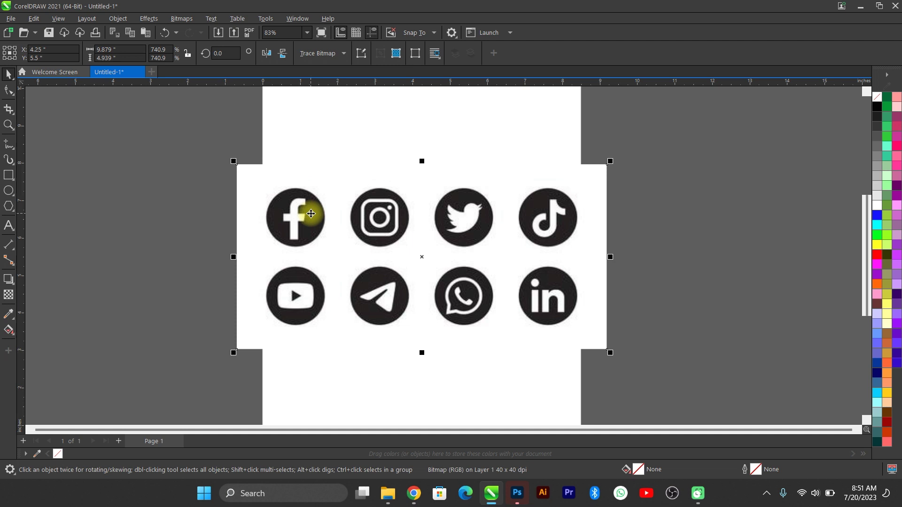
# Switch to Chrome, search for "logo" in a new tab and show the image results
pyautogui.click(413, 501)
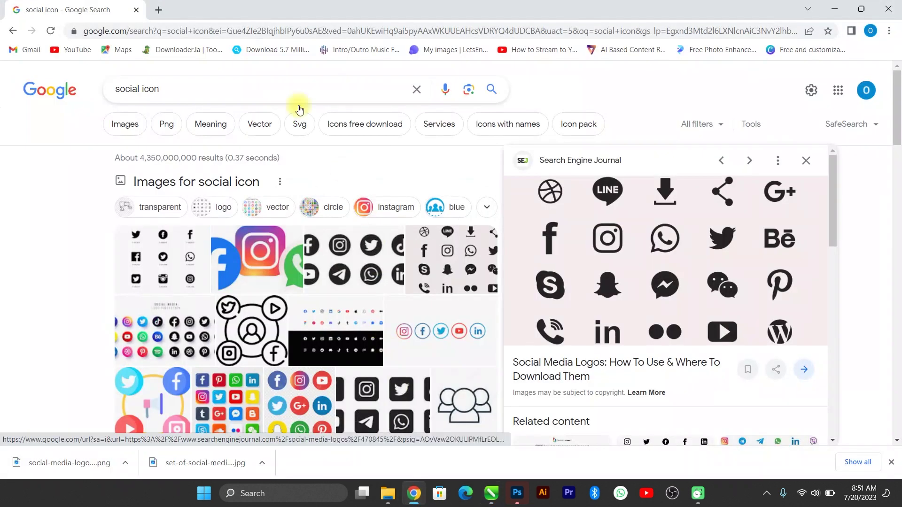
pyautogui.click(160, 10)
pyautogui.write('logo')
pyautogui.press('Return')
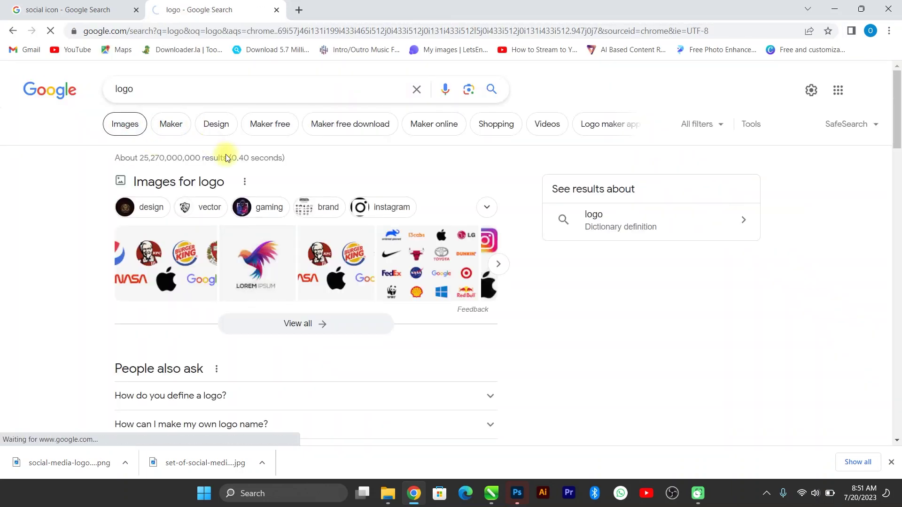
pyautogui.click(330, 250)
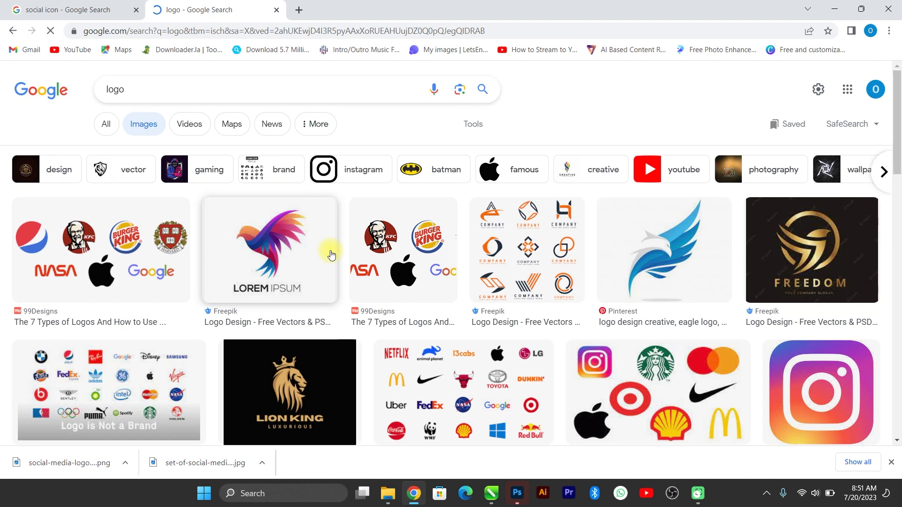
# Open the colourful lotus logo on black from the Google Play result and copy the image
pyautogui.scroll(-5, 305, 259)
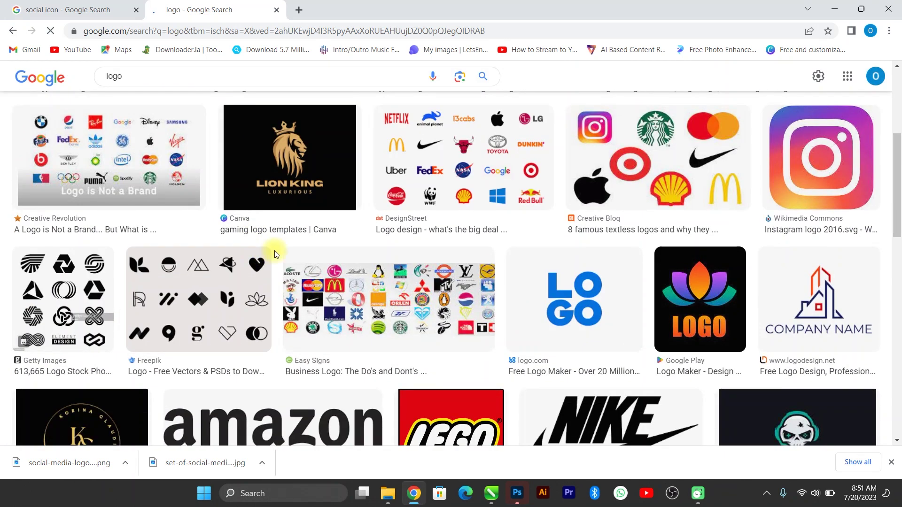
pyautogui.click(695, 324)
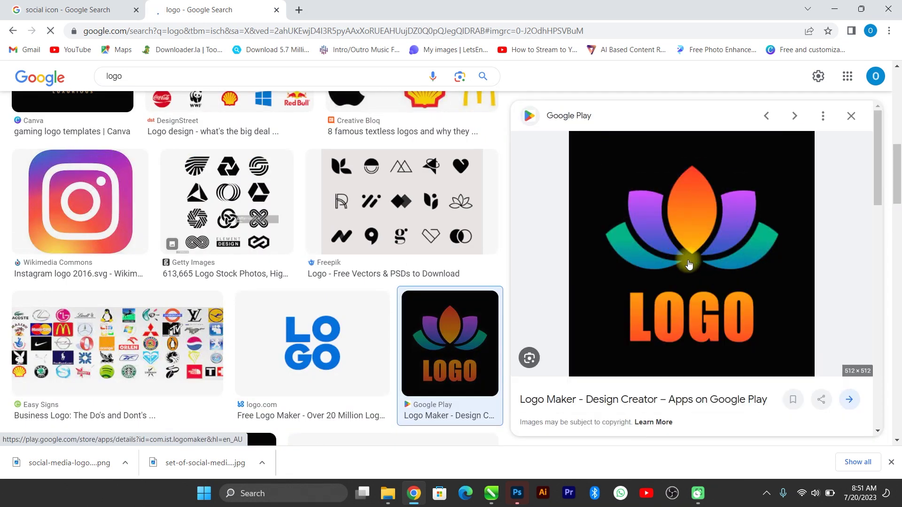
pyautogui.rightClick(650, 211)
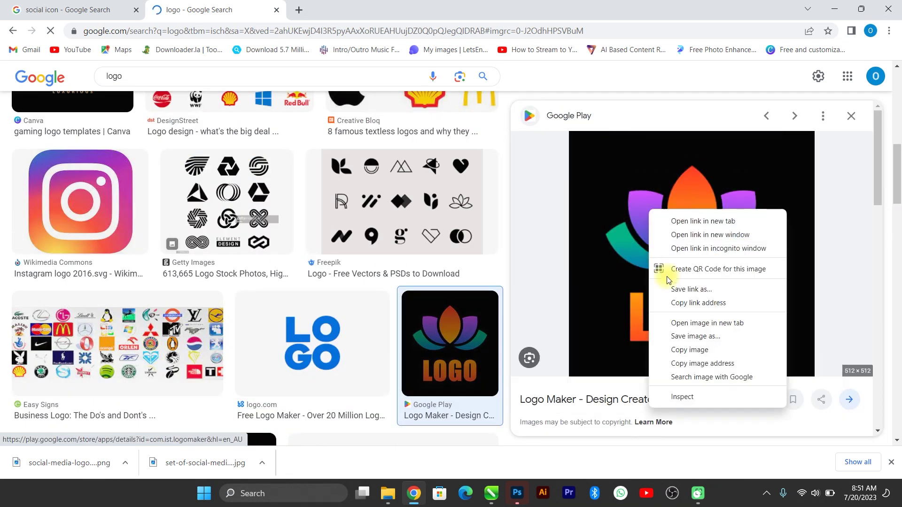
pyautogui.click(688, 352)
# Switch to CorelDRAW, paste the lotus logo and move it beside the page, clear of the social icons
pyautogui.click(487, 502)
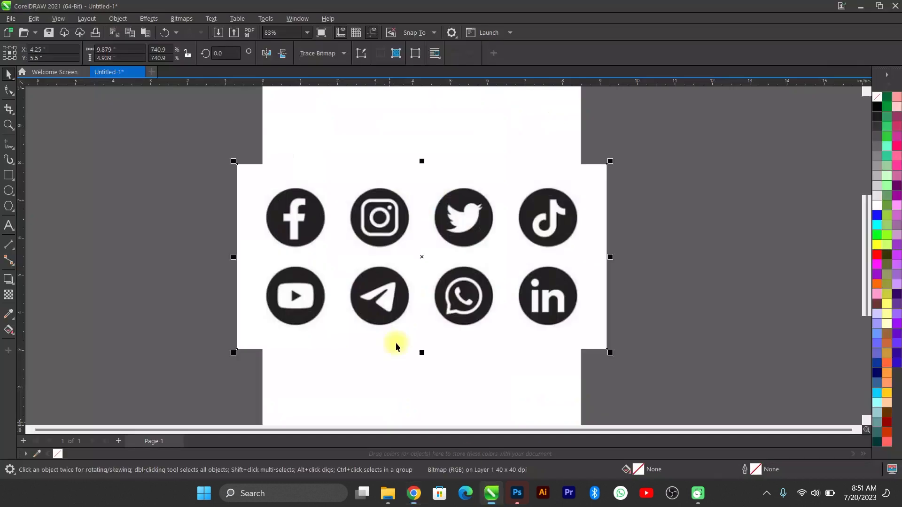
pyautogui.hotkey('ctrl', 'v')
pyautogui.scroll(-1, 338, 226)
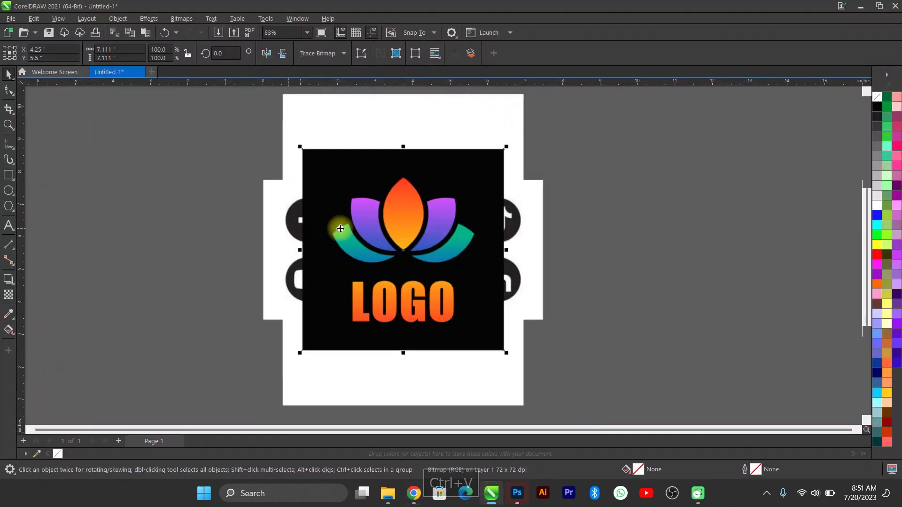
pyautogui.moveTo(378, 234); pyautogui.dragTo(686, 237)
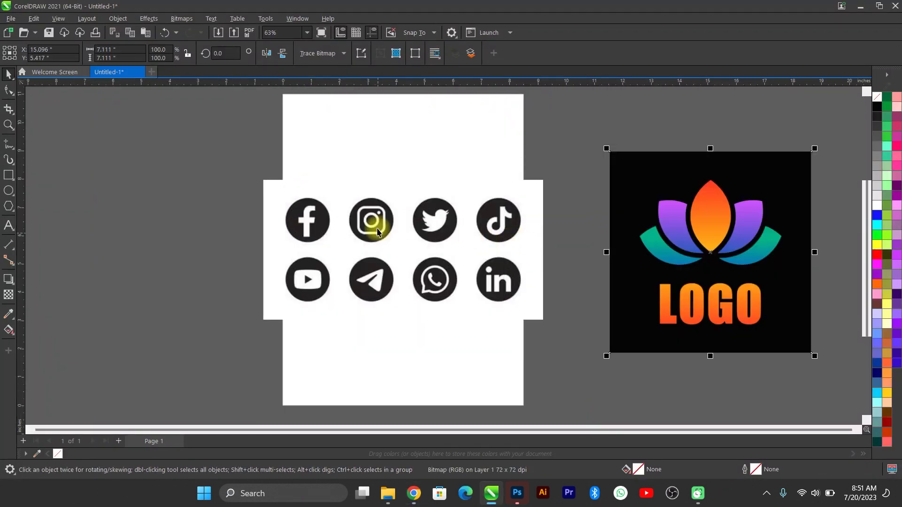
# Trace the round social icons bitmap with Outline Trace using the Logo image type and Detail set to 97
pyautogui.scroll(3, 377, 232)
pyautogui.click(368, 209)
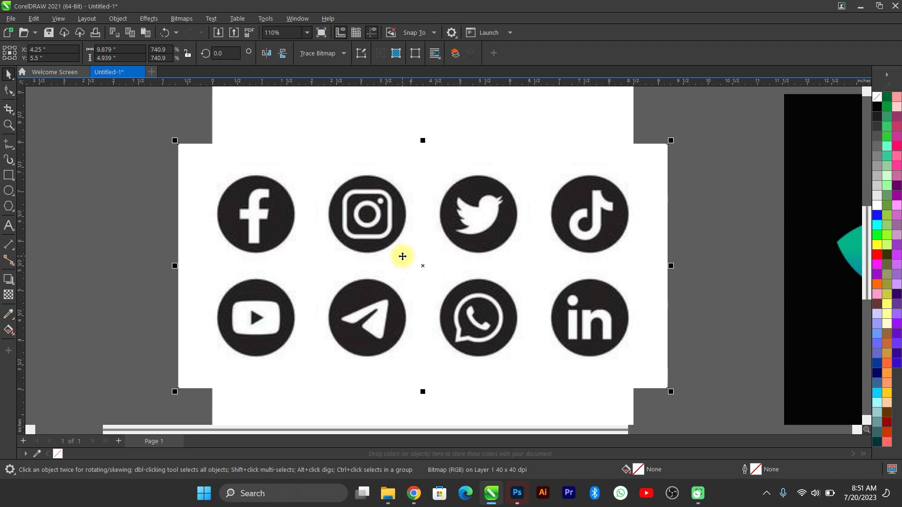
pyautogui.click(179, 19)
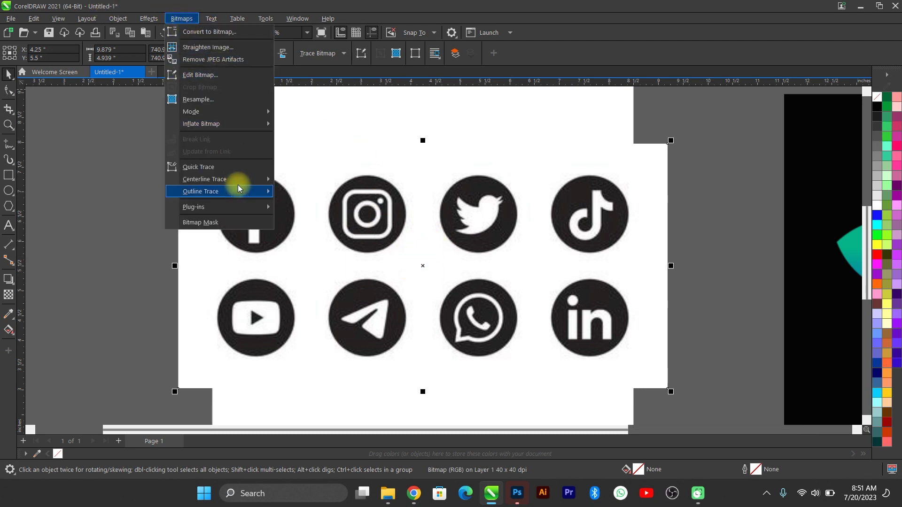
pyautogui.moveTo(233, 190)
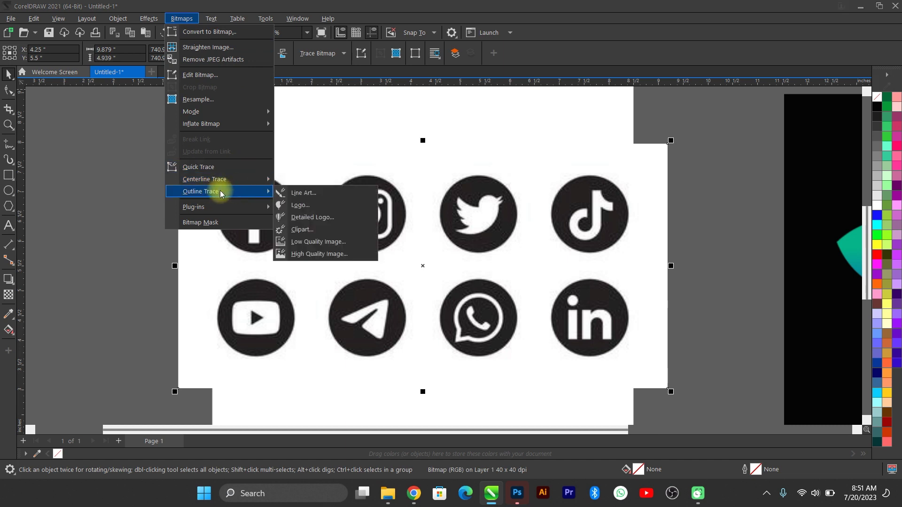
pyautogui.click(301, 206)
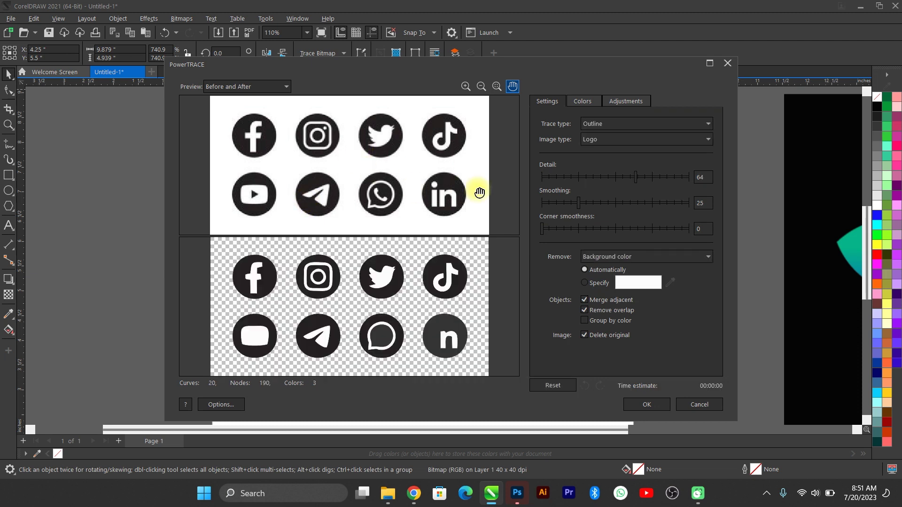
pyautogui.click(684, 179)
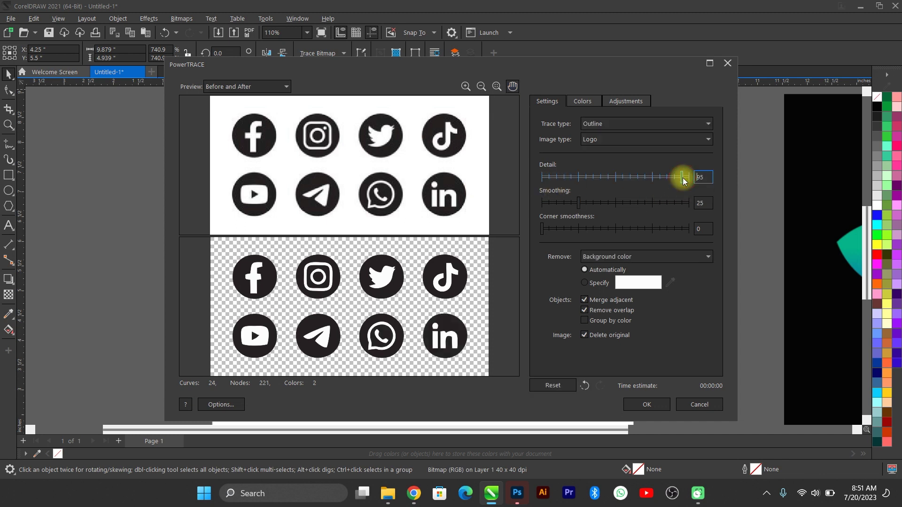
pyautogui.click(685, 177)
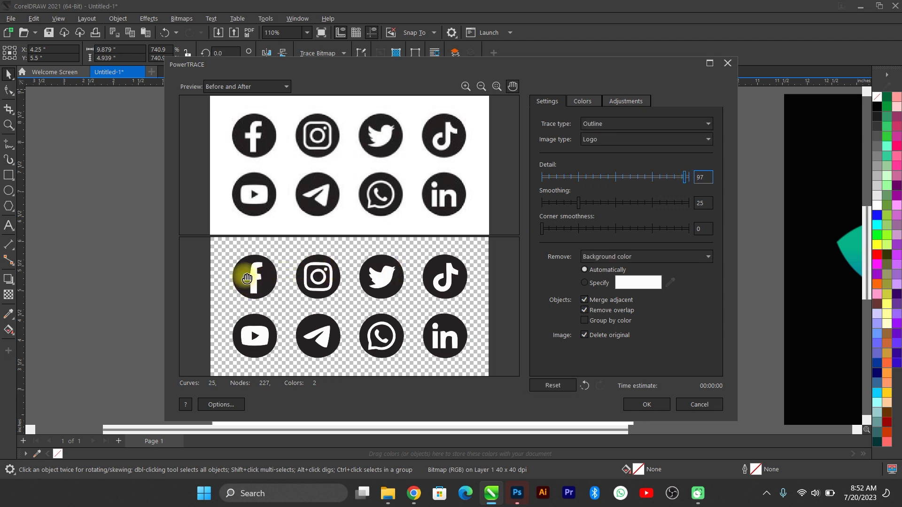
pyautogui.click(663, 405)
# Delete the round icons from the page and copy the social-media-logos-637234ff8ba5b-sej image from the Downloads folder
pyautogui.press('Delete')
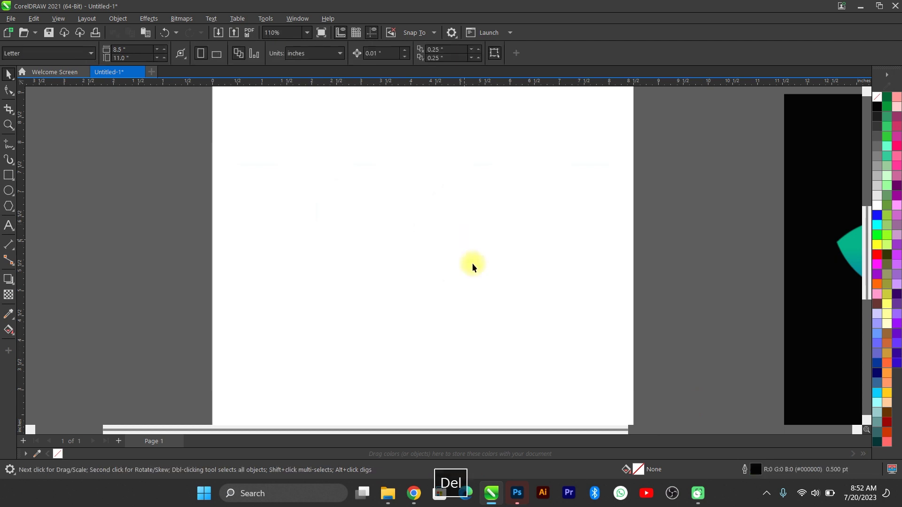
pyautogui.click(388, 493)
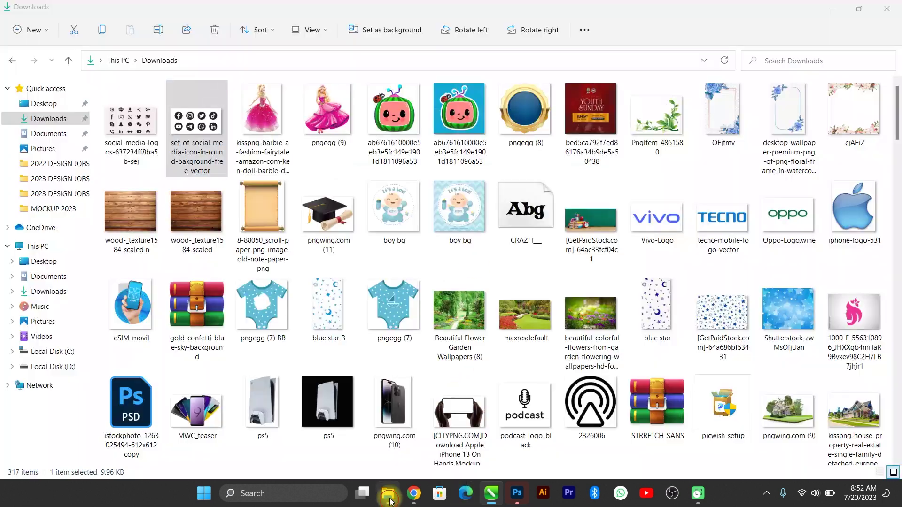
pyautogui.click(109, 125)
pyautogui.hotkey('ctrl', 'c')
# Switch to CorelDRAW, paste the social media logos image and scale it down to about 7.4 inches wide on the page
pyautogui.click(491, 494)
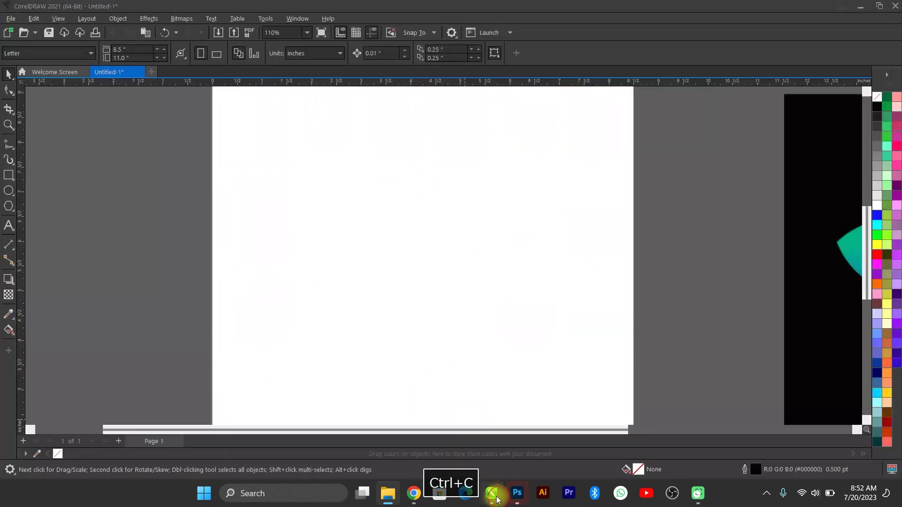
pyautogui.hotkey('ctrl', 'v')
pyautogui.press('F4')
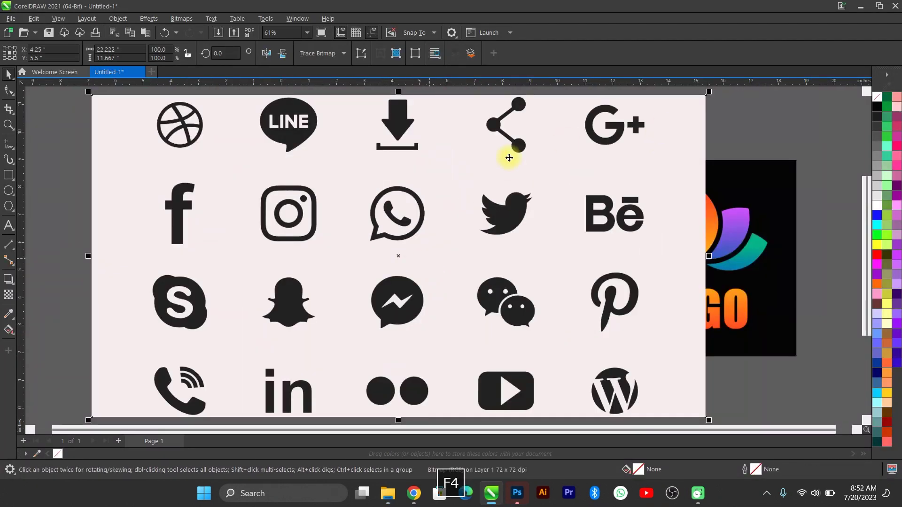
pyautogui.moveTo(710, 91); pyautogui.dragTo(505, 198)
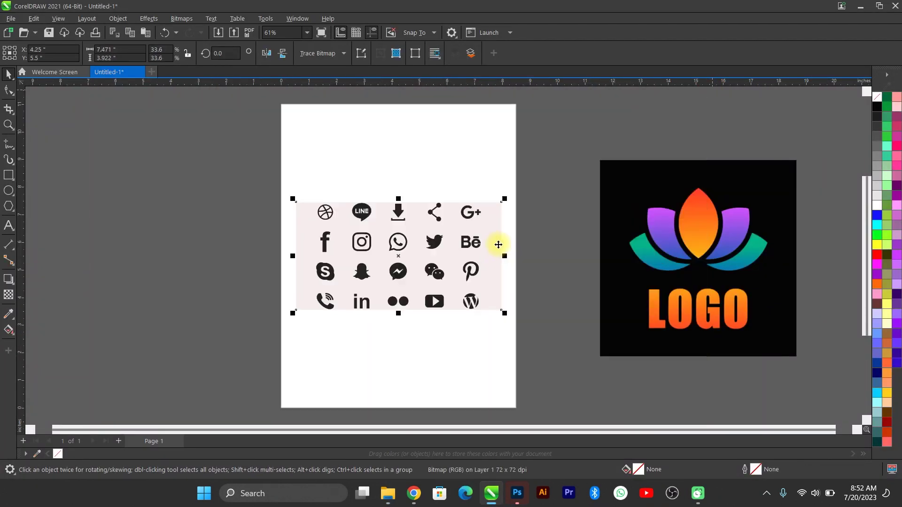
# Trace the icon sheet with Outline Trace as Logo, Detail 91 and Group by color enabled, keeping the original bitmap
pyautogui.scroll(1, 406, 282)
pyautogui.rightClick(423, 222)
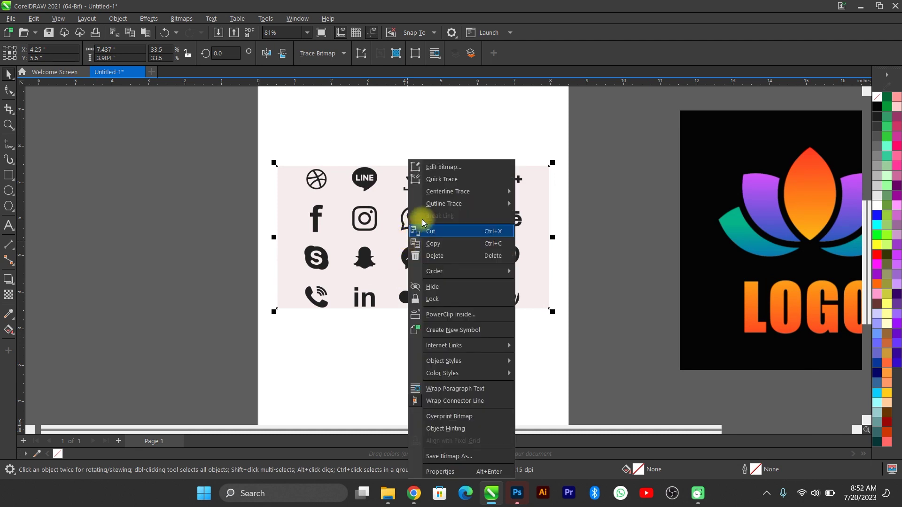
pyautogui.click(303, 172)
pyautogui.click(181, 18)
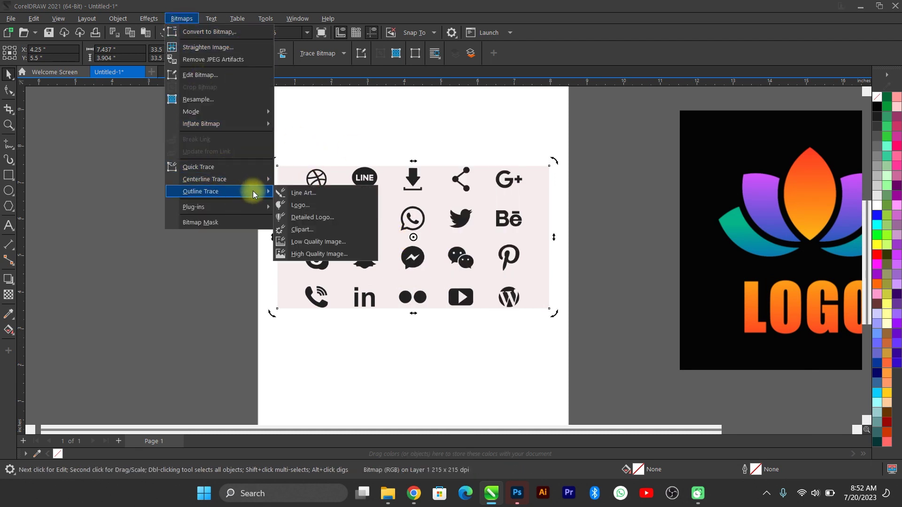
pyautogui.click(311, 205)
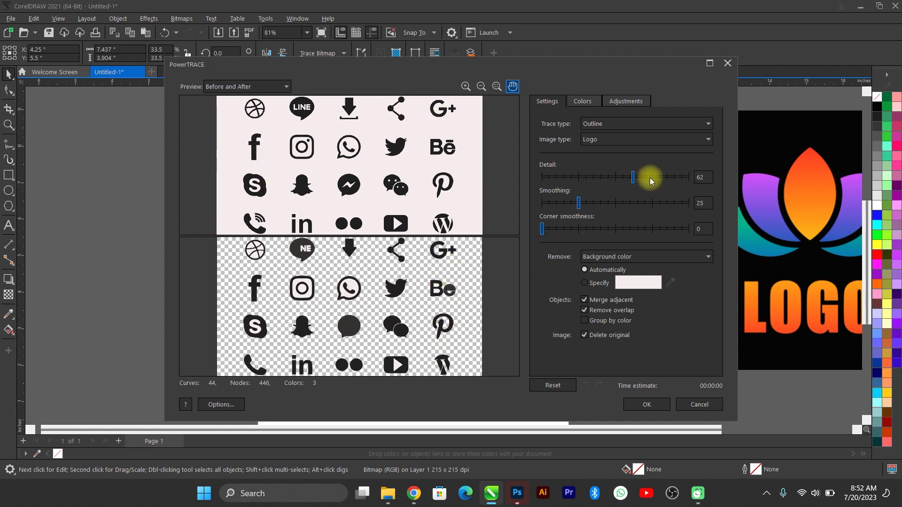
pyautogui.click(679, 181)
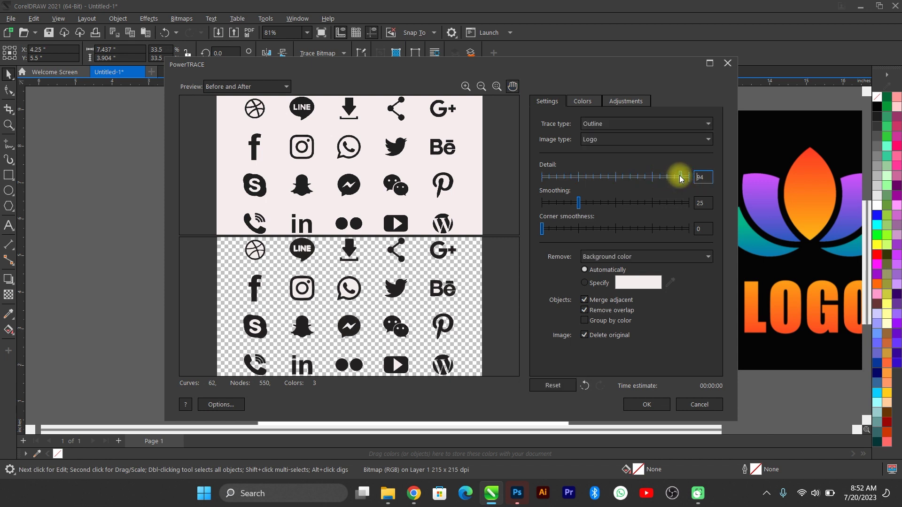
pyautogui.moveTo(679, 178); pyautogui.dragTo(677, 181)
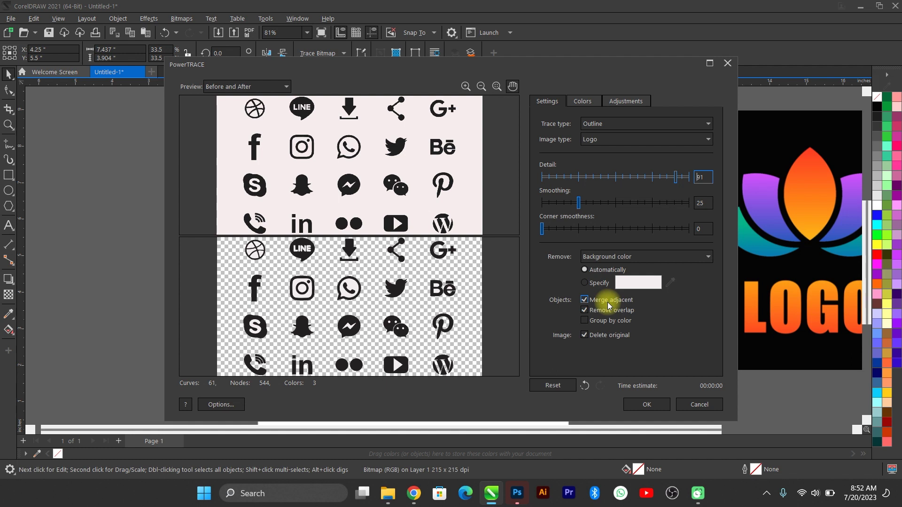
pyautogui.click(585, 321)
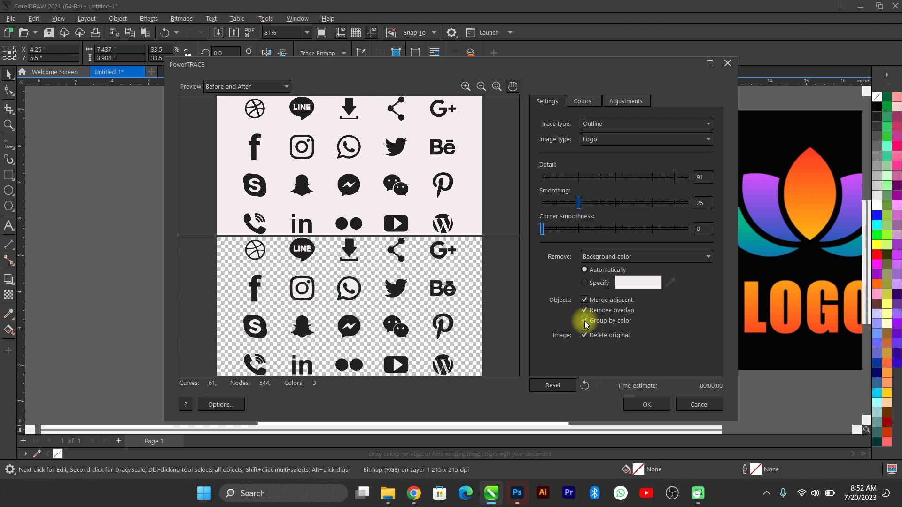
pyautogui.click(652, 406)
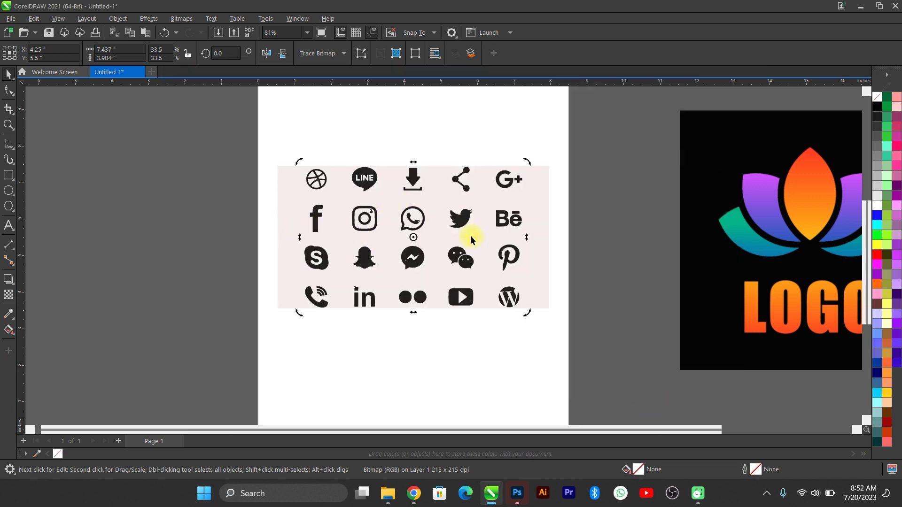
# Move the traced icon group off the page to its left side and place the original bitmap beyond it
pyautogui.scroll(-1, 423, 227)
pyautogui.click(413, 228)
pyautogui.moveTo(413, 228)
pyautogui.mouseDown()
pyautogui.moveTo(192, 229)
pyautogui.moveTo(169, 216)
pyautogui.mouseUp()
pyautogui.scroll(-2, 415, 222)
pyautogui.click(435, 229)
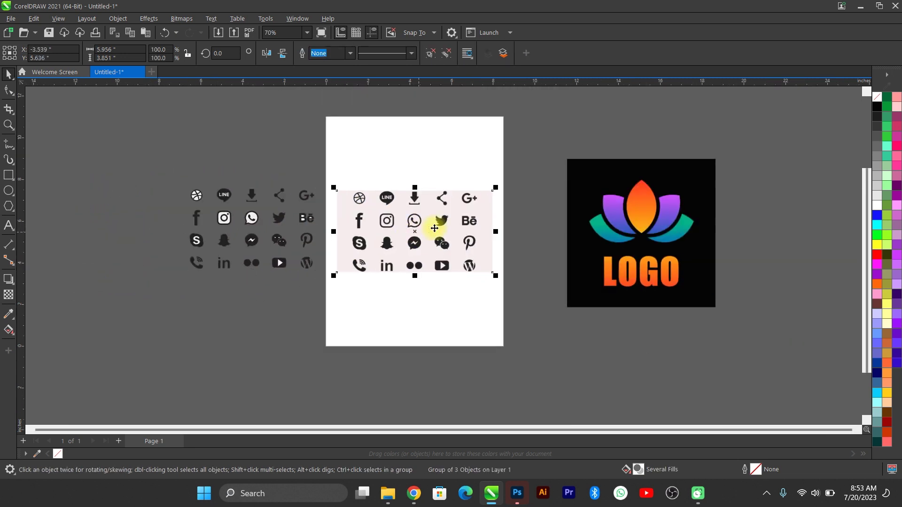
pyautogui.moveTo(434, 229); pyautogui.dragTo(127, 225)
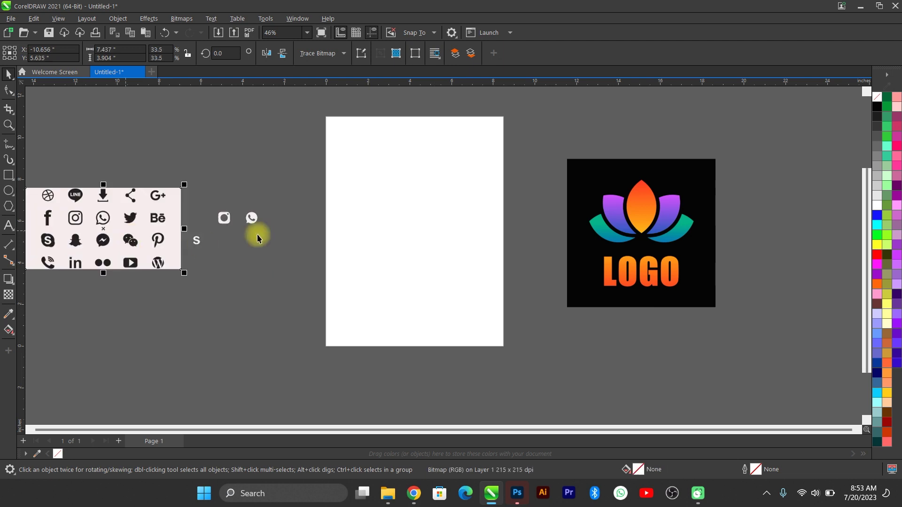
pyautogui.scroll(-1, 257, 237)
pyautogui.scroll(3, 178, 230)
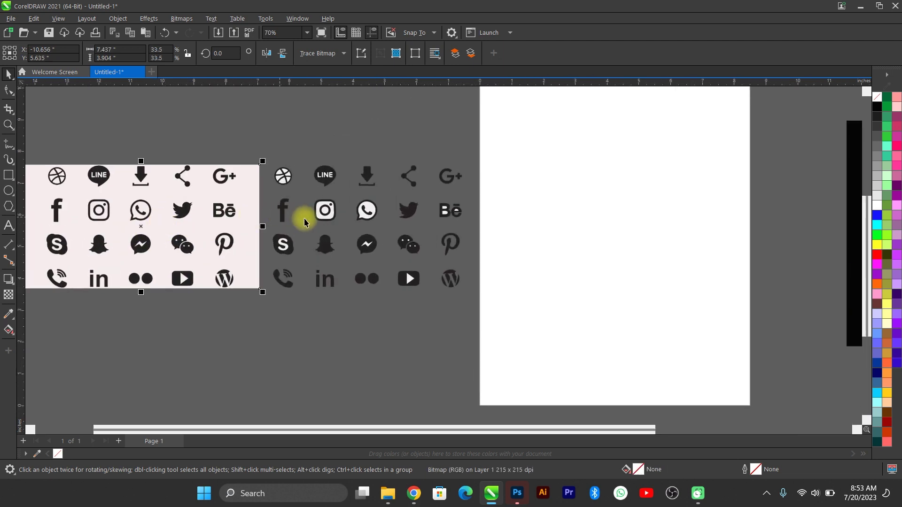
# Try Ungroup All on the traced icons and undo it
pyautogui.click(324, 213)
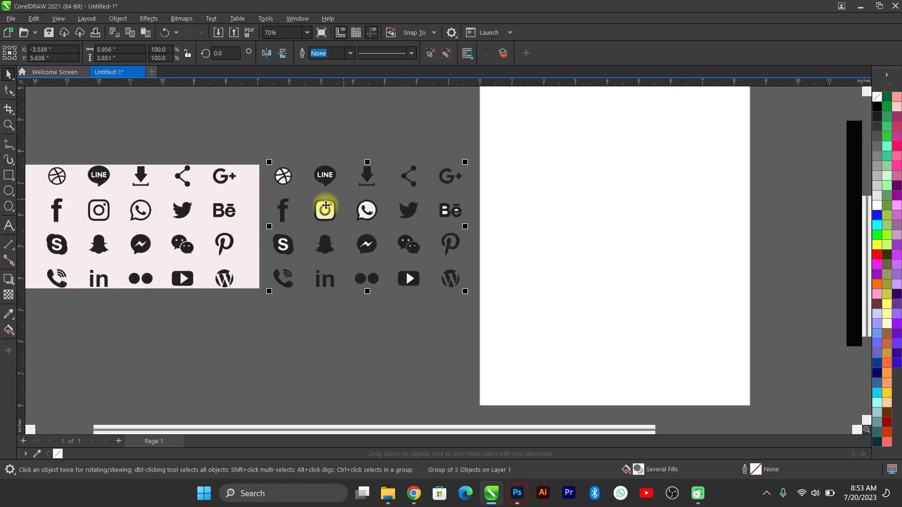
pyautogui.rightClick(324, 205)
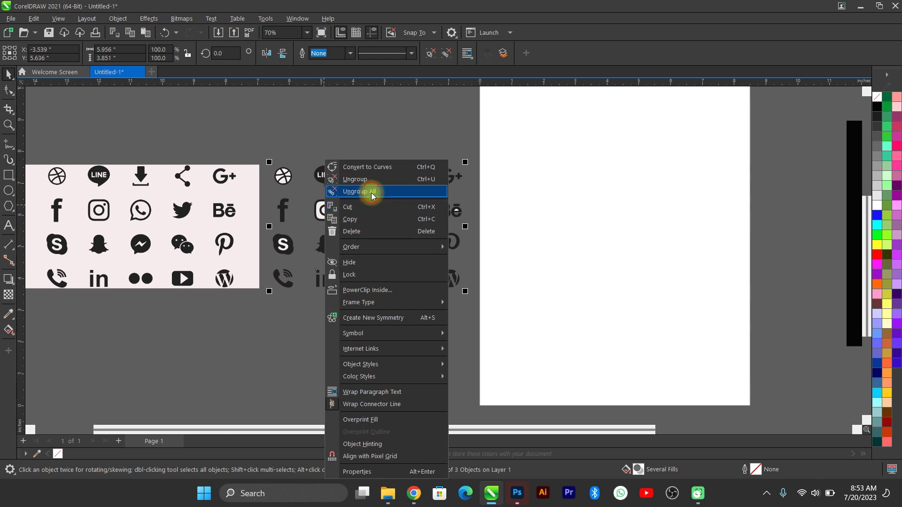
pyautogui.click(371, 192)
pyautogui.click(332, 154)
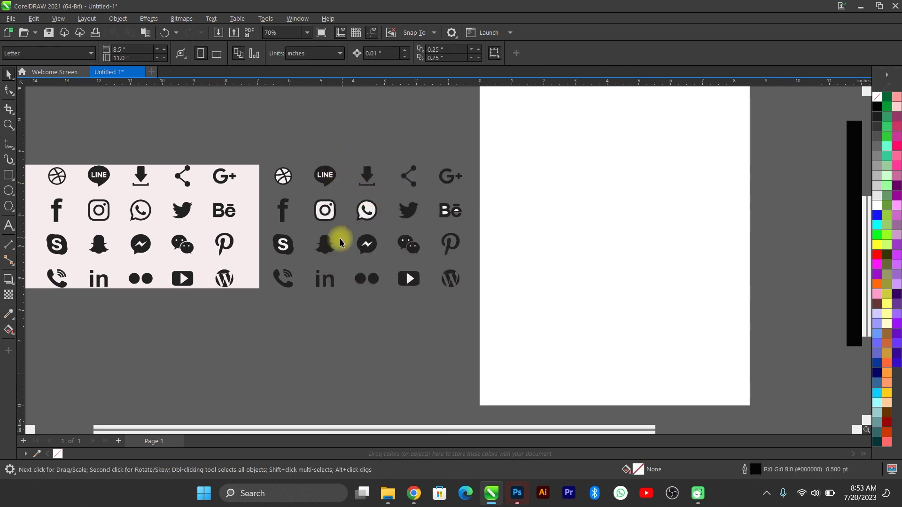
pyautogui.click(324, 206)
pyautogui.hotkey('ctrl', 'z')
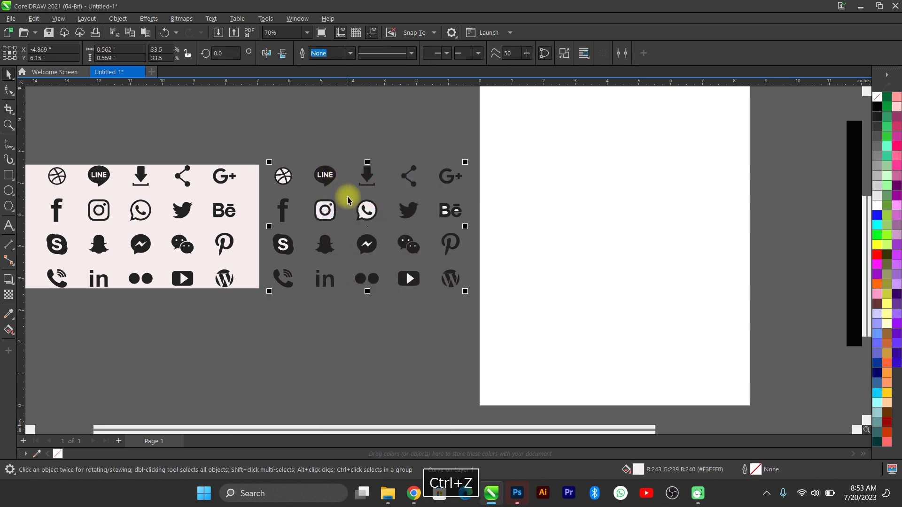
# Ungroup the traced icons one level and delete the group of pale shapes behind the dark icons
pyautogui.rightClick(324, 178)
pyautogui.click(329, 179)
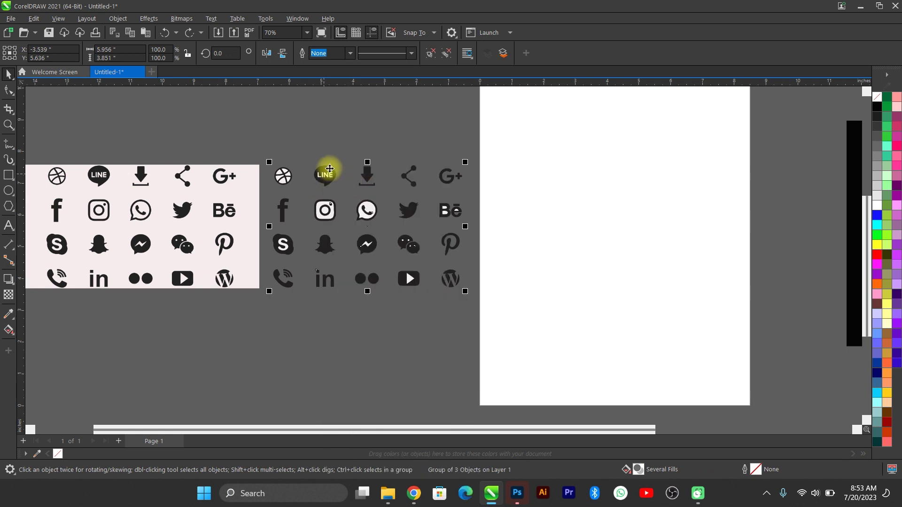
pyautogui.click(332, 194)
pyautogui.click(332, 216)
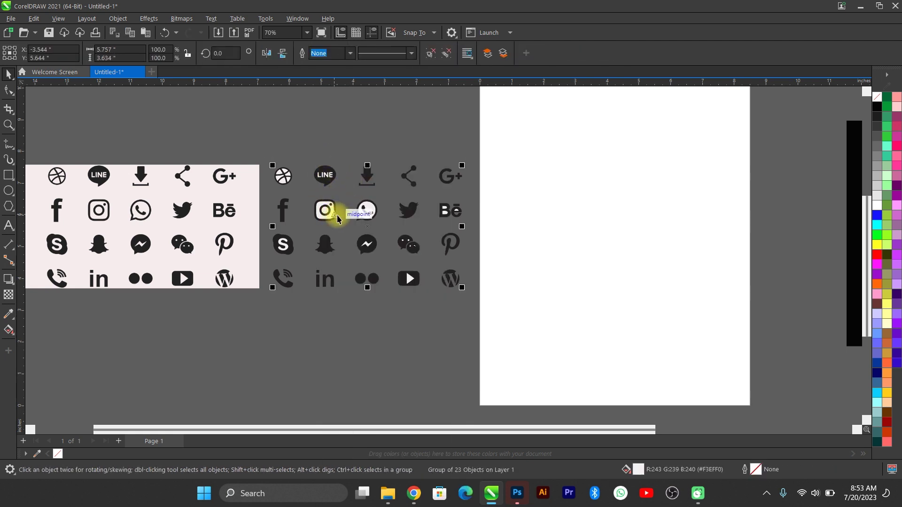
pyautogui.press('Delete')
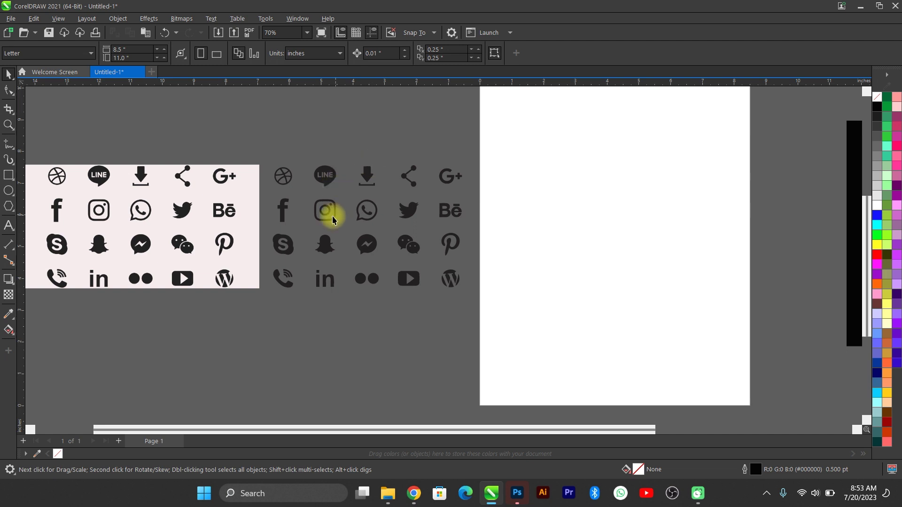
# Ungroup the remaining group of dark traced icons into separate objects
pyautogui.click(283, 208)
pyautogui.rightClick(283, 208)
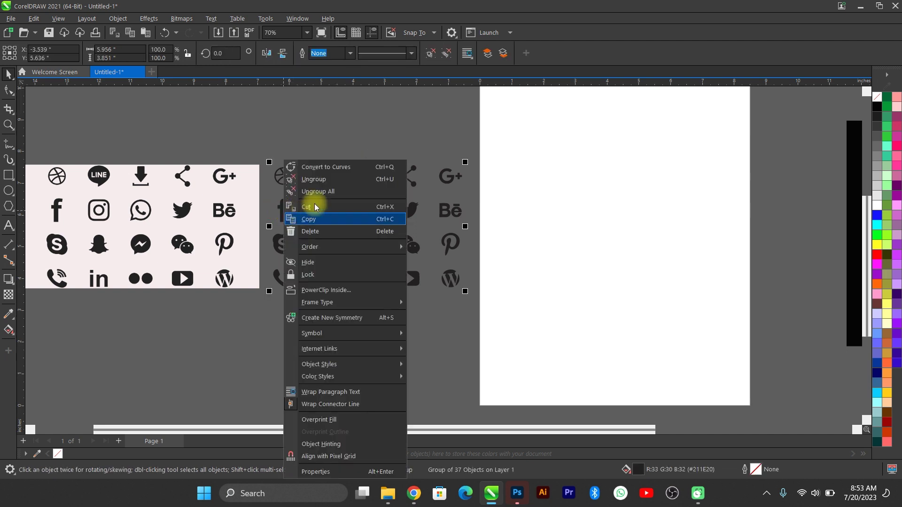
pyautogui.click(326, 183)
pyautogui.click(331, 205)
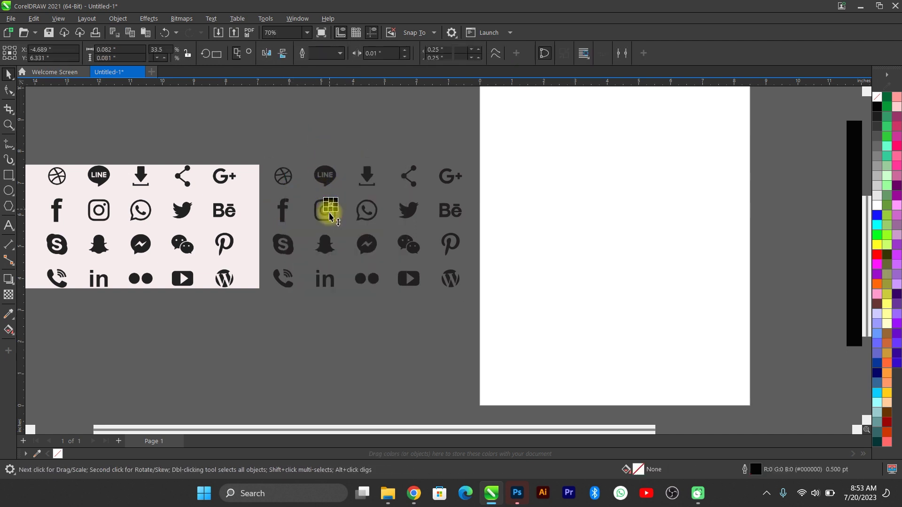
# Try moving the Instagram icon out above the other traced icons and undo the move
pyautogui.moveTo(304, 189); pyautogui.dragTo(405, 127)
pyautogui.scroll(6, 413, 113)
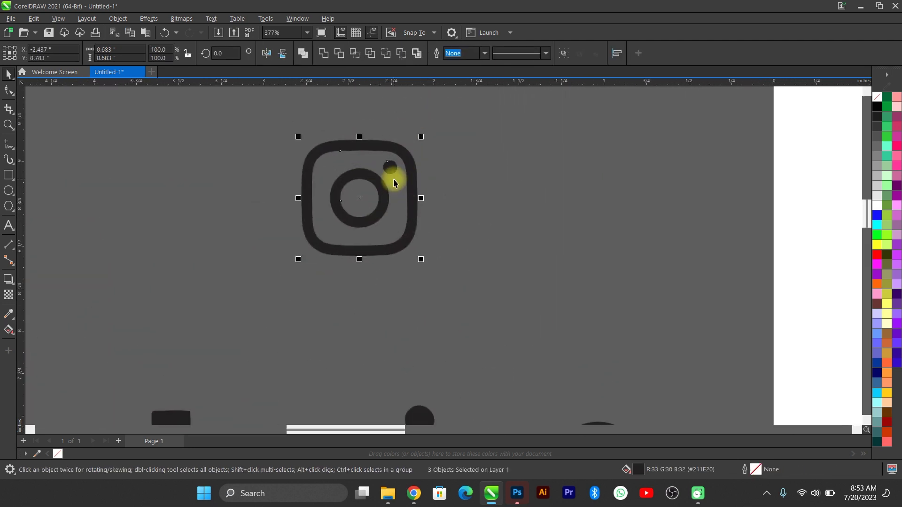
pyautogui.press('F4')
pyautogui.hotkey('ctrl', 'z')
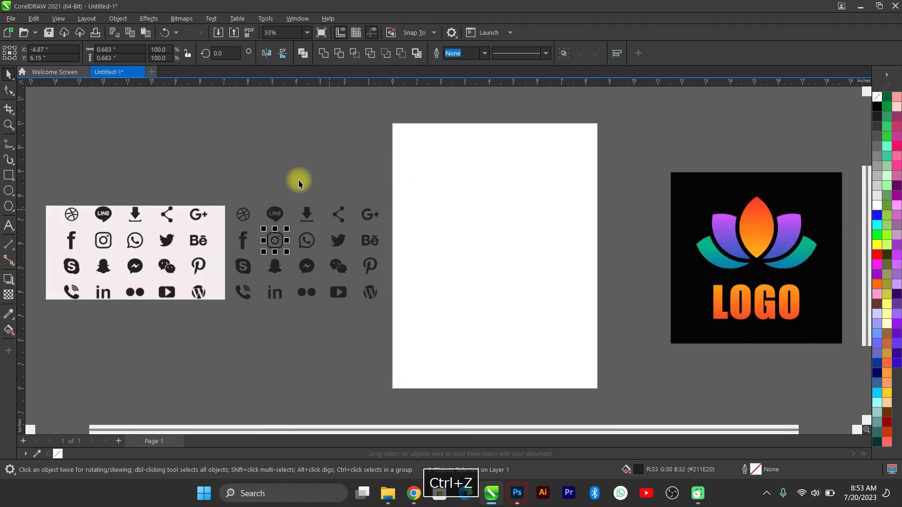
pyautogui.click(244, 242)
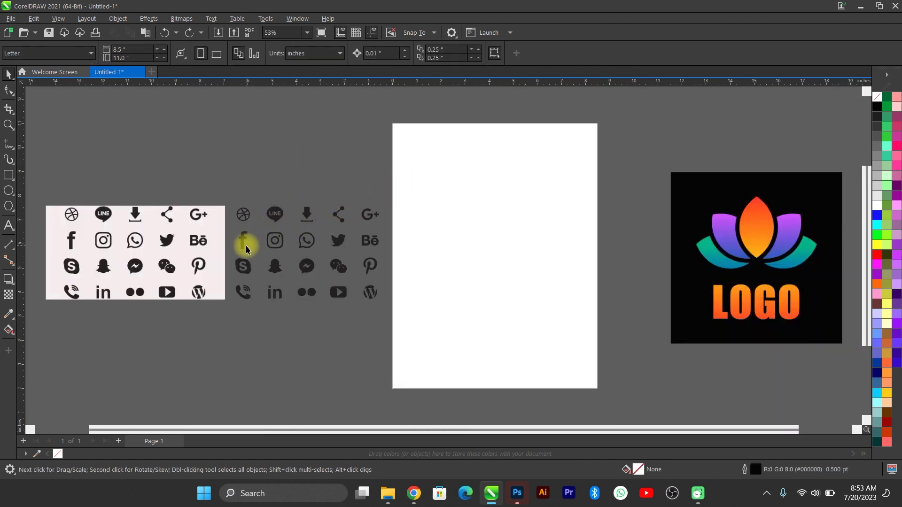
pyautogui.click(306, 247)
pyautogui.click(342, 181)
pyautogui.click(282, 294)
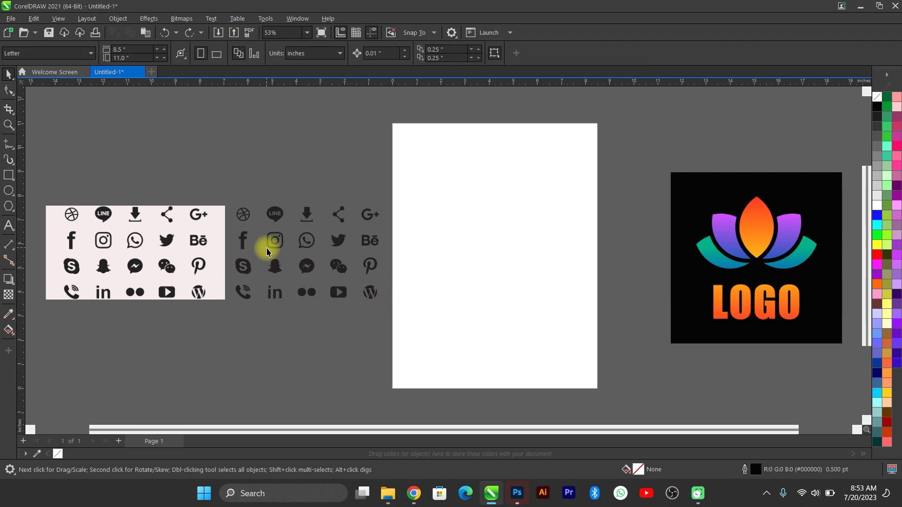
# Draw a rectangle about 1.0 by 0.84 inches and an ellipse about 1.15 by 1.09 inches above the traced icons
pyautogui.scroll(2, 268, 177)
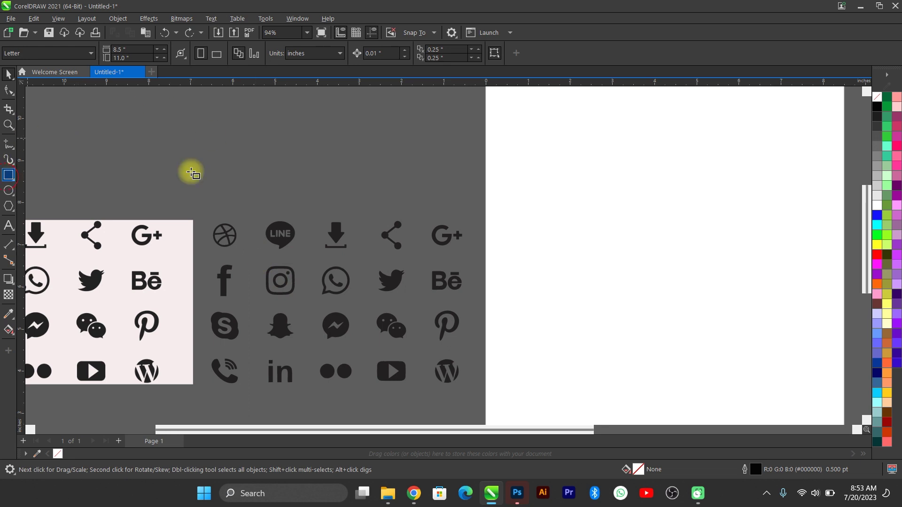
pyautogui.moveTo(221, 137)
pyautogui.mouseDown()
pyautogui.moveTo(249, 171)
pyautogui.moveTo(264, 173)
pyautogui.mouseUp()
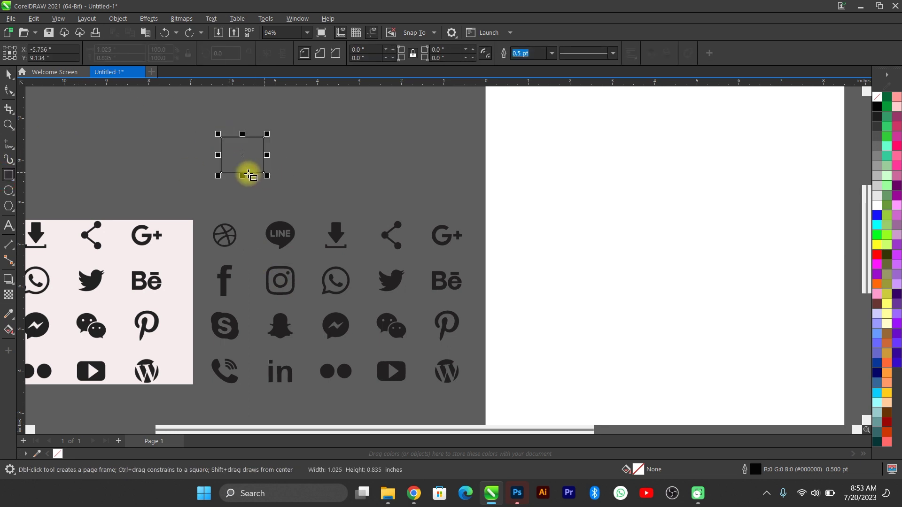
pyautogui.click(8, 190)
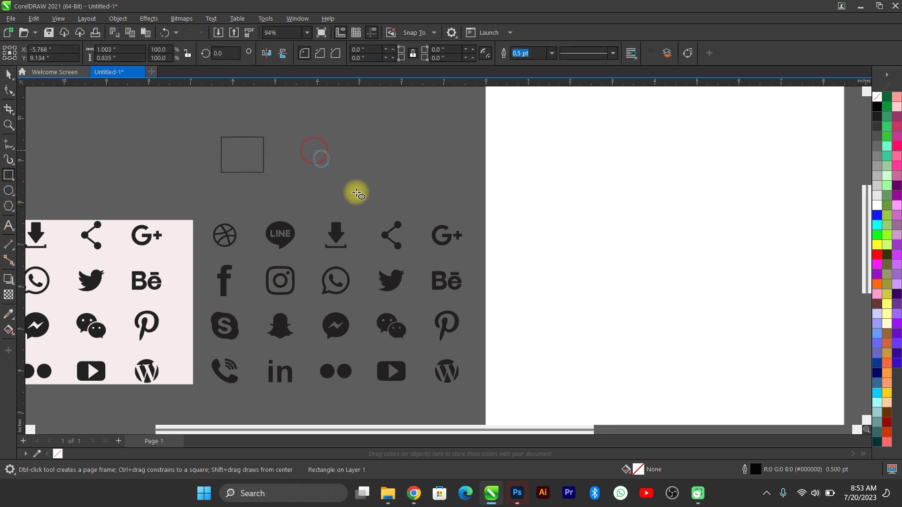
pyautogui.moveTo(357, 192); pyautogui.dragTo(366, 199)
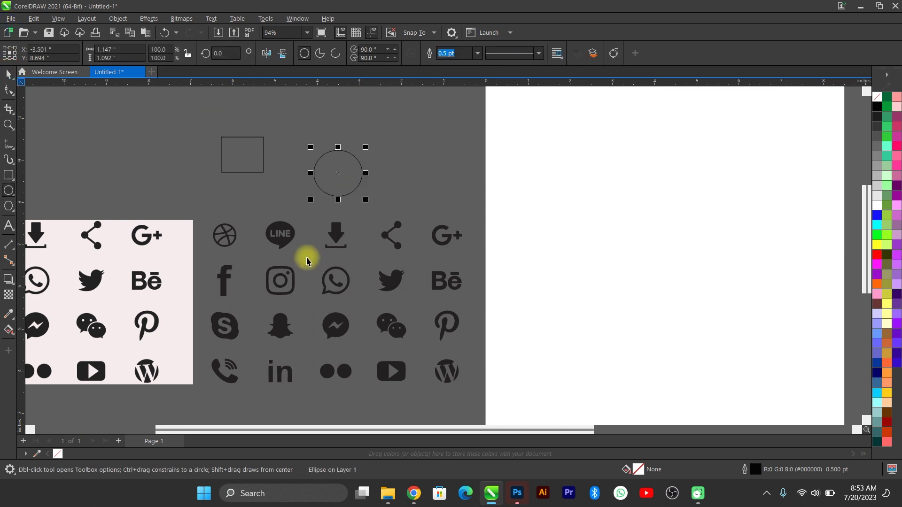
pyautogui.press('space')
pyautogui.moveTo(252, 256); pyautogui.dragTo(312, 296)
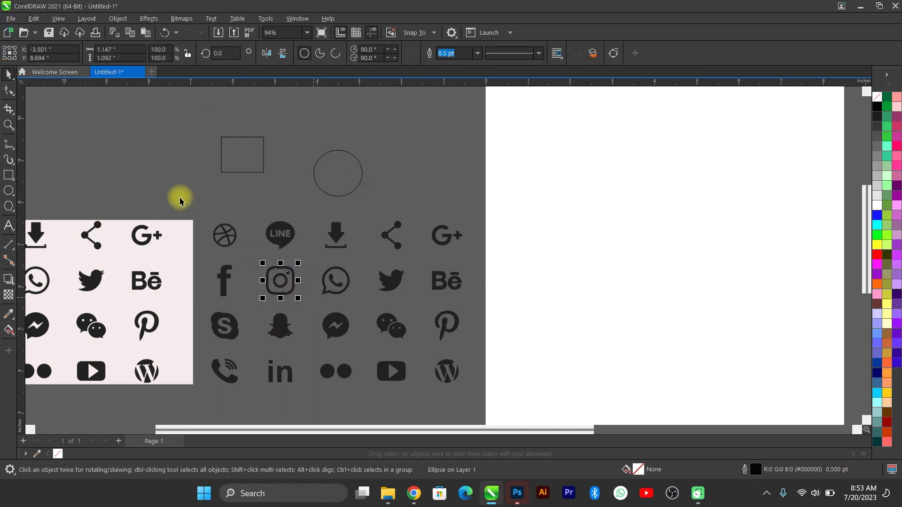
pyautogui.moveTo(185, 197); pyautogui.dragTo(513, 392)
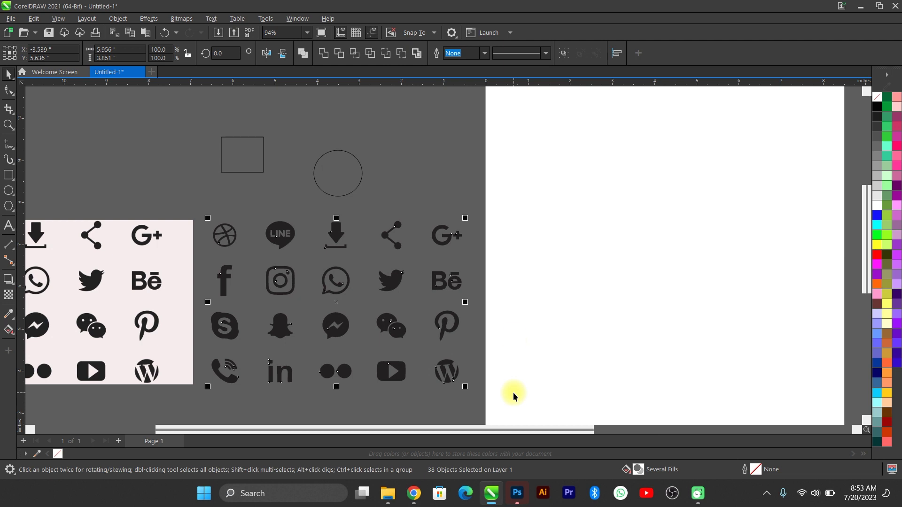
# Set the ellipse above the traced icons to 1 inch wide and 1 inch high
pyautogui.click(353, 155)
pyautogui.click(117, 50)
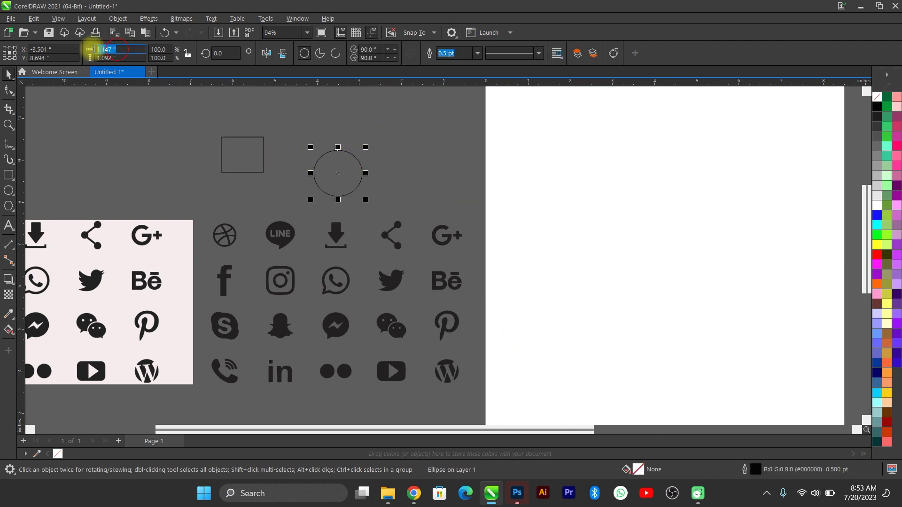
pyautogui.write('1')
pyautogui.press('Tab')
pyautogui.write('1')
pyautogui.press('Return')
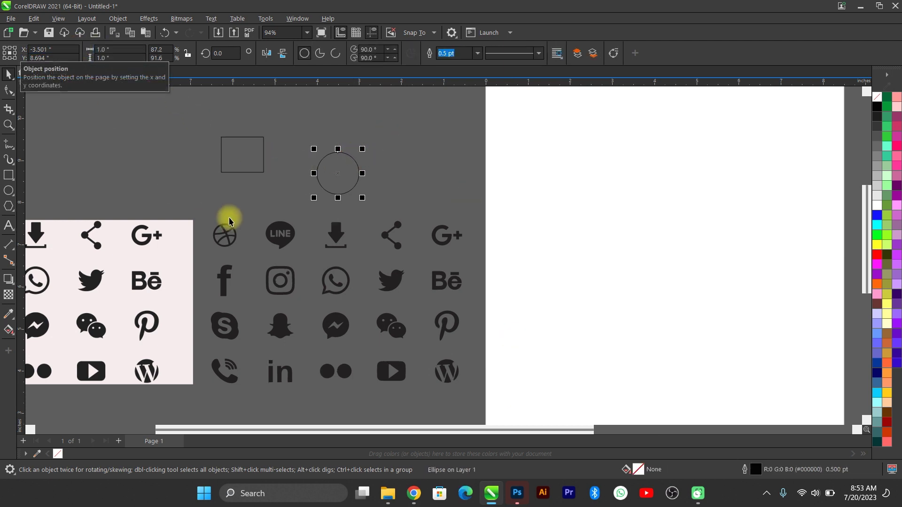
# Resize the rectangle above the traced icons to a 1 by 1 inch square
pyautogui.click(233, 151)
pyautogui.click(120, 50)
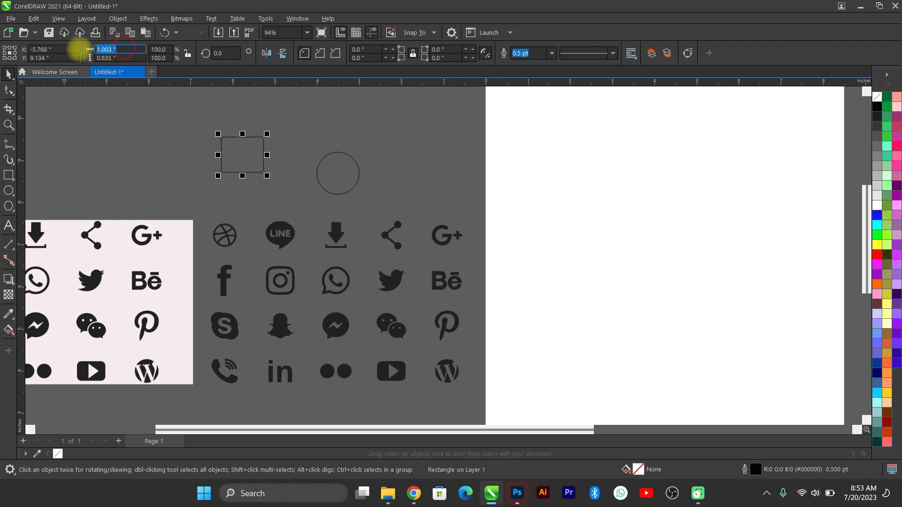
pyautogui.write('1')
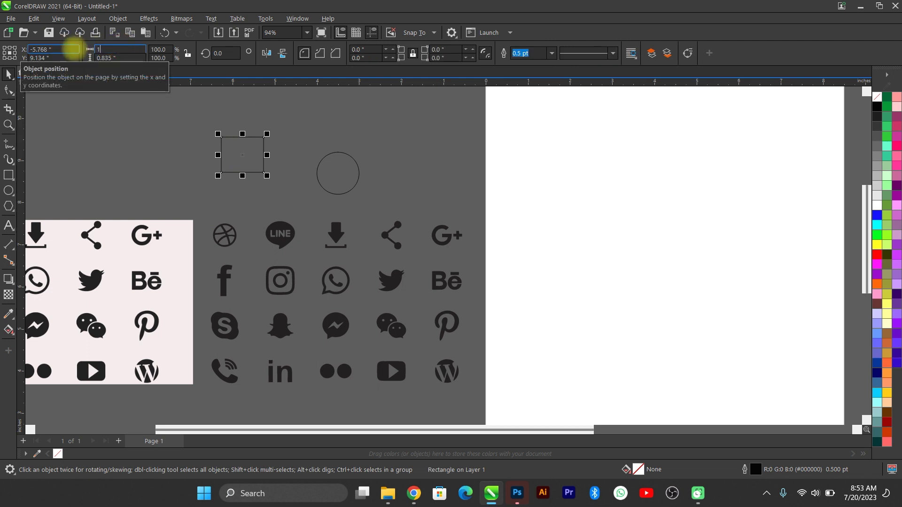
pyautogui.write('1')
pyautogui.press('Tab')
pyautogui.write('1')
pyautogui.press('Return')
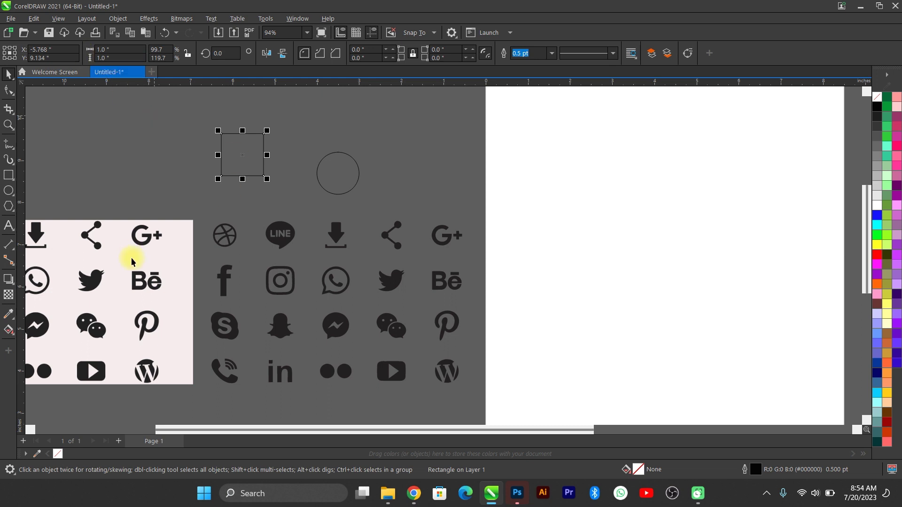
# Fill the square and the circle with yellow and remove their outlines
pyautogui.keyDown('shift'); pyautogui.click(351, 183); pyautogui.keyUp('shift')
pyautogui.click(879, 114)
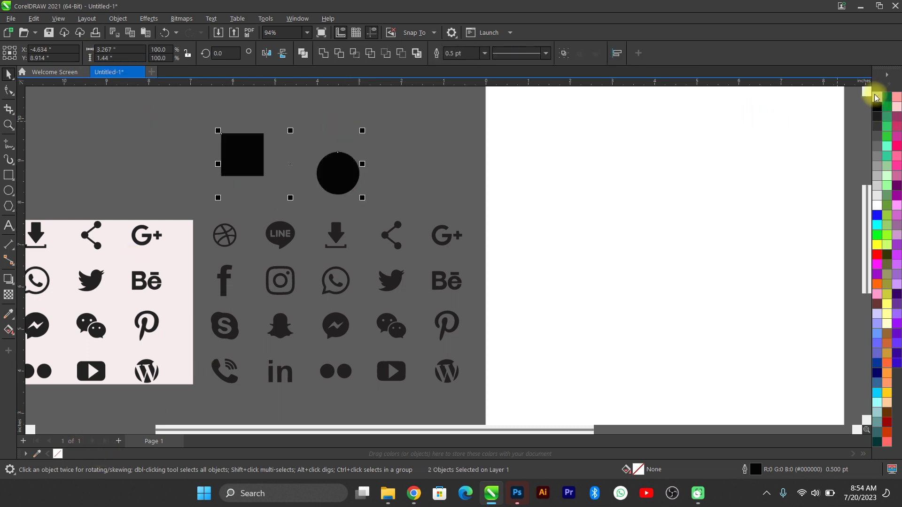
pyautogui.rightClick(870, 95)
pyautogui.click(830, 125)
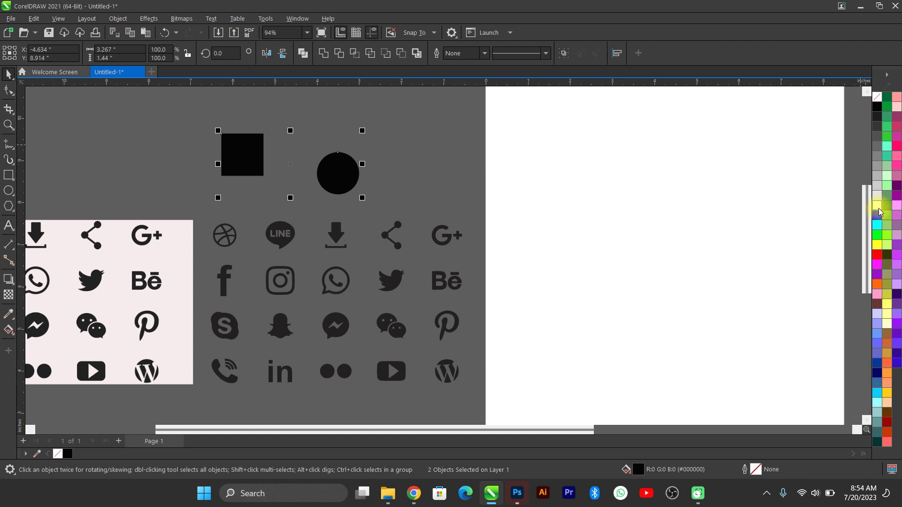
pyautogui.click(876, 205)
pyautogui.click(876, 245)
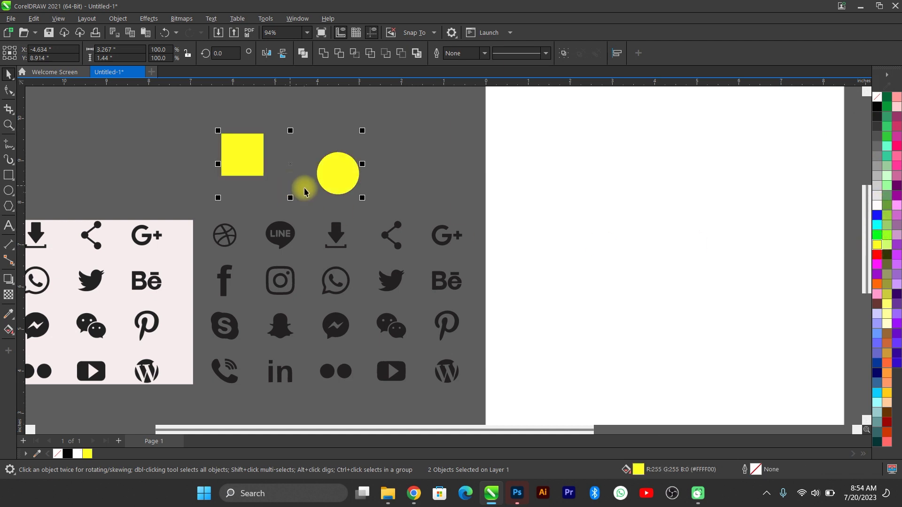
pyautogui.click(402, 147)
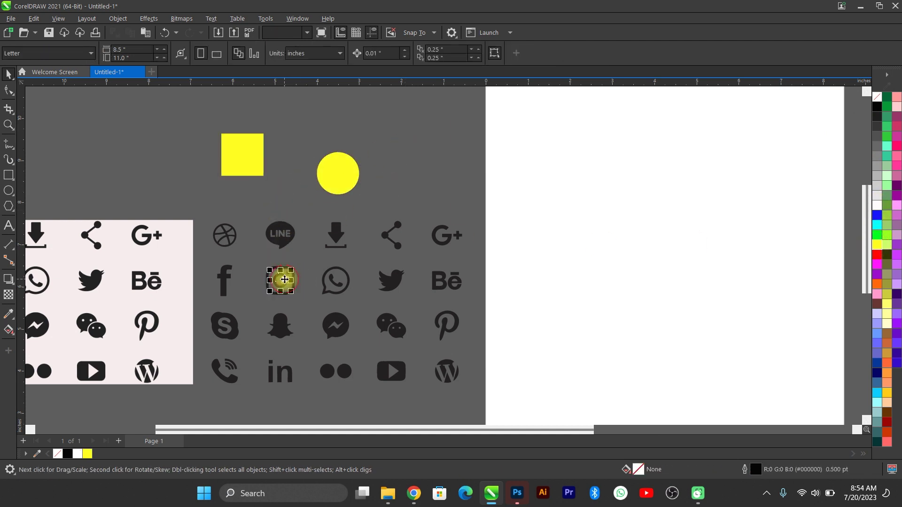
# Group the shapes of the traced Instagram icon and place a duplicate of it centred on the yellow square
pyautogui.click(285, 280)
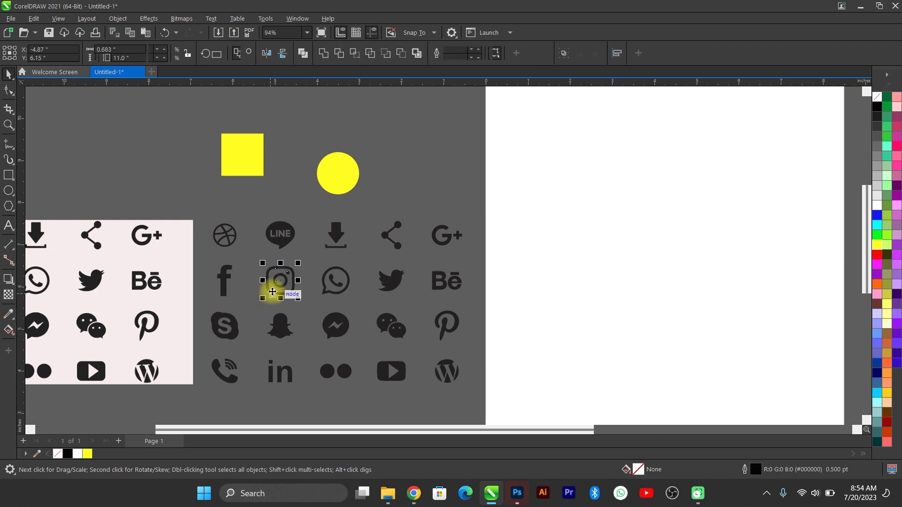
pyautogui.hotkey('ctrl', 'g')
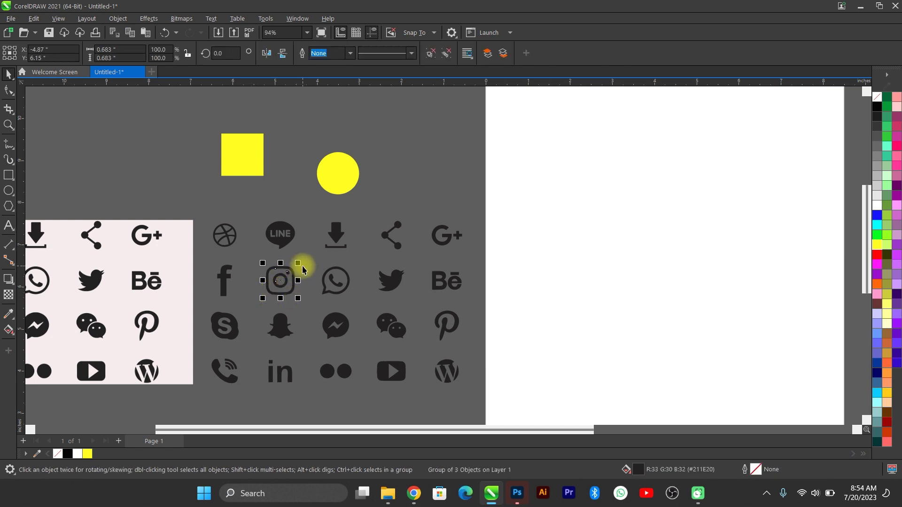
pyautogui.hotkey('ctrl', 'd')
pyautogui.moveTo(295, 274); pyautogui.dragTo(277, 164)
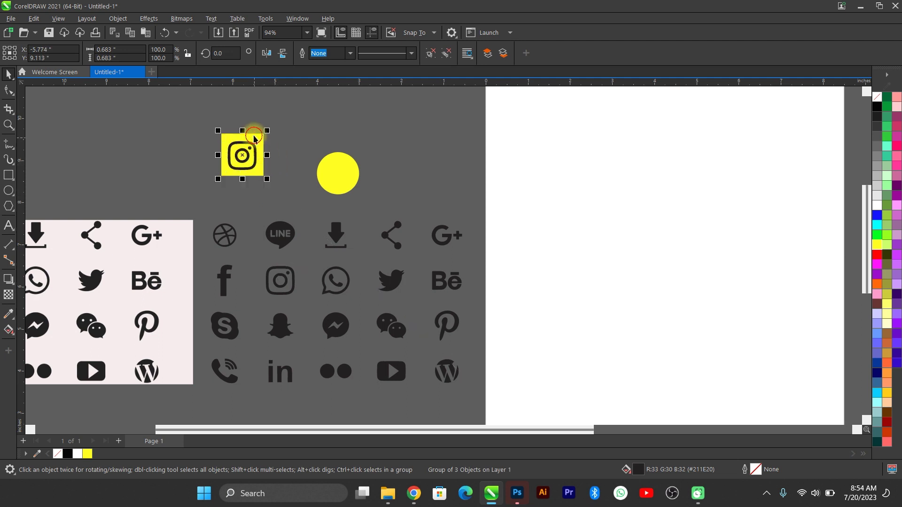
pyautogui.click(265, 152)
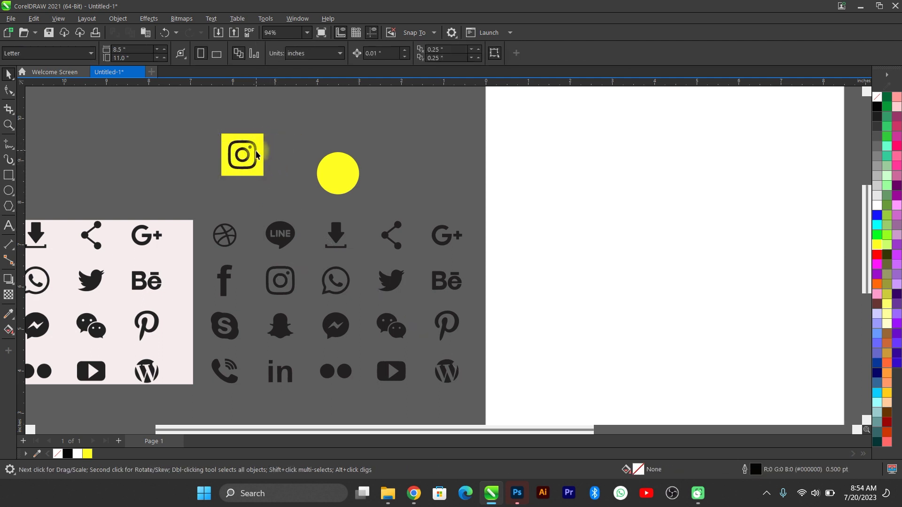
pyautogui.click(256, 155)
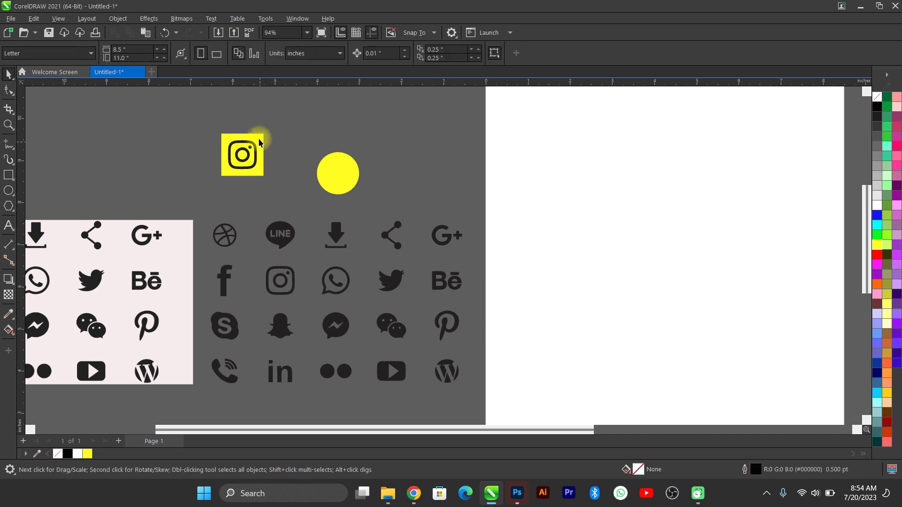
# Duplicate the yellow square twice to its left and align the three squares in a level row
pyautogui.click(258, 141)
pyautogui.hotkey('ctrl', 'd')
pyautogui.moveTo(266, 132); pyautogui.dragTo(209, 147)
pyautogui.hotkey('ctrl', 'd')
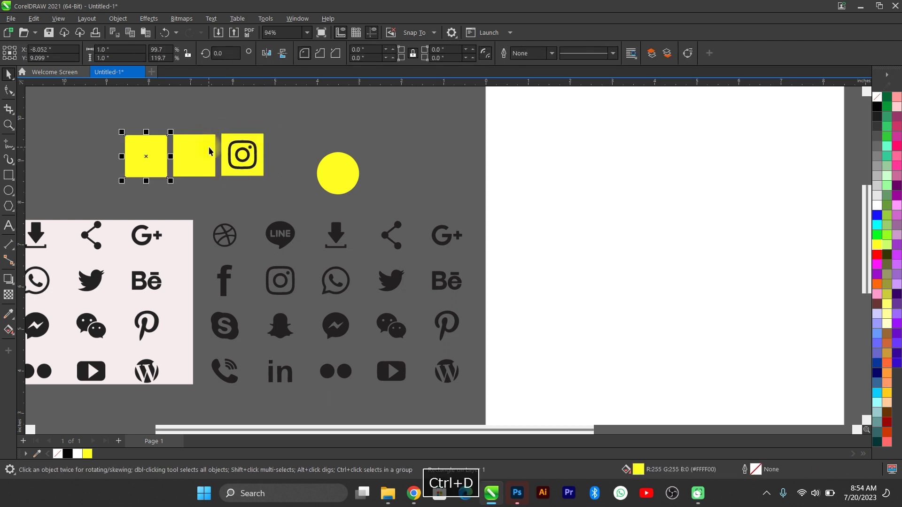
pyautogui.keyDown('shift'); pyautogui.click(210, 143); pyautogui.keyUp('shift')
pyautogui.keyDown('shift'); pyautogui.click(238, 137); pyautogui.keyUp('shift')
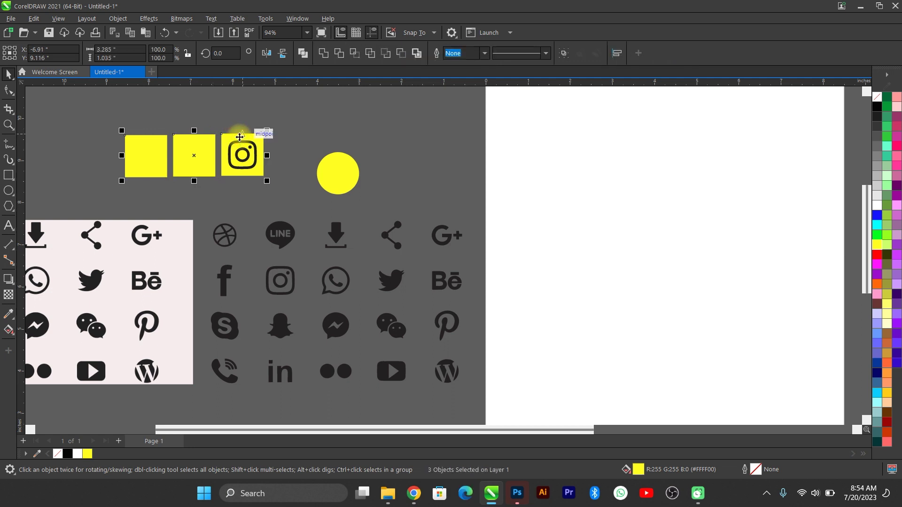
pyautogui.press('e')
pyautogui.click(233, 119)
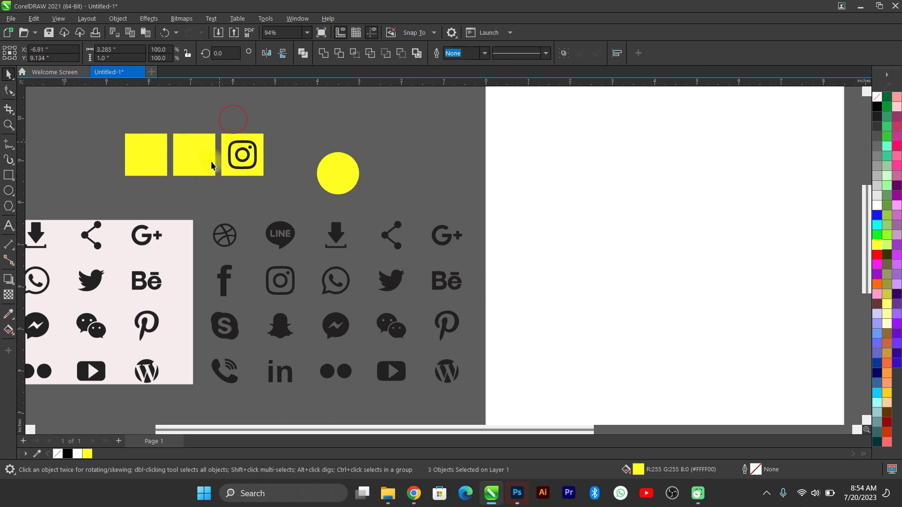
# Duplicate the traced Facebook icon and place the copy on the middle yellow square
pyautogui.click(226, 282)
pyautogui.hotkey('ctrl', 'd')
pyautogui.moveTo(227, 289); pyautogui.dragTo(191, 162)
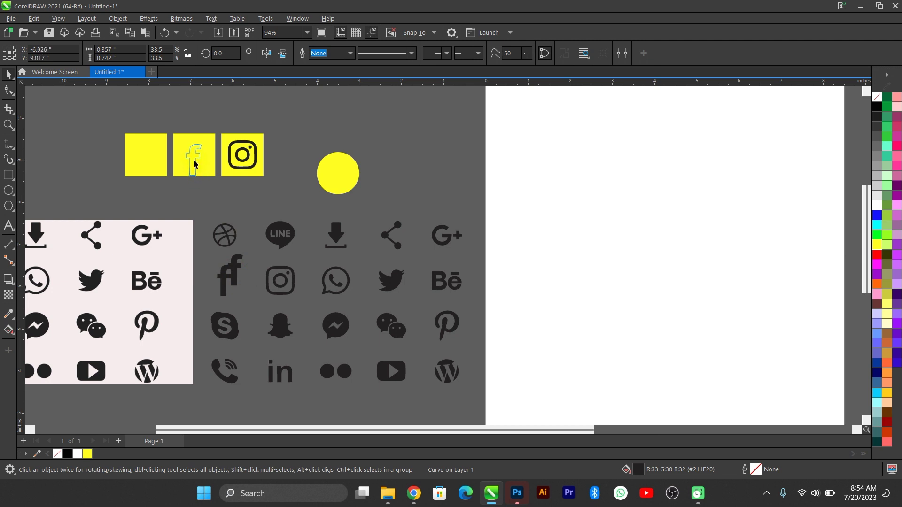
pyautogui.click(258, 202)
# Group the shapes of the WhatsApp icon and place a duplicate on the empty yellow square beside Facebook
pyautogui.click(336, 281)
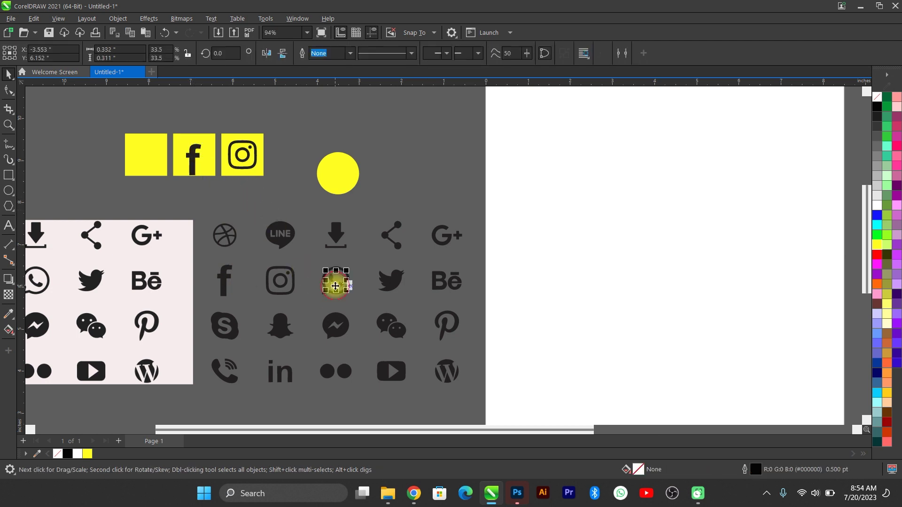
pyautogui.keyDown('shift'); pyautogui.click(328, 286); pyautogui.keyUp('shift')
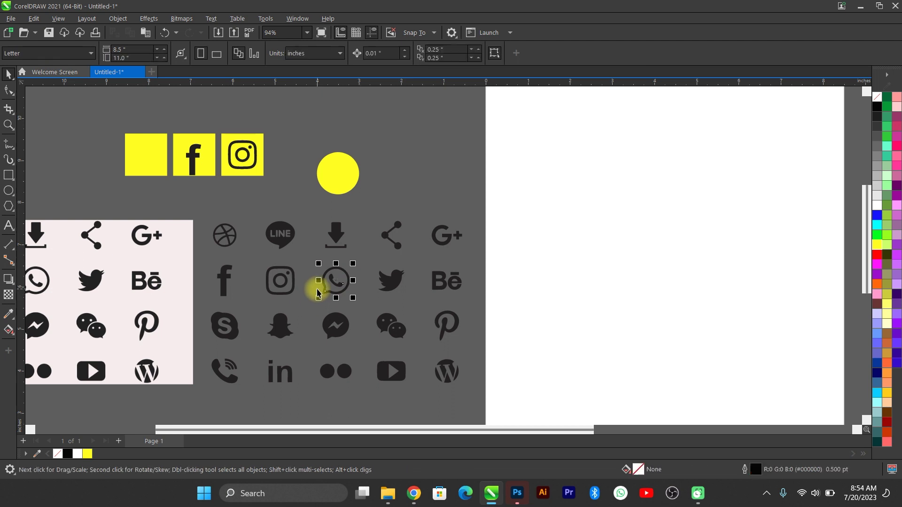
pyautogui.hotkey('ctrl', 'g')
pyautogui.hotkey('ctrl', 'd')
pyautogui.moveTo(340, 267); pyautogui.dragTo(146, 156)
pyautogui.click(297, 128)
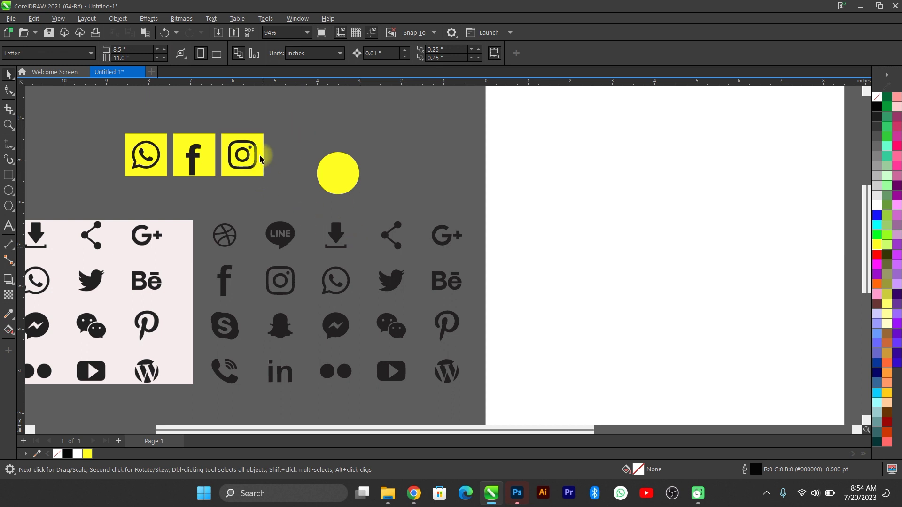
# Add a fourth yellow square left of the WhatsApp square and place a duplicate of the Twitter icon on it
pyautogui.click(263, 136)
pyautogui.hotkey('ctrl', 'd')
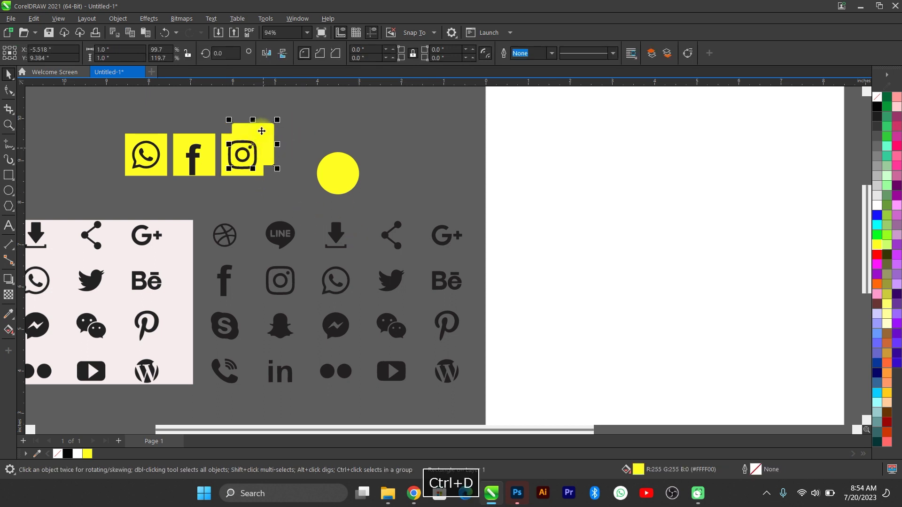
pyautogui.moveTo(262, 131); pyautogui.dragTo(108, 142)
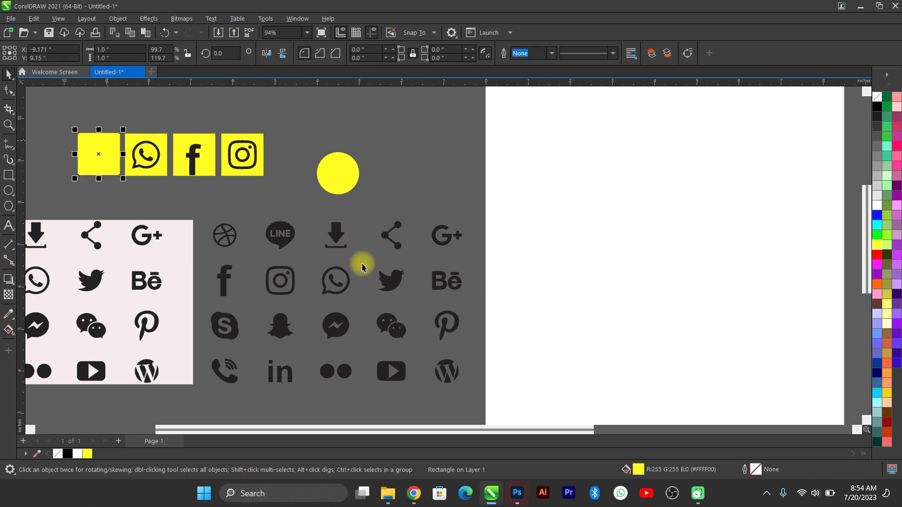
pyautogui.click(383, 279)
pyautogui.hotkey('ctrl', 'd')
pyautogui.moveTo(403, 262); pyautogui.dragTo(95, 159)
pyautogui.click(207, 208)
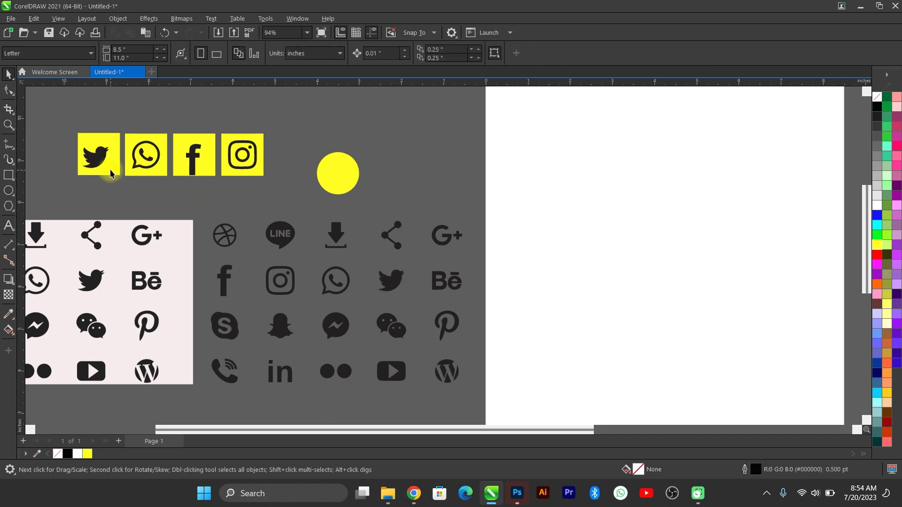
# Centre the Twitter, WhatsApp, Facebook and Instagram icons on their yellow squares
pyautogui.moveTo(129, 185); pyautogui.dragTo(129, 186)
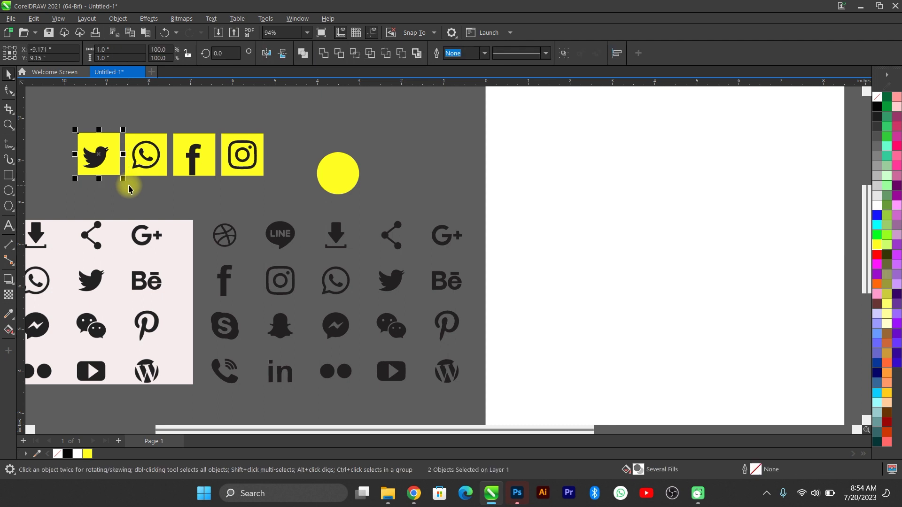
pyautogui.moveTo(121, 121); pyautogui.dragTo(172, 194)
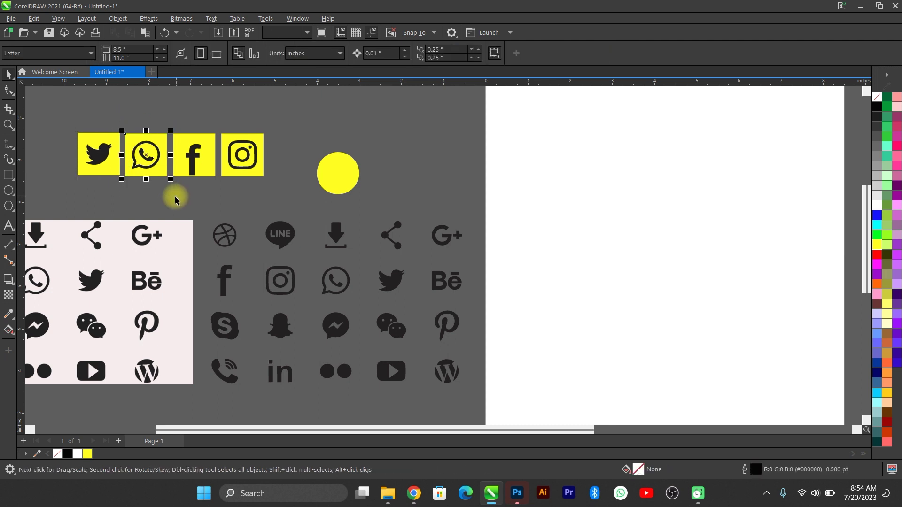
pyautogui.click(229, 194)
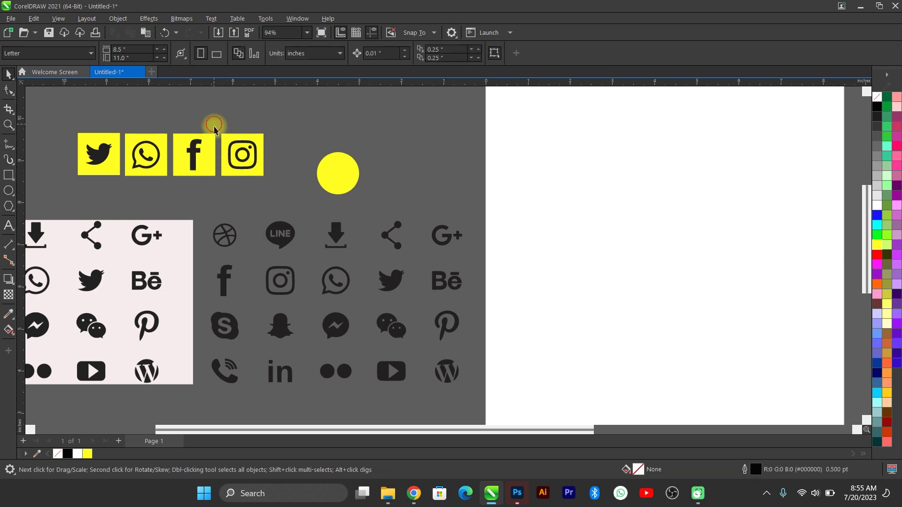
pyautogui.moveTo(214, 129); pyautogui.dragTo(277, 199)
pyautogui.click(272, 141)
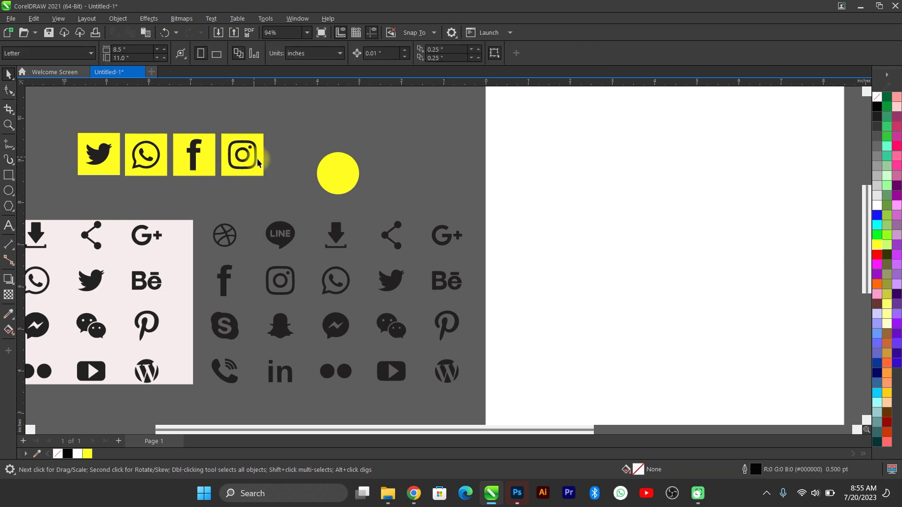
# Move the yellow circle beside the square row, duplicate it three times and align the four circles in a row
pyautogui.moveTo(331, 174); pyautogui.dragTo(347, 154)
pyautogui.hotkey('ctrl', 'd')
pyautogui.hotkey('ctrl', 'd')
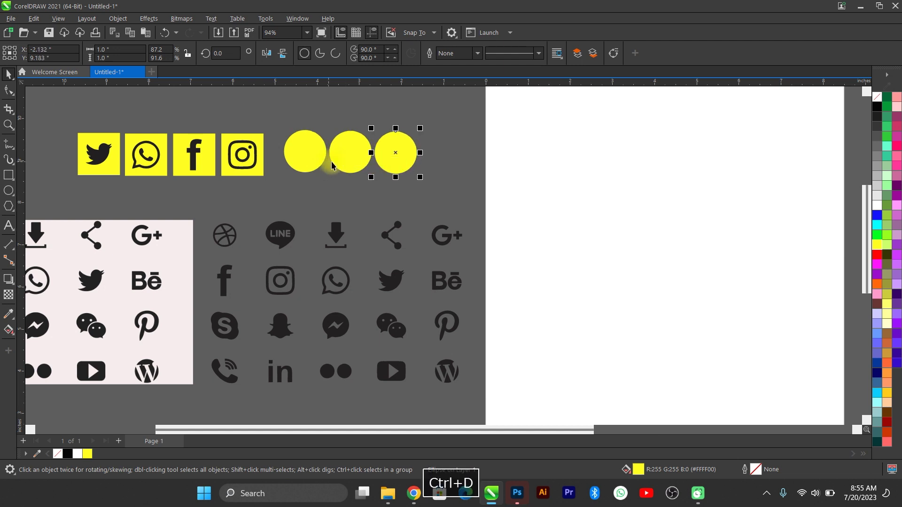
pyautogui.hotkey('ctrl', 'd')
pyautogui.moveTo(272, 111); pyautogui.dragTo(474, 185)
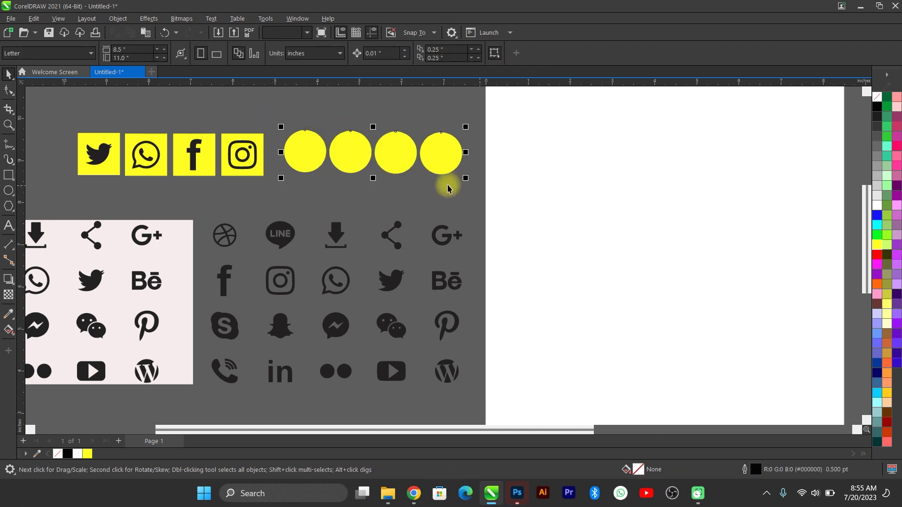
# Duplicate the four dark icons from the yellow squares and place the copies over the row of yellow circles
pyautogui.moveTo(276, 113); pyautogui.dragTo(251, 161)
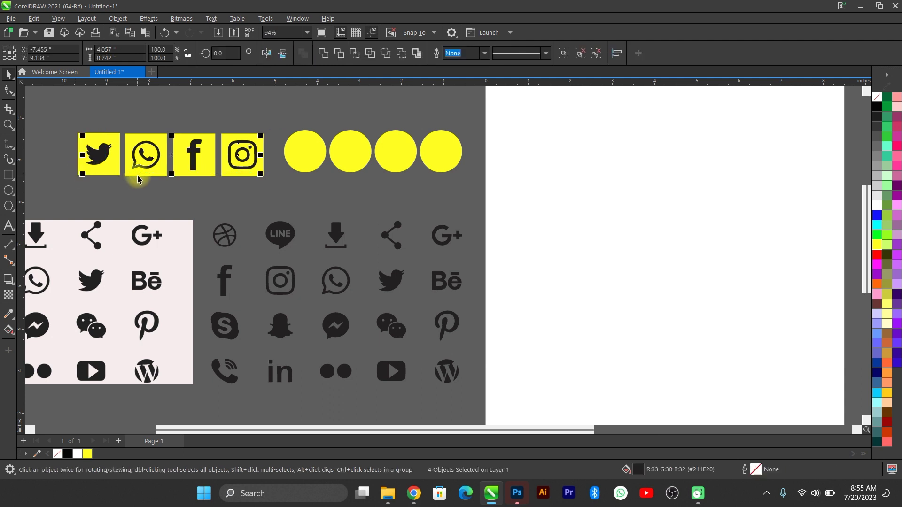
pyautogui.hotkey('ctrl', 'd')
pyautogui.moveTo(207, 142); pyautogui.dragTo(402, 149)
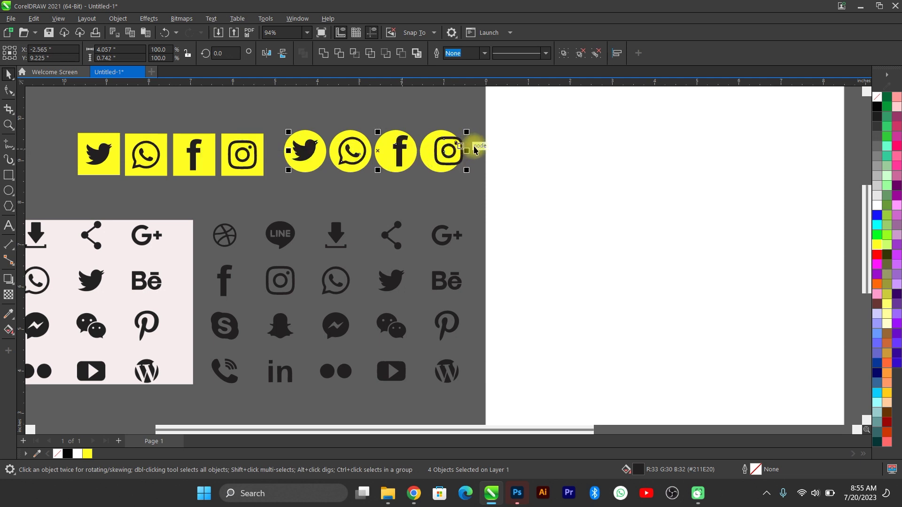
# Centre the Instagram, Facebook, WhatsApp and Twitter icons on their yellow circles
pyautogui.click(447, 145)
pyautogui.keyDown('shift'); pyautogui.click(425, 134); pyautogui.keyUp('shift')
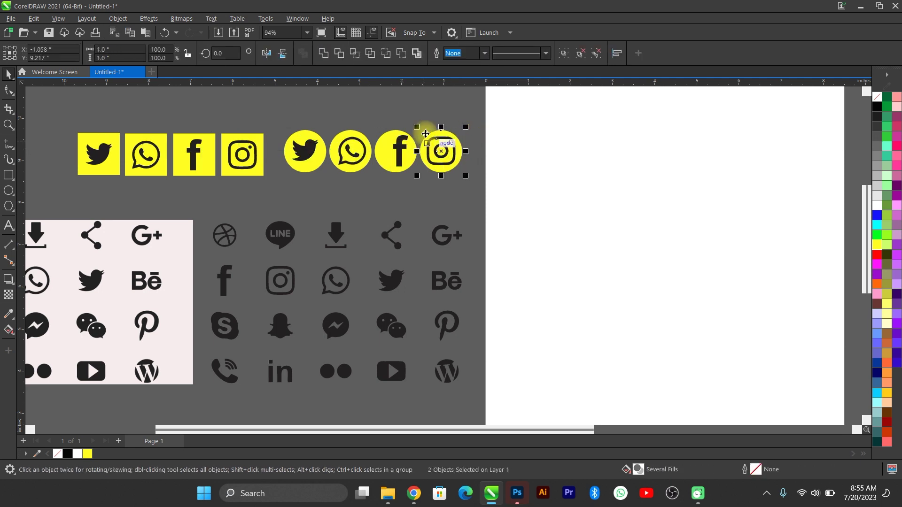
pyautogui.click(396, 146)
pyautogui.keyDown('shift'); pyautogui.click(369, 133); pyautogui.keyUp('shift')
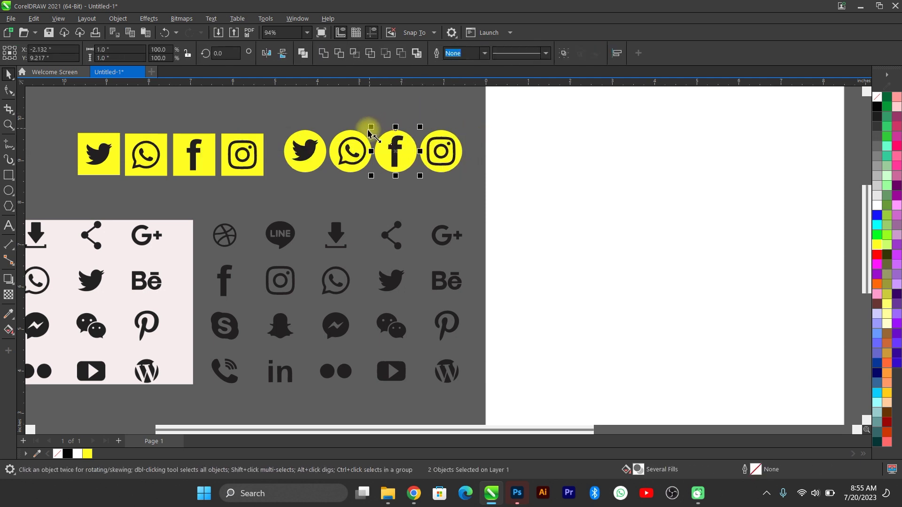
pyautogui.click(346, 132)
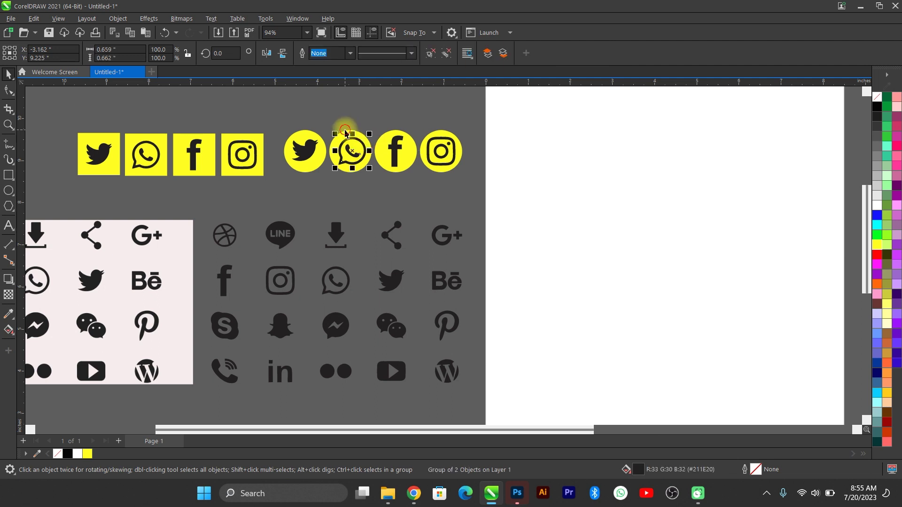
pyautogui.click(304, 150)
pyautogui.keyDown('shift'); pyautogui.click(312, 167); pyautogui.keyUp('shift')
pyautogui.click(312, 112)
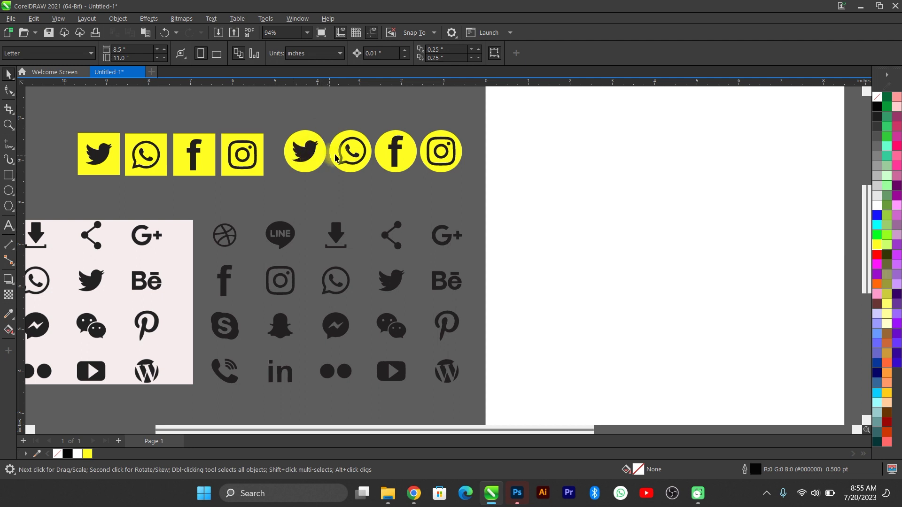
pyautogui.scroll(-5, 336, 157)
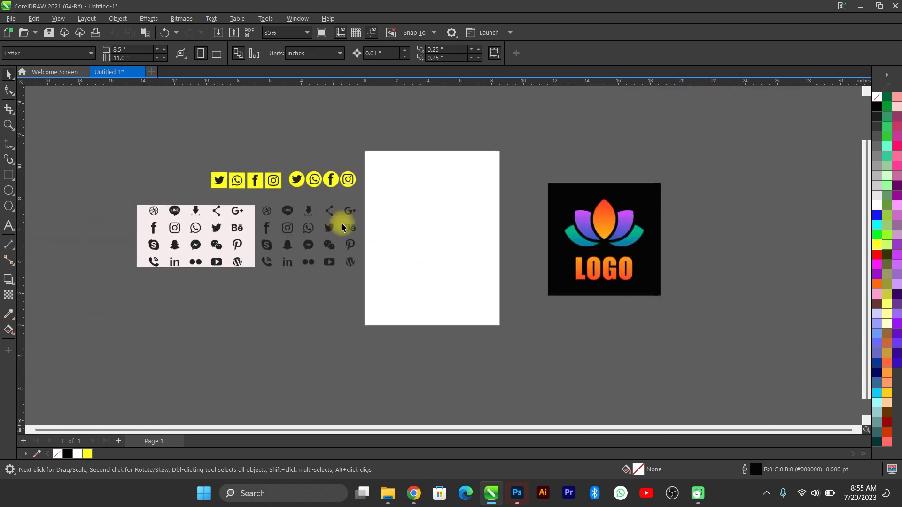
pyautogui.scroll(1, 243, 247)
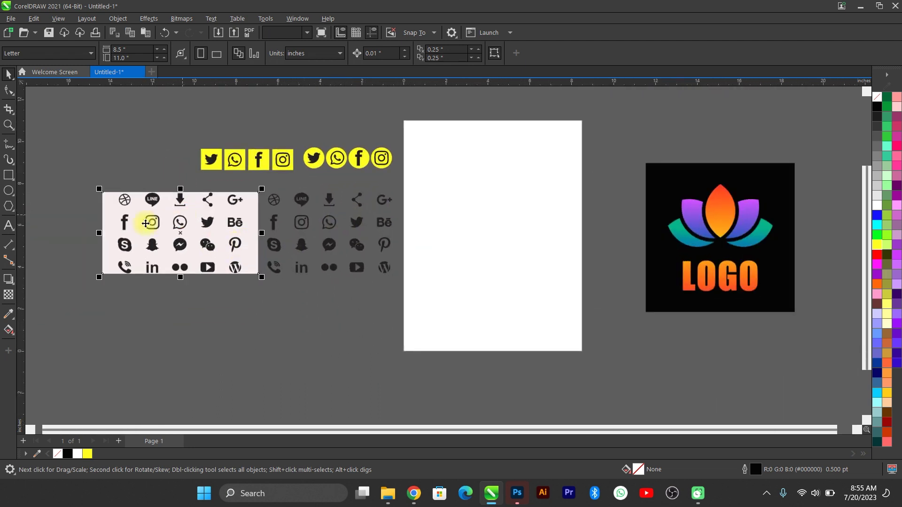
pyautogui.click(181, 19)
pyautogui.moveTo(236, 191)
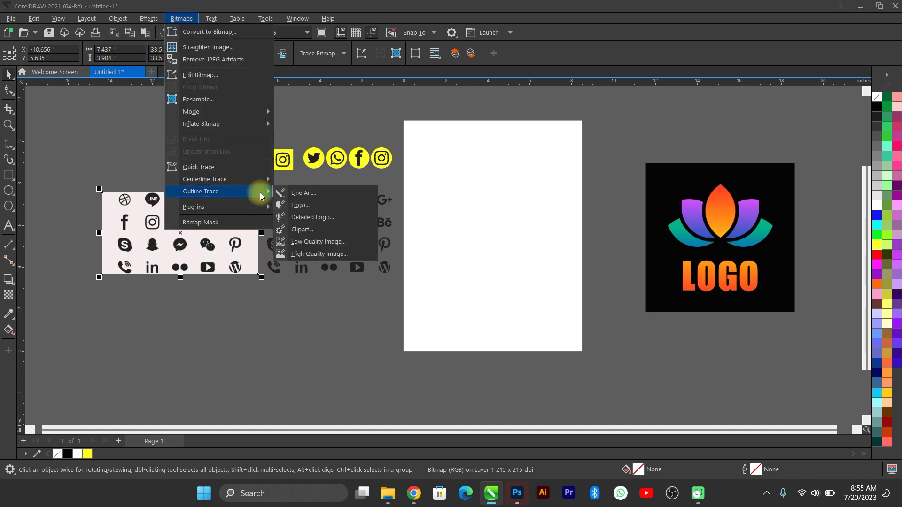
pyautogui.click(311, 209)
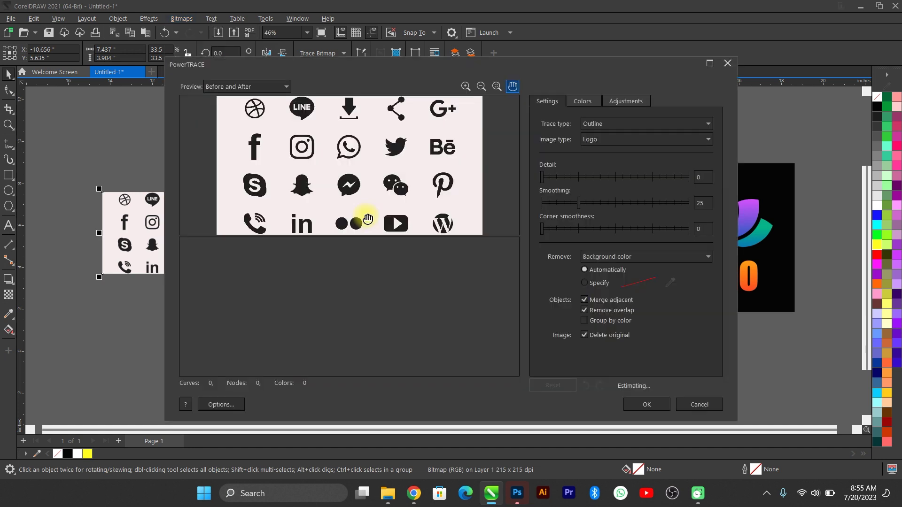
pyautogui.press('Escape')
# Outline-trace the coloured lotus logo bitmap as Logo with Detail 96, and move the traced copy onto the white page
pyautogui.click(769, 288)
pyautogui.scroll(1, 780, 253)
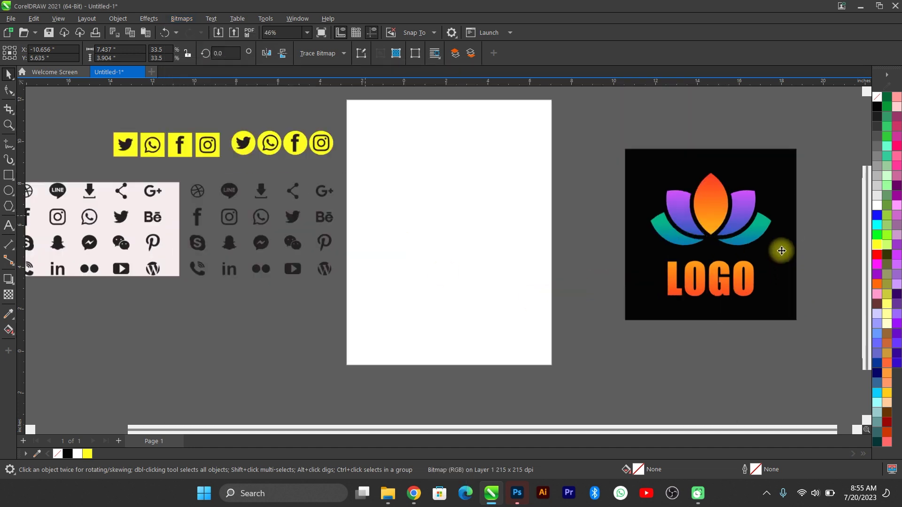
pyautogui.scroll(2, 766, 225)
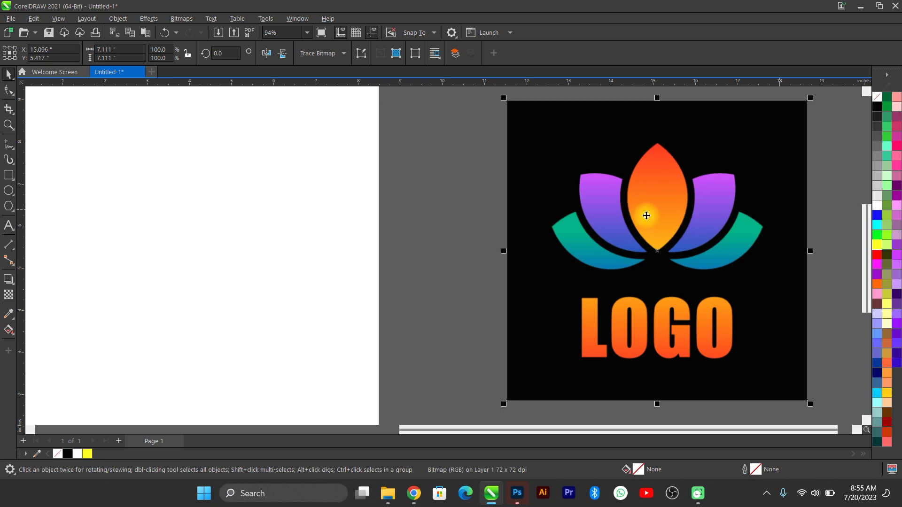
pyautogui.click(183, 21)
pyautogui.moveTo(235, 193)
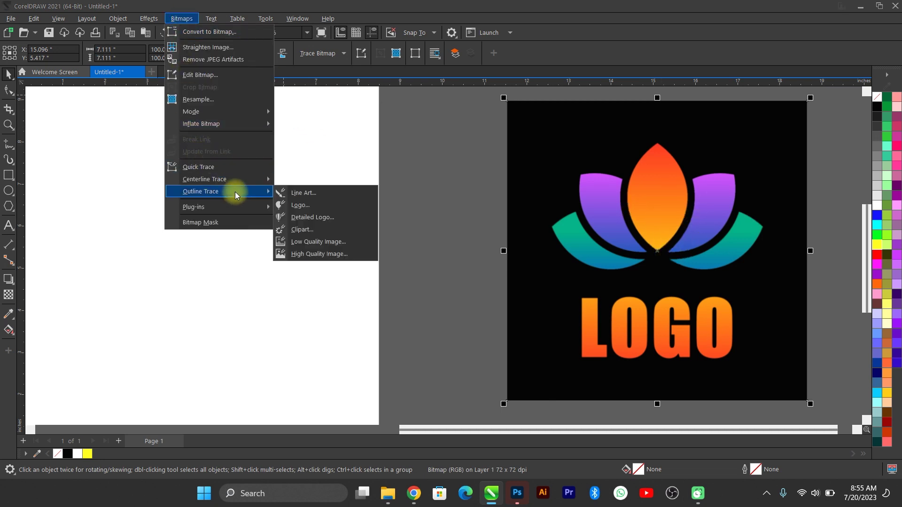
pyautogui.click(323, 204)
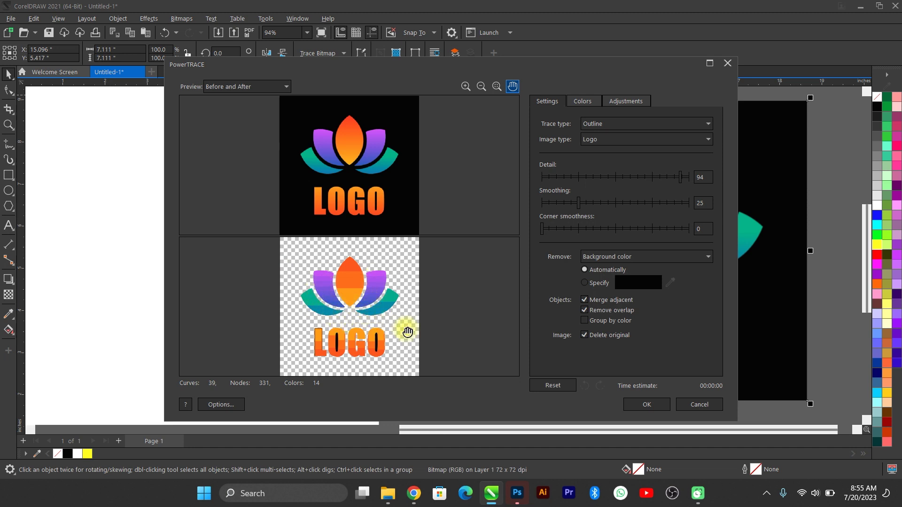
pyautogui.moveTo(689, 180); pyautogui.dragTo(689, 183)
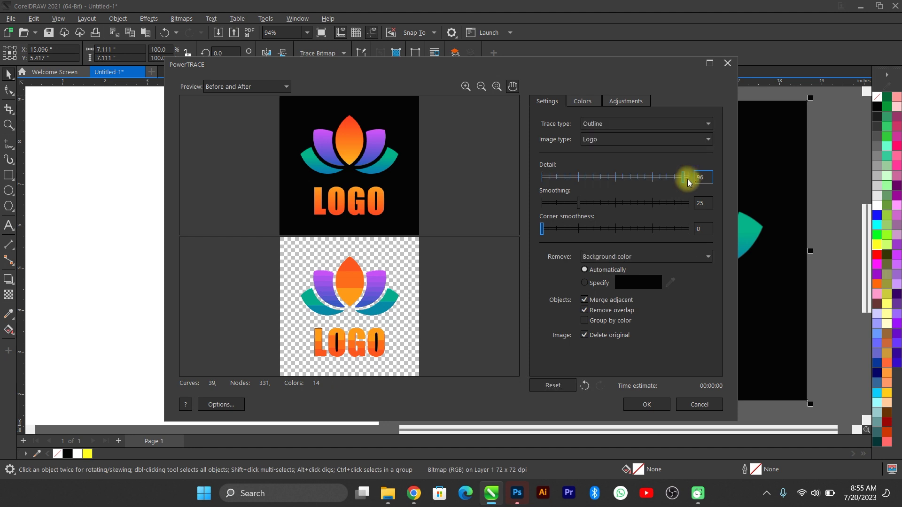
pyautogui.click(659, 402)
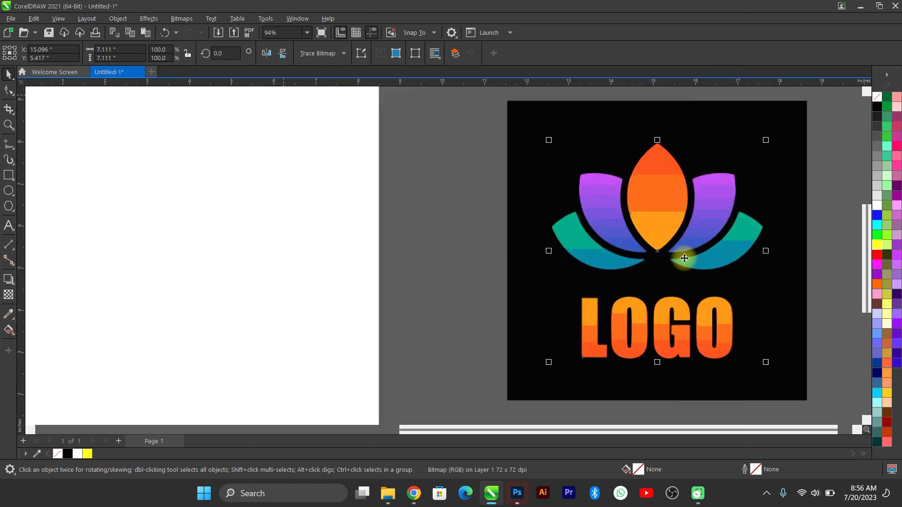
pyautogui.moveTo(424, 234); pyautogui.dragTo(343, 232)
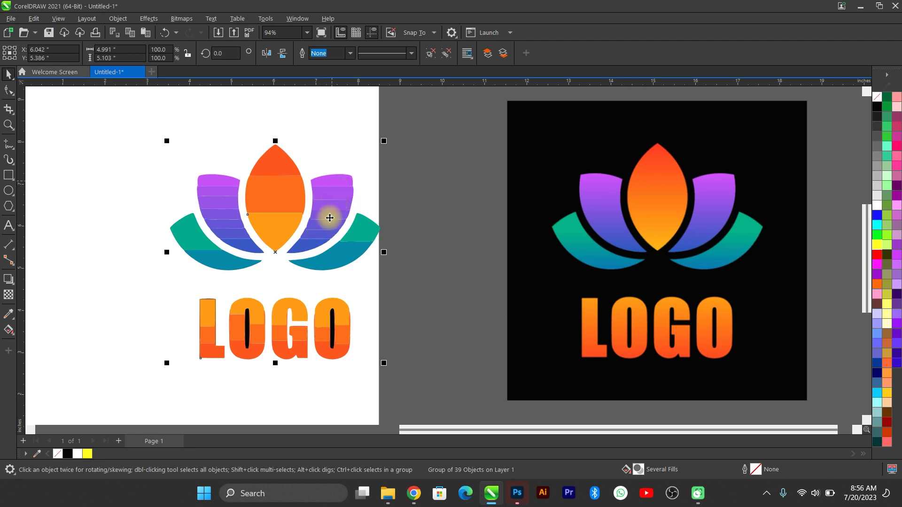
# Convert the original lotus logo bitmap to Grayscale (8-bit) mode
pyautogui.click(592, 217)
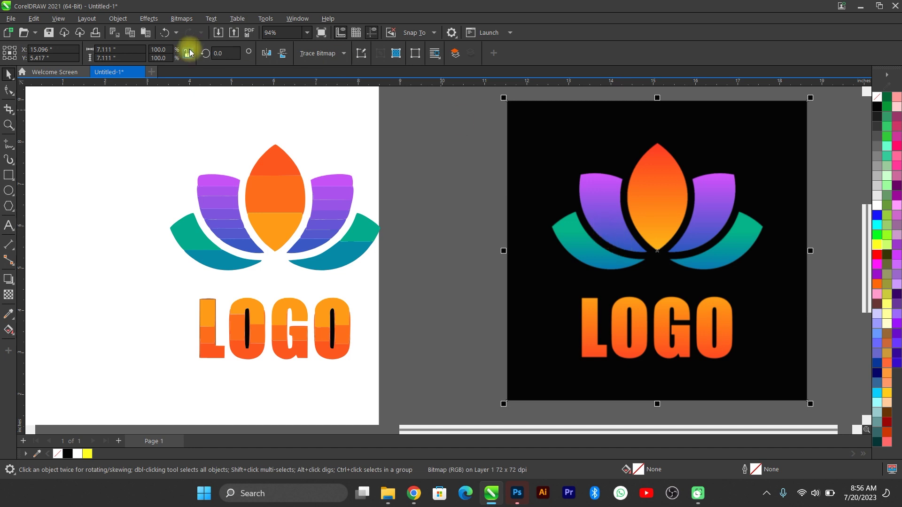
pyautogui.click(181, 18)
pyautogui.moveTo(242, 111)
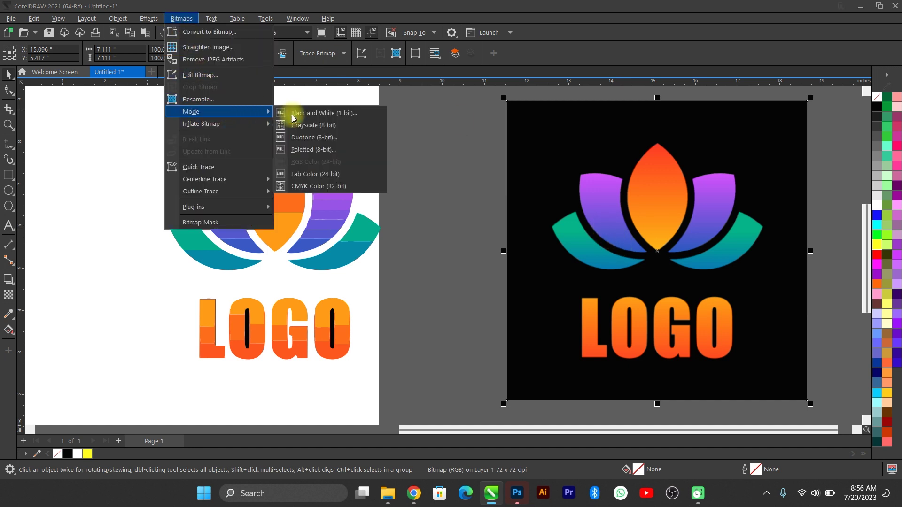
pyautogui.click(301, 123)
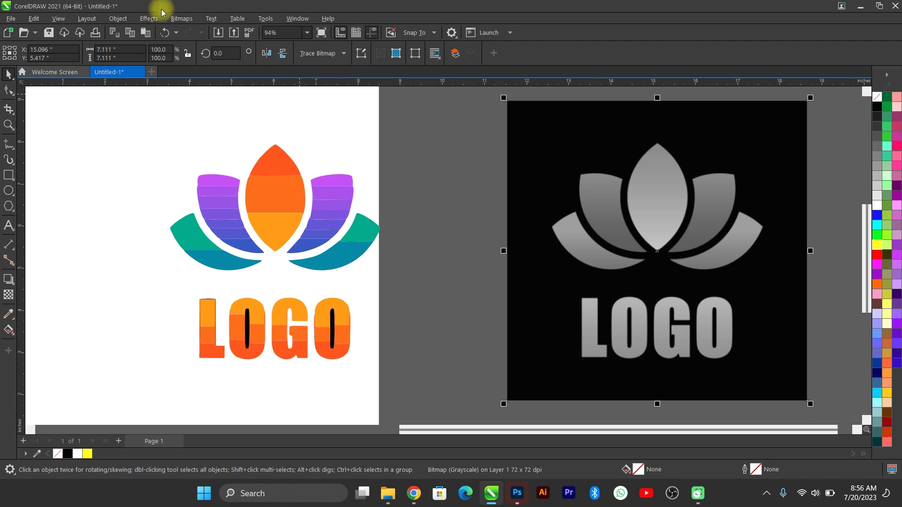
# Brighten the grayscale logo bitmap with a Gamma adjustment of 6.73
pyautogui.click(150, 20)
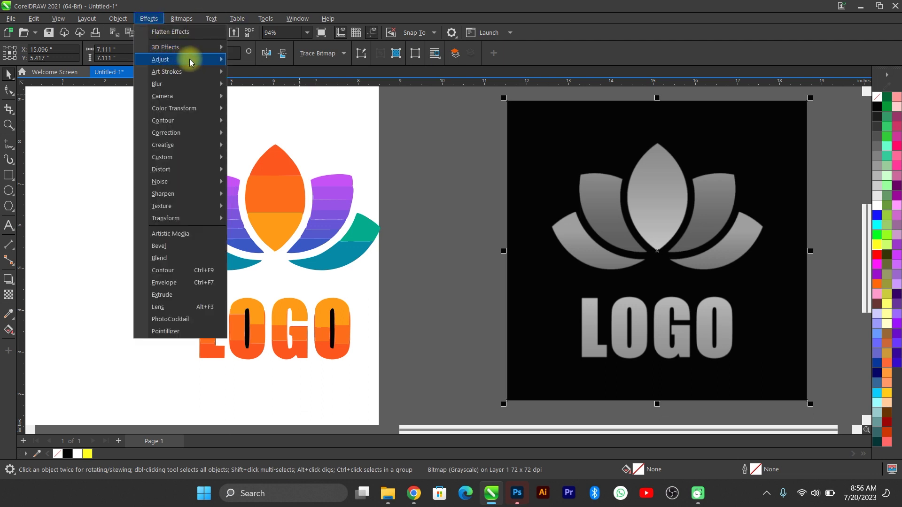
pyautogui.moveTo(190, 59)
pyautogui.click(318, 168)
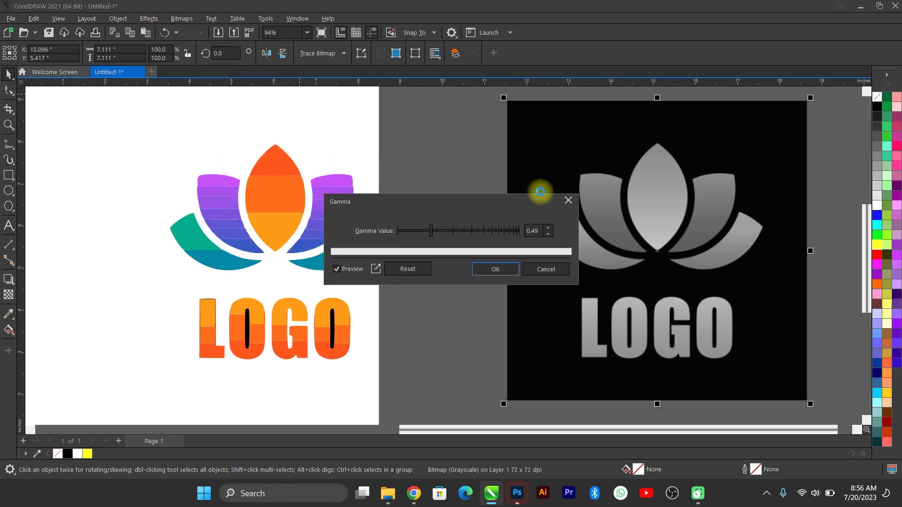
pyautogui.moveTo(417, 233); pyautogui.dragTo(510, 233)
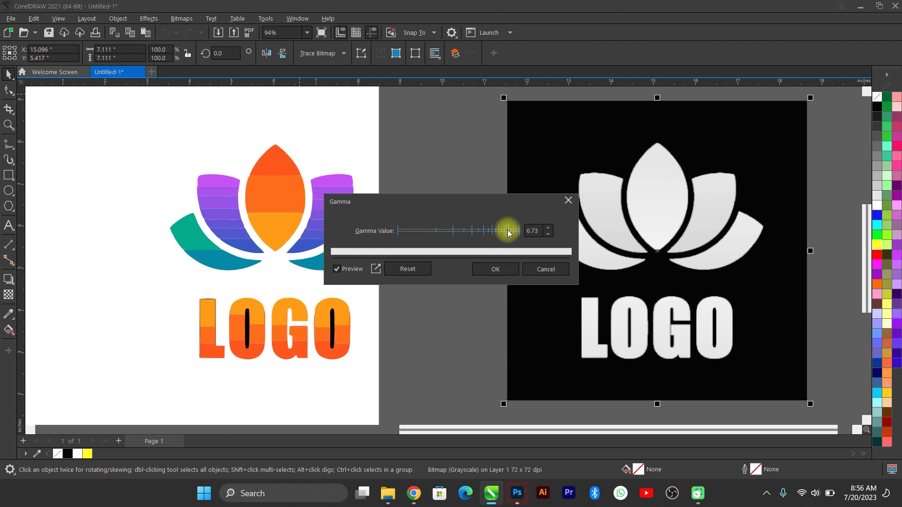
pyautogui.click(489, 272)
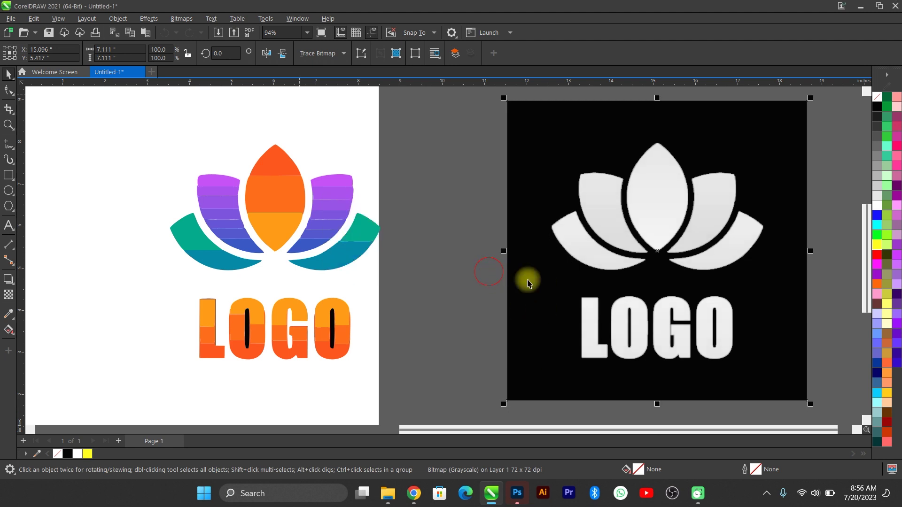
# Examine the petal edges of the brightened grayscale logo bitmap up close
pyautogui.scroll(3, 592, 183)
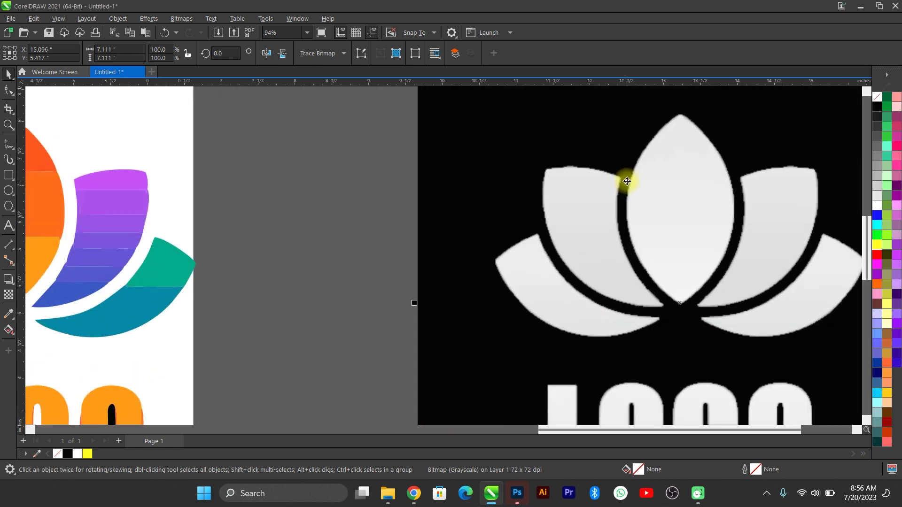
pyautogui.scroll(1, 614, 179)
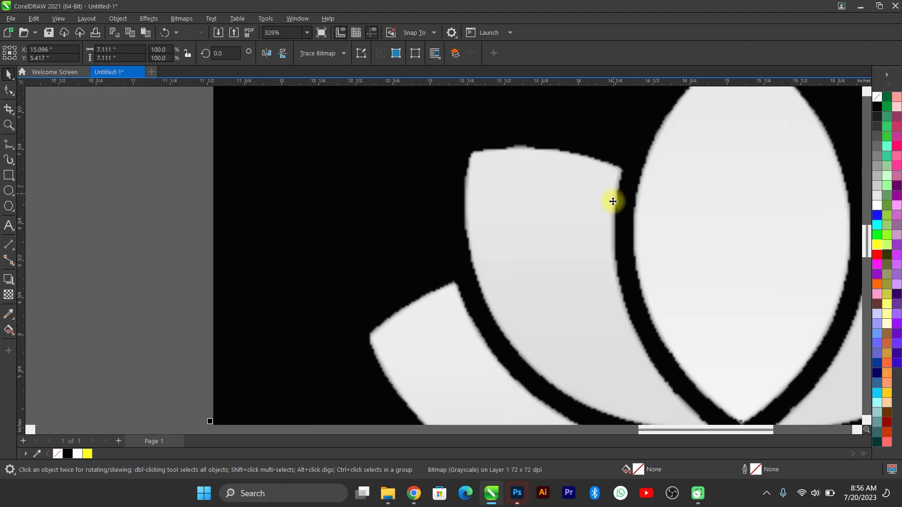
pyautogui.scroll(-2, 613, 202)
pyautogui.scroll(1, 526, 193)
pyautogui.scroll(-1, 525, 193)
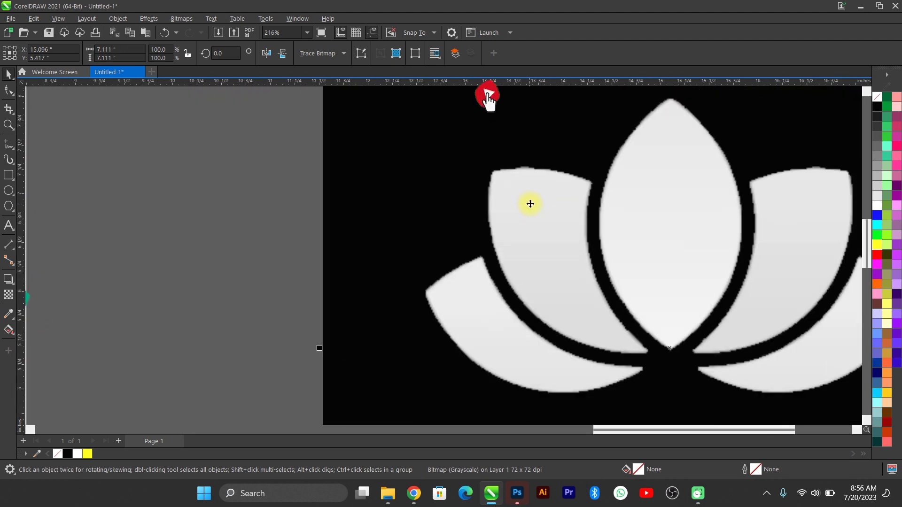
pyautogui.scroll(-4, 530, 204)
pyautogui.scroll(1, 676, 246)
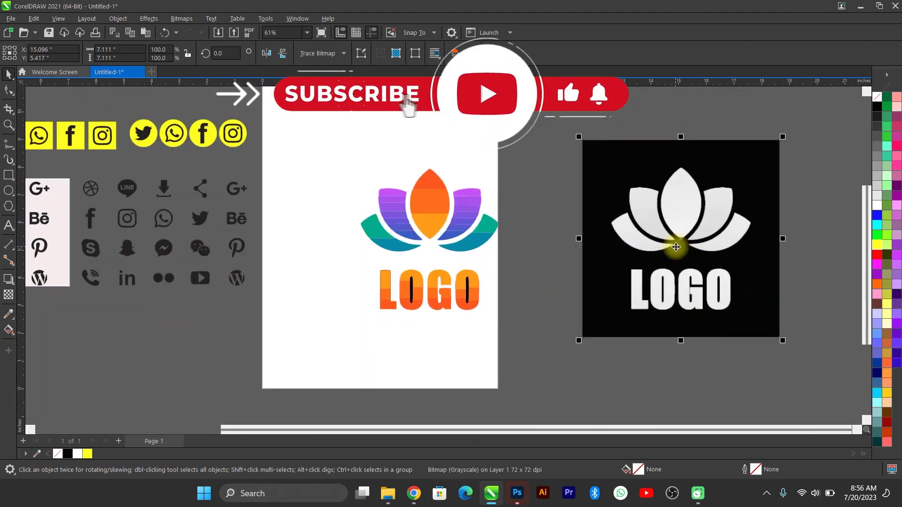
pyautogui.scroll(1, 675, 247)
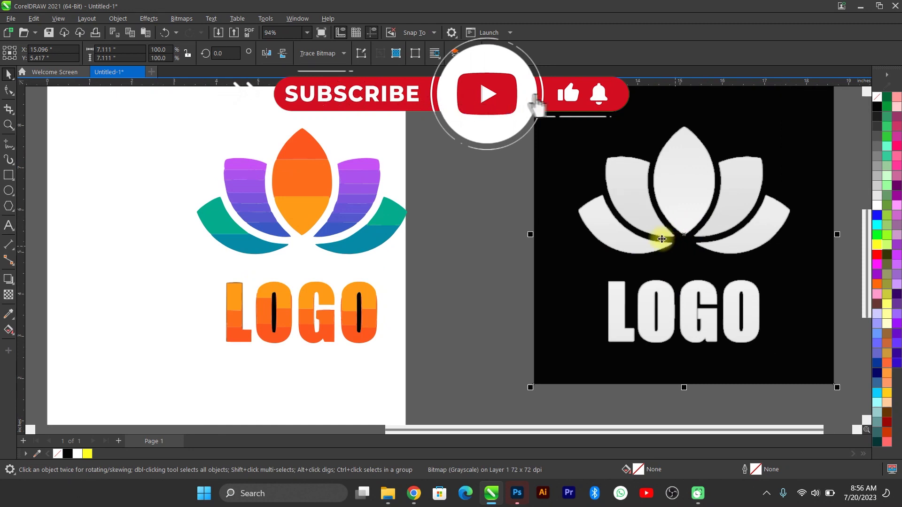
# Outline-trace the brightened grayscale logo bitmap as Logo, and move the white traced copy off it towards the coloured trace
pyautogui.click(181, 18)
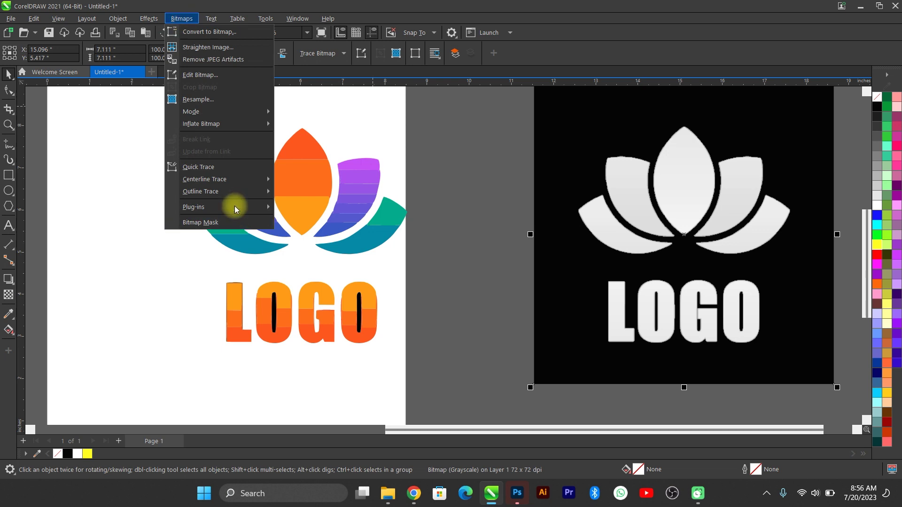
pyautogui.moveTo(249, 192)
pyautogui.click(299, 205)
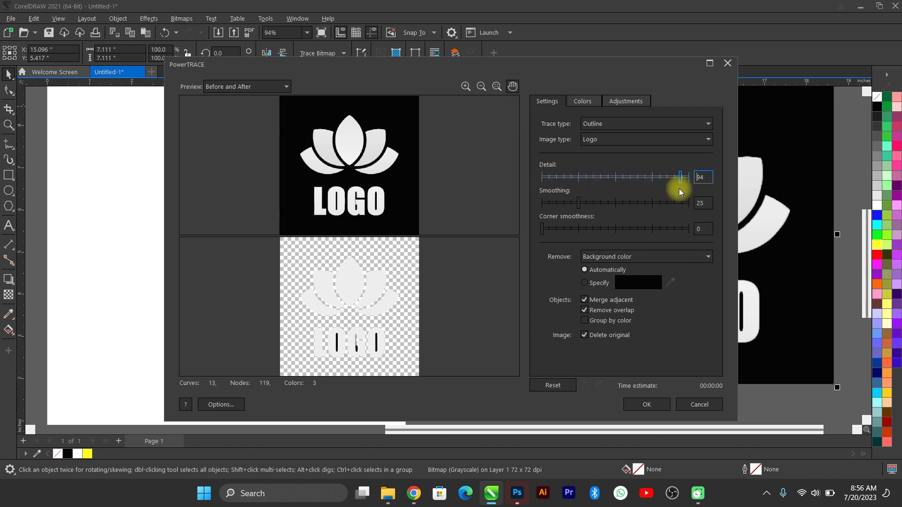
pyautogui.click(644, 404)
pyautogui.scroll(-2, 696, 227)
pyautogui.moveTo(726, 210)
pyautogui.mouseDown()
pyautogui.moveTo(570, 216)
pyautogui.moveTo(608, 212)
pyautogui.mouseUp()
pyautogui.scroll(-2, 428, 219)
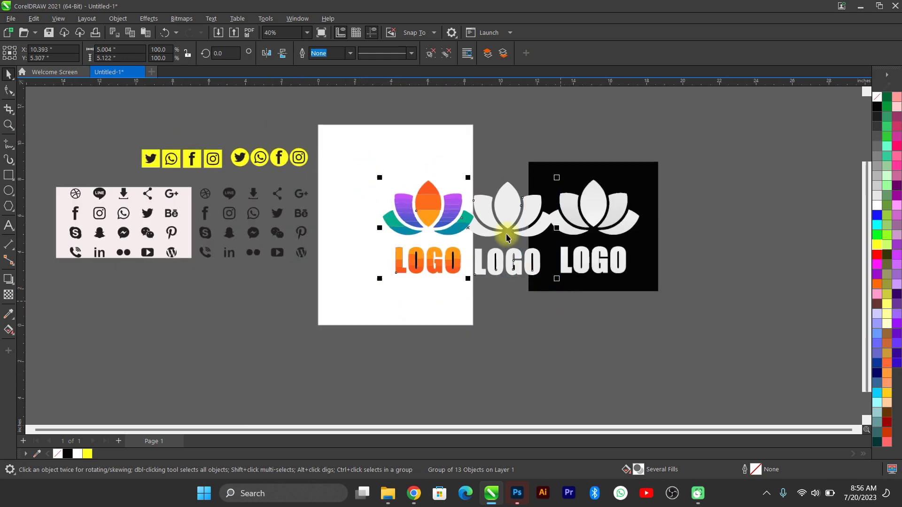
# Move both traced logos to the right of the black bitmap and shift the white one clear of the coloured one
pyautogui.moveTo(506, 228); pyautogui.dragTo(790, 230)
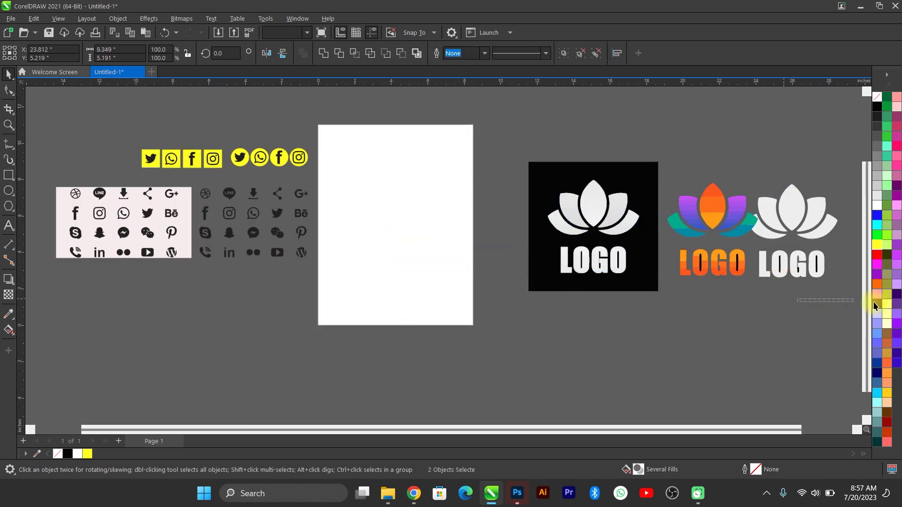
pyautogui.hscroll(3, 876, 302)
pyautogui.scroll(4, 714, 217)
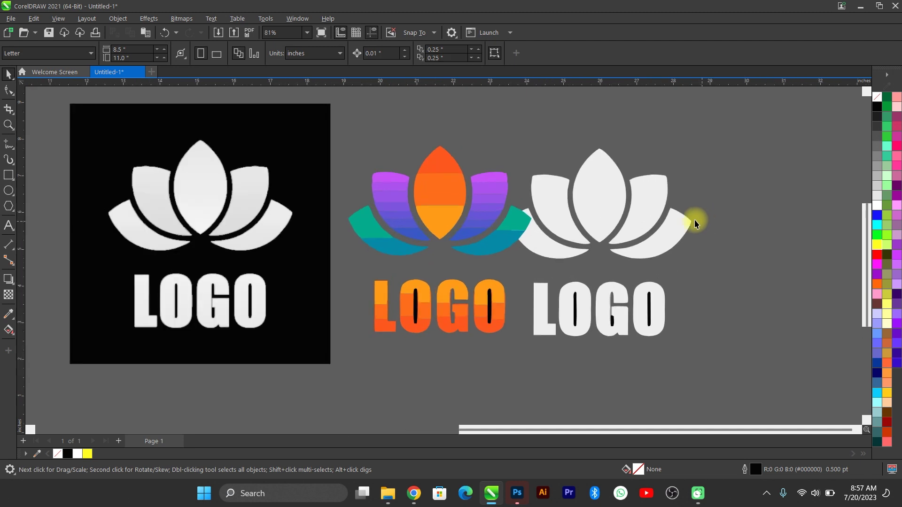
pyautogui.moveTo(654, 207); pyautogui.dragTo(685, 204)
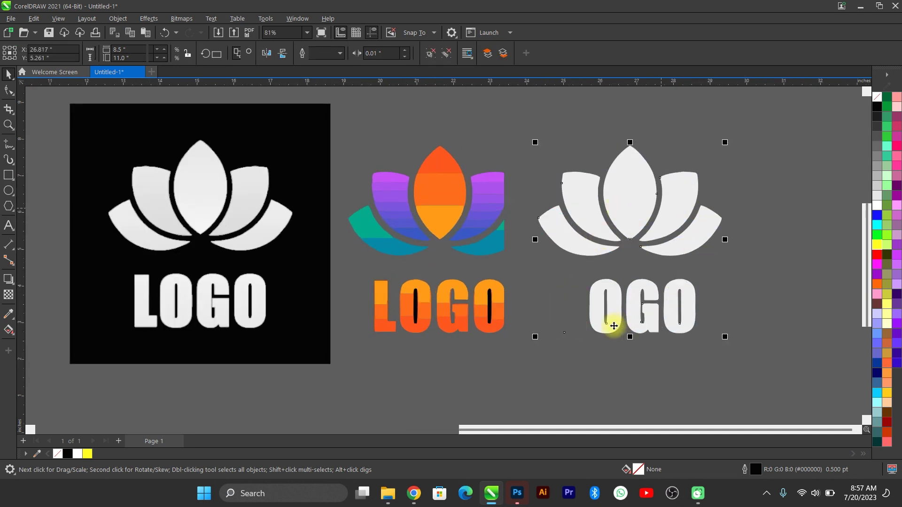
pyautogui.scroll(-2, 521, 347)
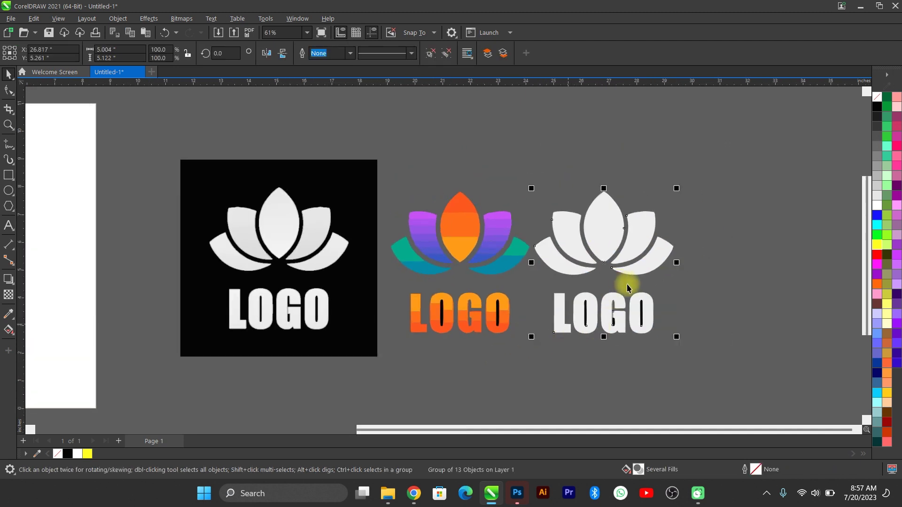
pyautogui.scroll(2, 628, 288)
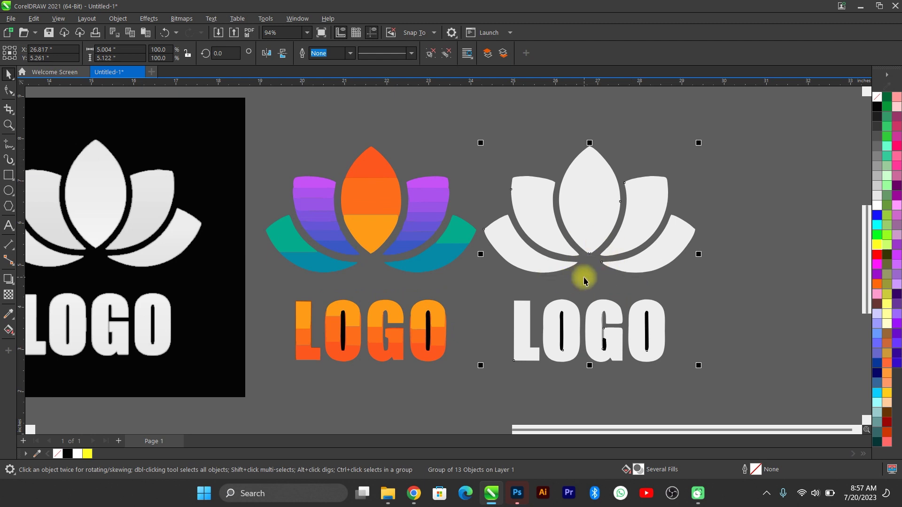
# Ungroup the white traced logo and delete the black shapes inside its letters O, G and O
pyautogui.hotkey('ctrl', 'u')
pyautogui.click(653, 322)
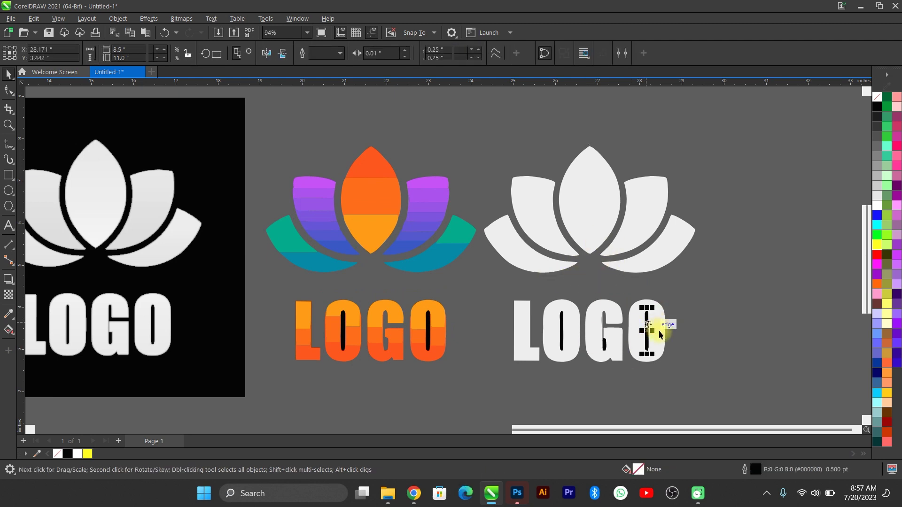
pyautogui.press('Delete')
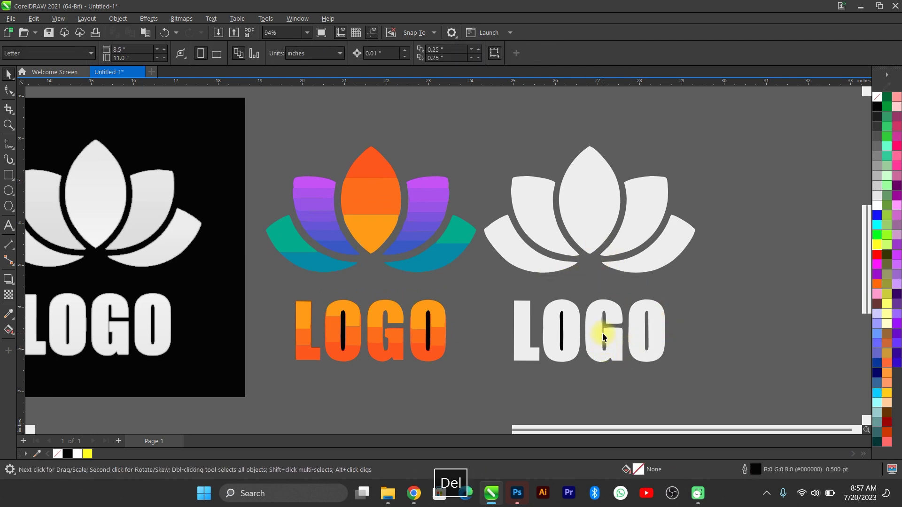
pyautogui.click(605, 337)
pyautogui.press('Delete')
pyautogui.click(561, 337)
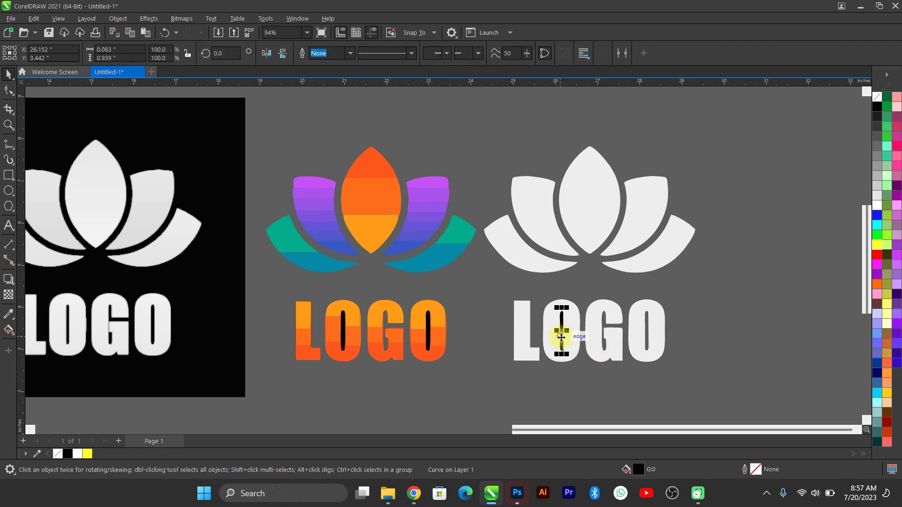
pyautogui.press('Delete')
# Move the whole white traced logo farther from the coloured one and fill it with plum R:153 G:51 B:102 (#993366)
pyautogui.scroll(-2, 656, 266)
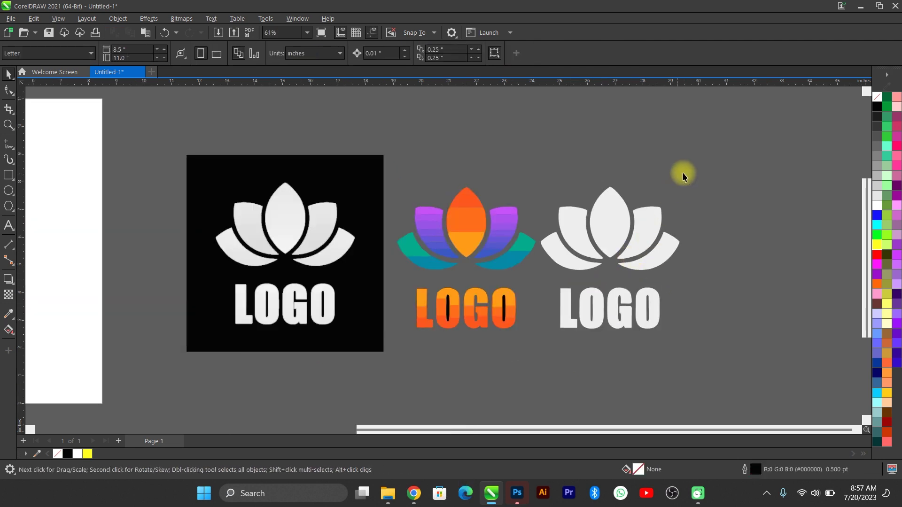
pyautogui.moveTo(715, 161); pyautogui.dragTo(541, 321)
pyautogui.moveTo(608, 241); pyautogui.dragTo(656, 248)
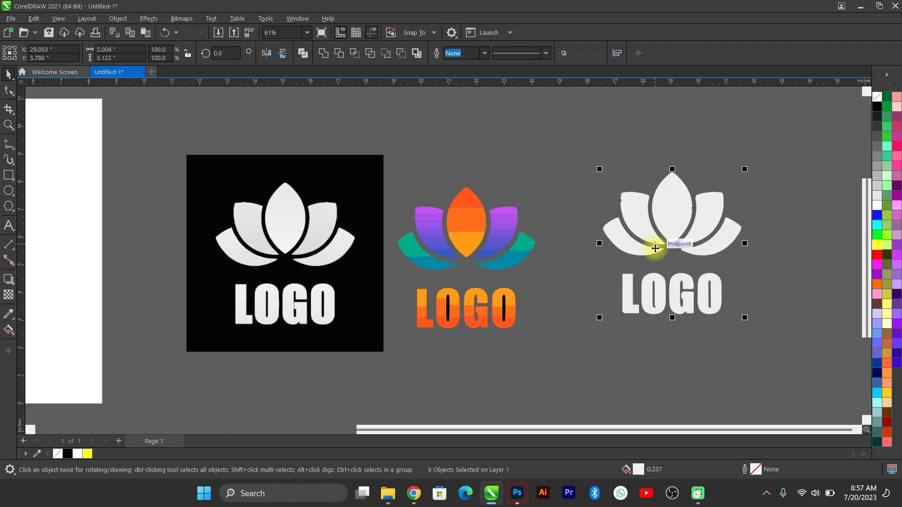
pyautogui.click(878, 255)
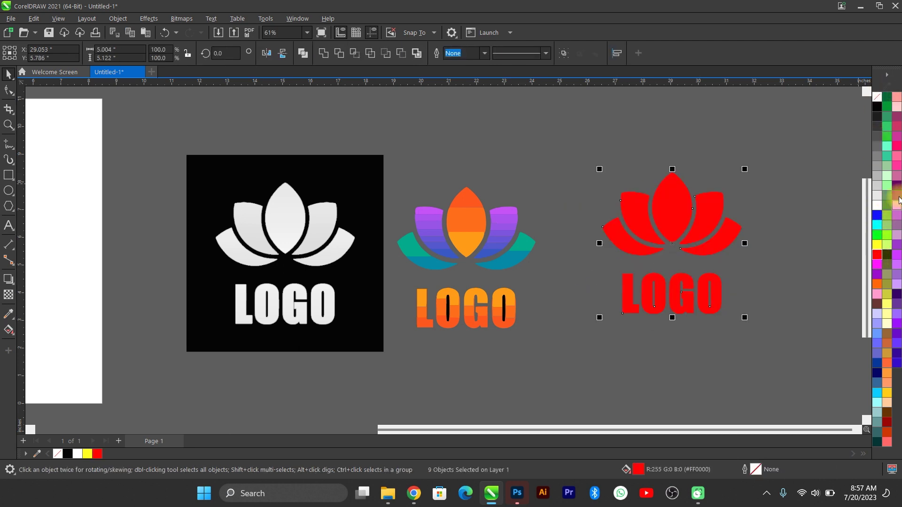
pyautogui.click(897, 136)
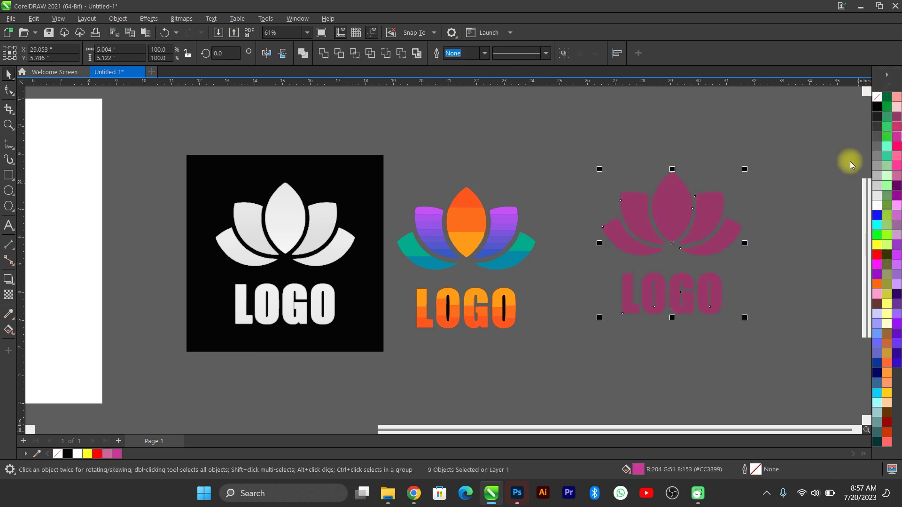
pyautogui.click(815, 188)
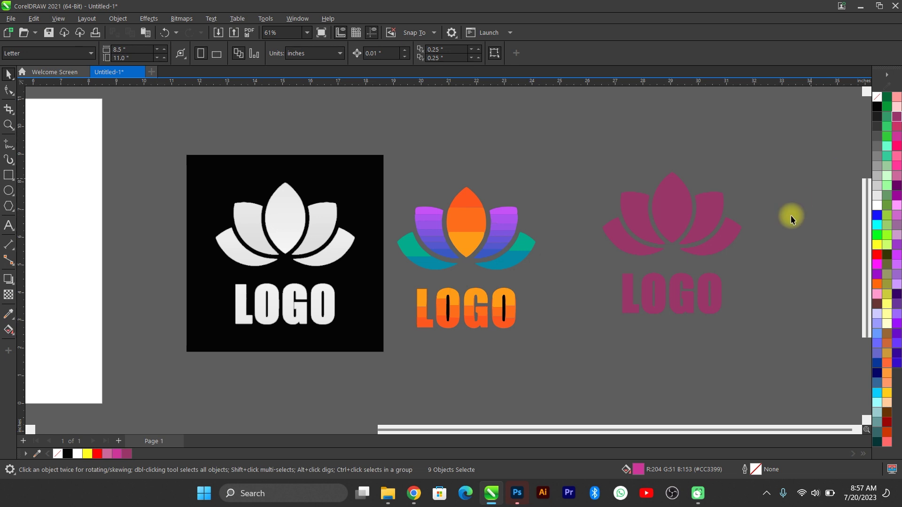
# Try moving the plum petals up away from the LOGO lettering, and undo the move
pyautogui.click(707, 297)
pyautogui.click(752, 275)
pyautogui.moveTo(799, 154); pyautogui.dragTo(565, 284)
pyautogui.moveTo(668, 210); pyautogui.dragTo(618, 151)
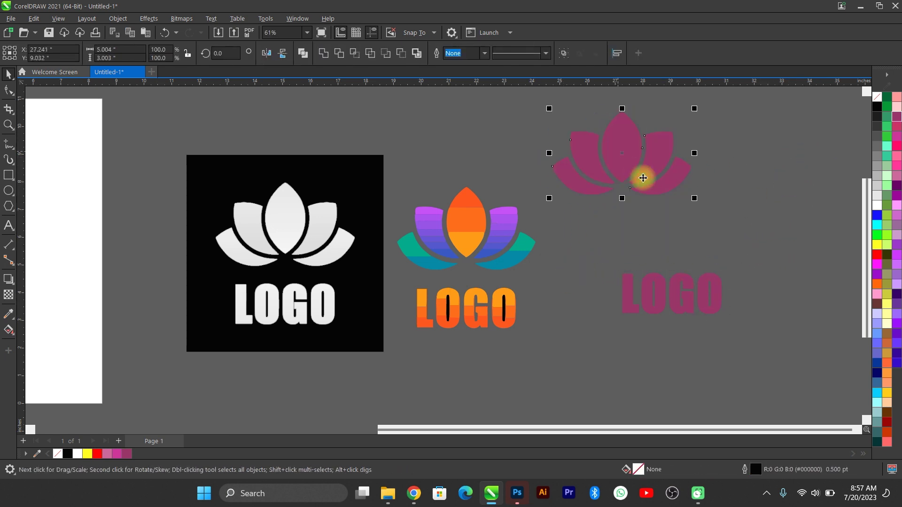
pyautogui.hotkey('ctrl', 'z')
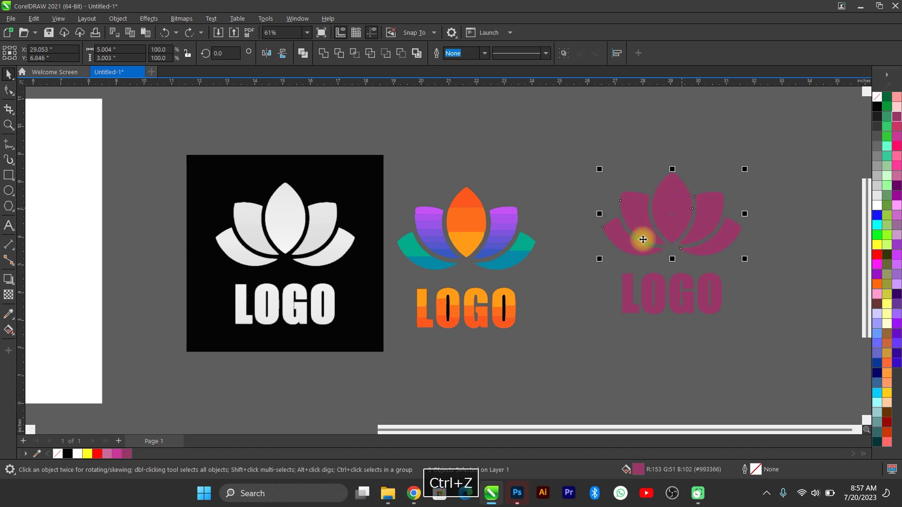
pyautogui.click(500, 156)
# Switch to Chrome and save the blue LOGO image from logo.com to Downloads as logo-social.png
pyautogui.click(414, 493)
pyautogui.scroll(-3, 469, 305)
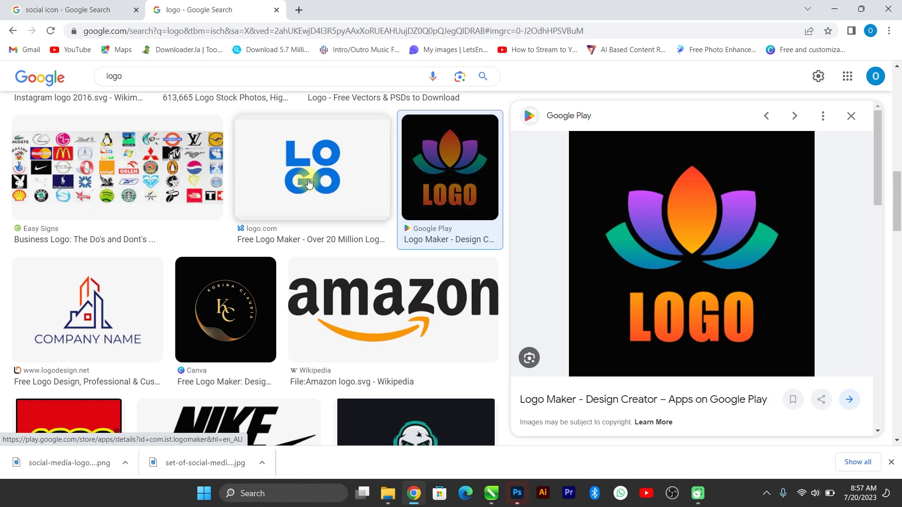
pyautogui.click(309, 183)
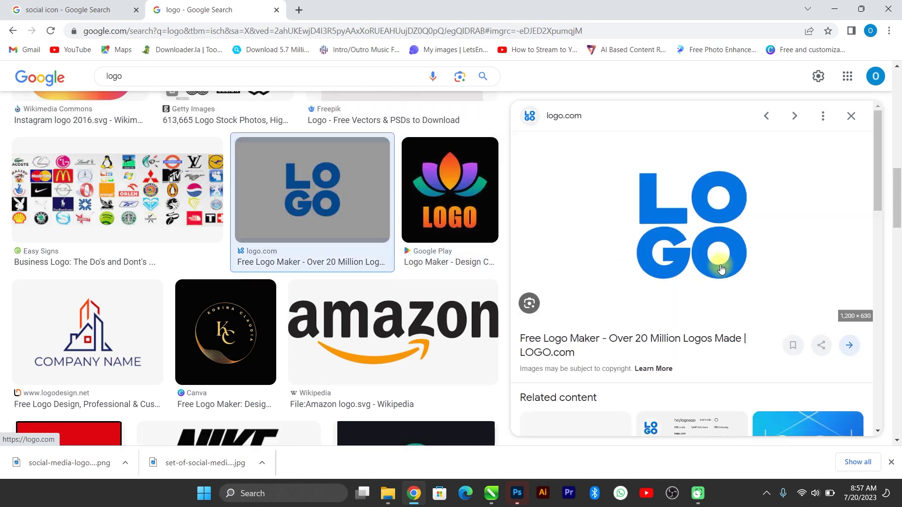
pyautogui.rightClick(679, 228)
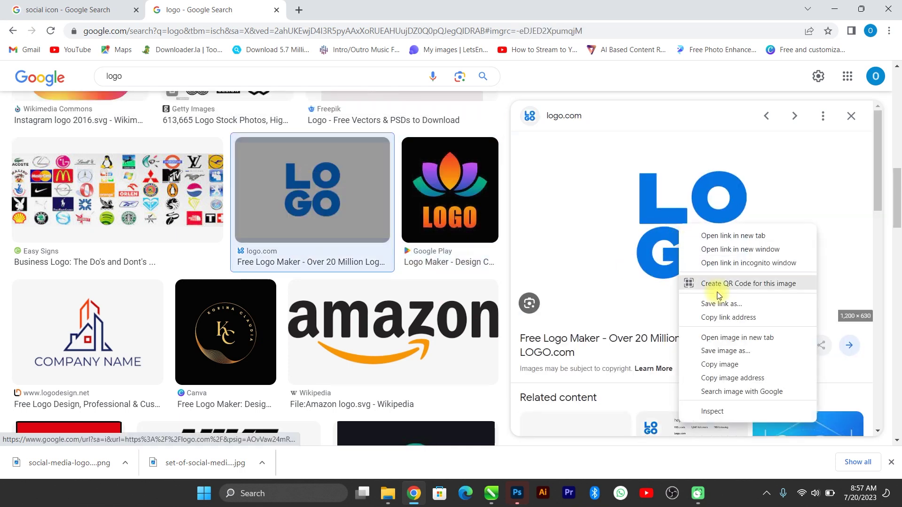
pyautogui.click(726, 359)
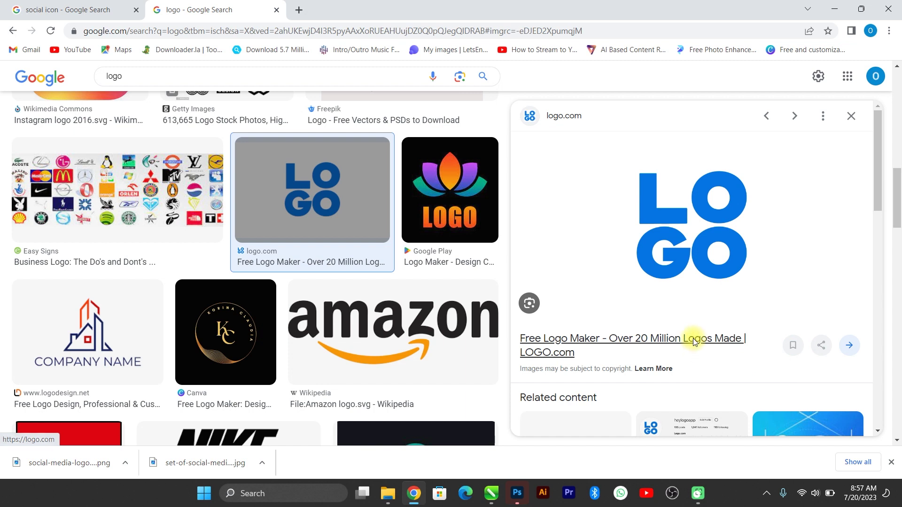
pyautogui.press('Return')
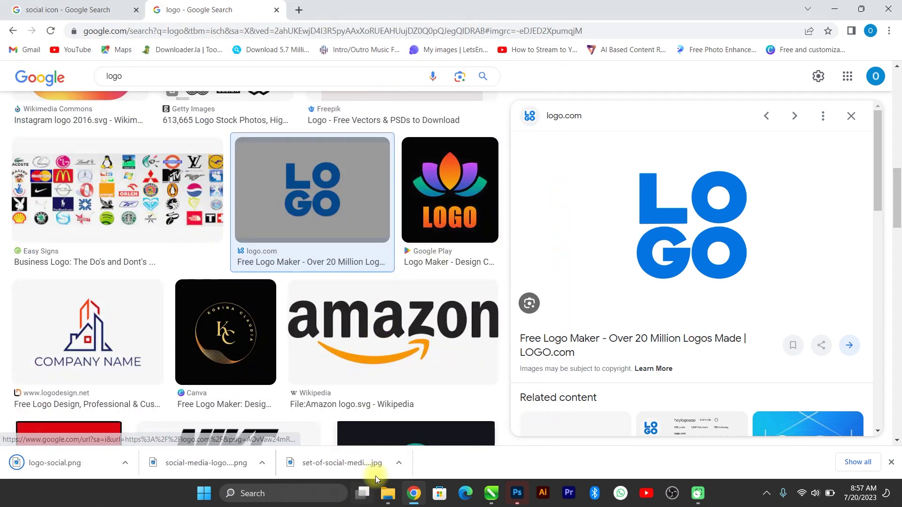
# Save the Wikipedia Amazon logo image from the search results to Downloads as Amazon_logo.svg.png
pyautogui.click(477, 323)
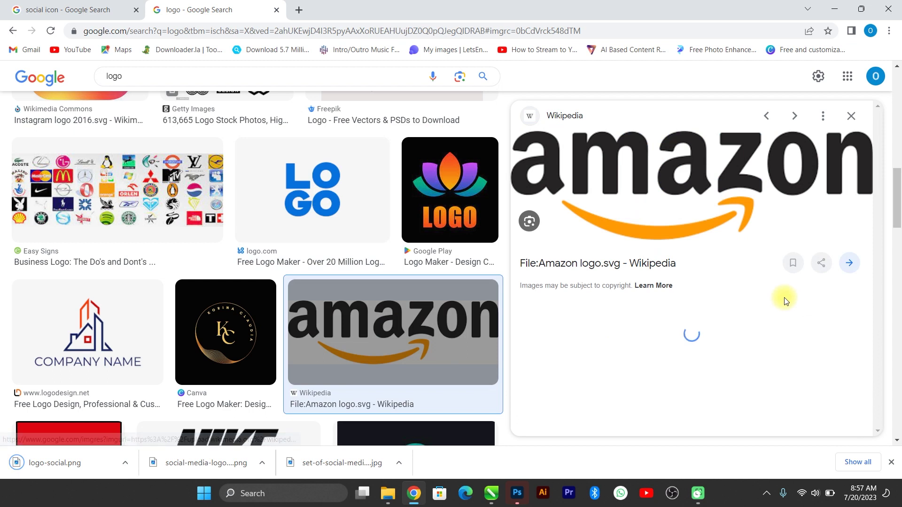
pyautogui.rightClick(696, 183)
pyautogui.click(723, 305)
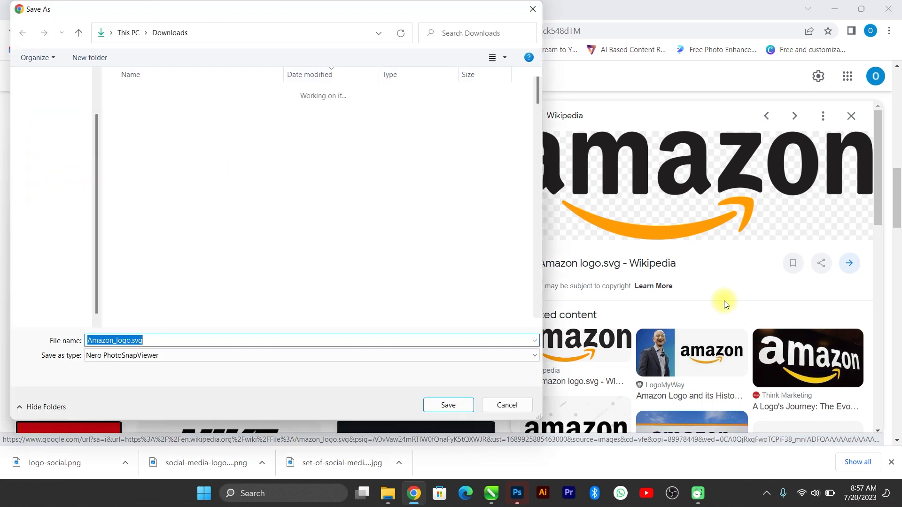
pyautogui.press('Return')
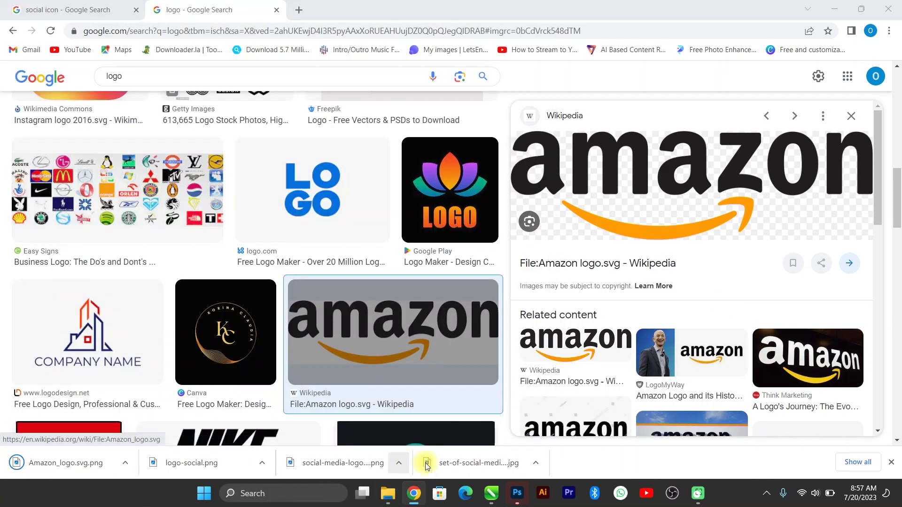
# Bring the Amazon_logo.svg image from the Downloads folder into the CorelDRAW drawing and place it above the black logo bitmap
pyautogui.click(387, 494)
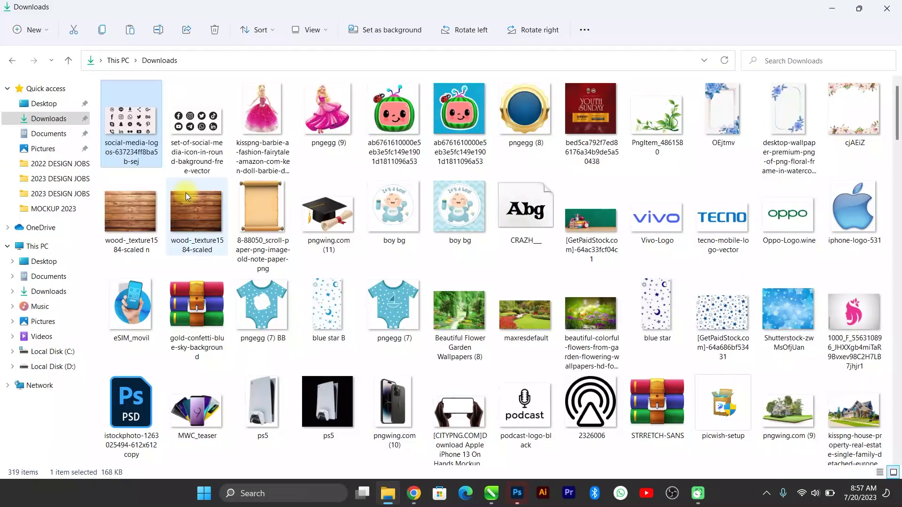
pyautogui.click(123, 130)
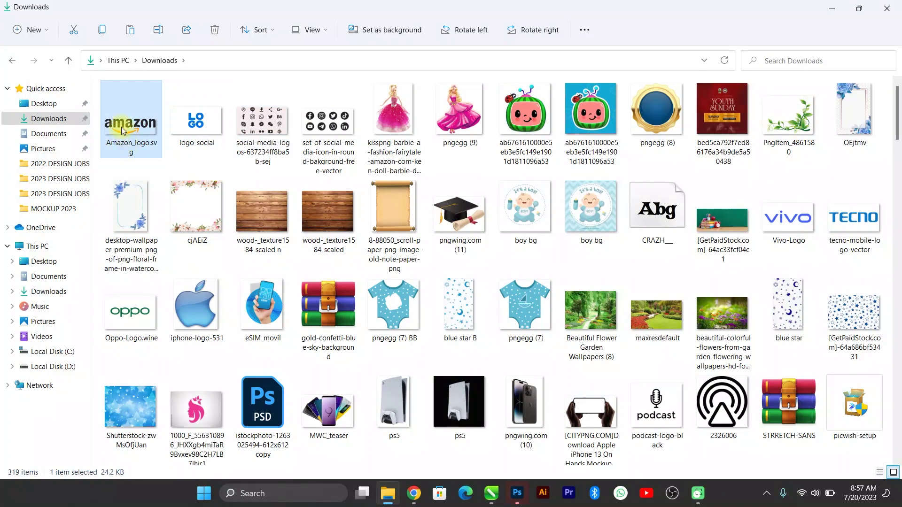
pyautogui.moveTo(123, 130); pyautogui.dragTo(253, 272)
pyautogui.hotkey('alt', 'Tab')
pyautogui.hotkey('alt', 'Tab')
pyautogui.hotkey('alt', 'Tab')
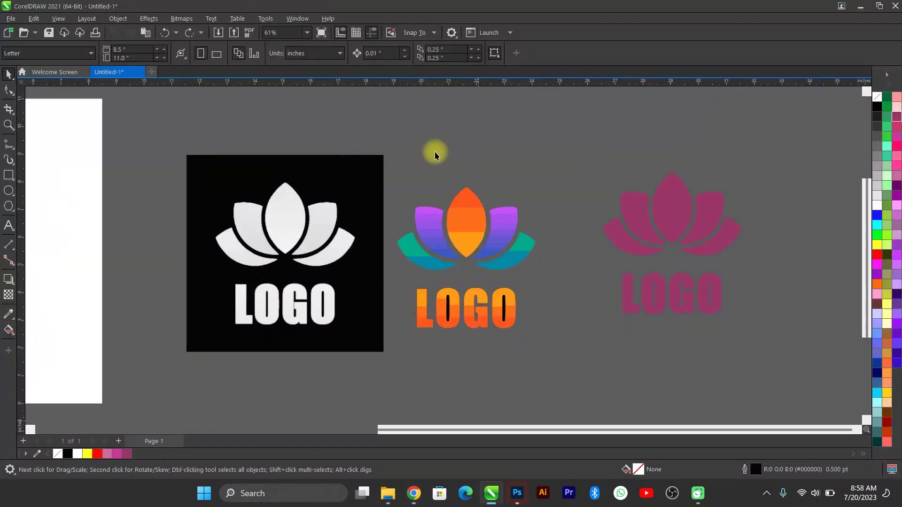
pyautogui.moveTo(435, 155); pyautogui.dragTo(433, 157)
pyautogui.scroll(-3, 432, 161)
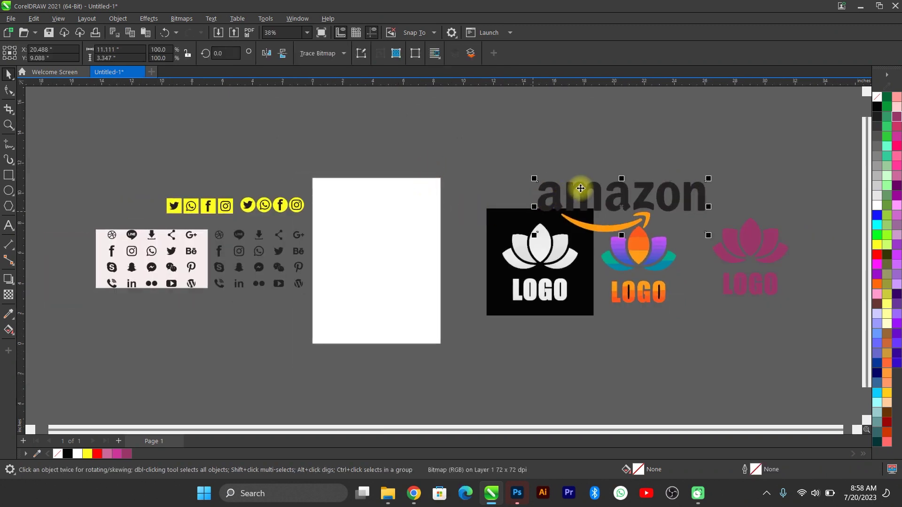
pyautogui.moveTo(581, 188); pyautogui.dragTo(459, 131)
# Outline-trace the Amazon bitmap as Logo with the default PowerTRACE settings
pyautogui.scroll(2, 590, 125)
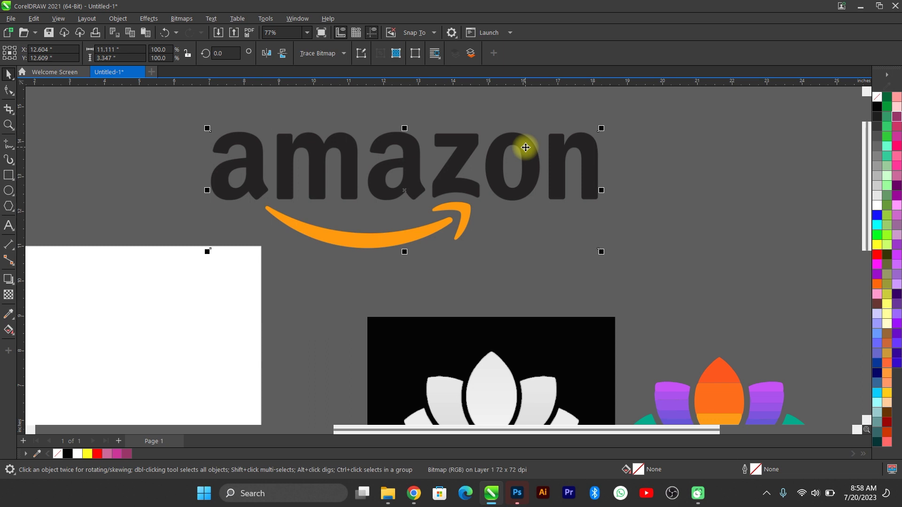
pyautogui.rightClick(525, 148)
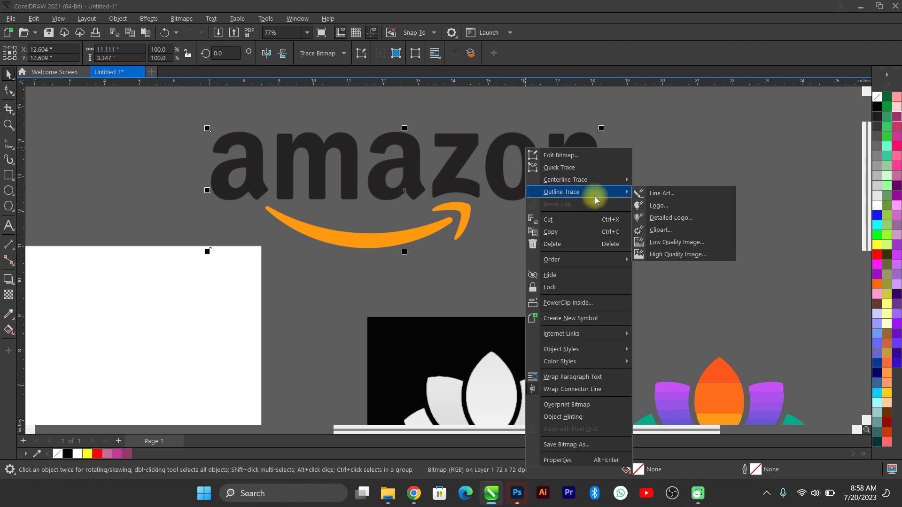
pyautogui.click(669, 205)
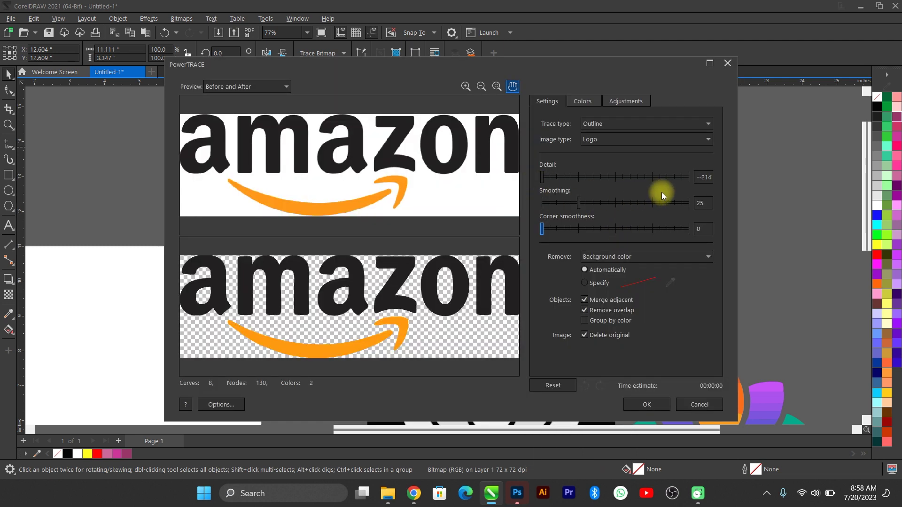
pyautogui.click(645, 403)
# Move the traced Amazon logo to the right of its bitmap and scale it down to about 70.5%
pyautogui.moveTo(499, 181)
pyautogui.mouseDown()
pyautogui.moveTo(648, 210)
pyautogui.moveTo(762, 245)
pyautogui.mouseUp()
pyautogui.scroll(-2, 692, 249)
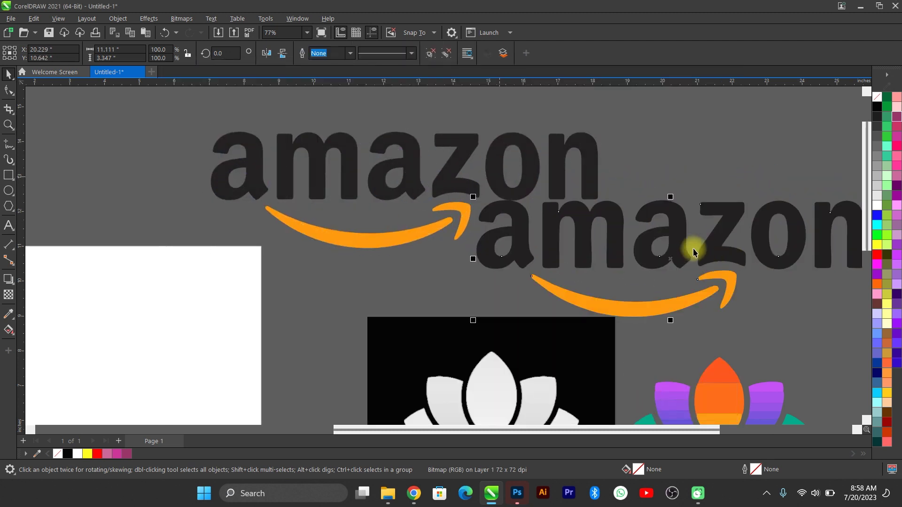
pyautogui.moveTo(711, 217); pyautogui.dragTo(764, 184)
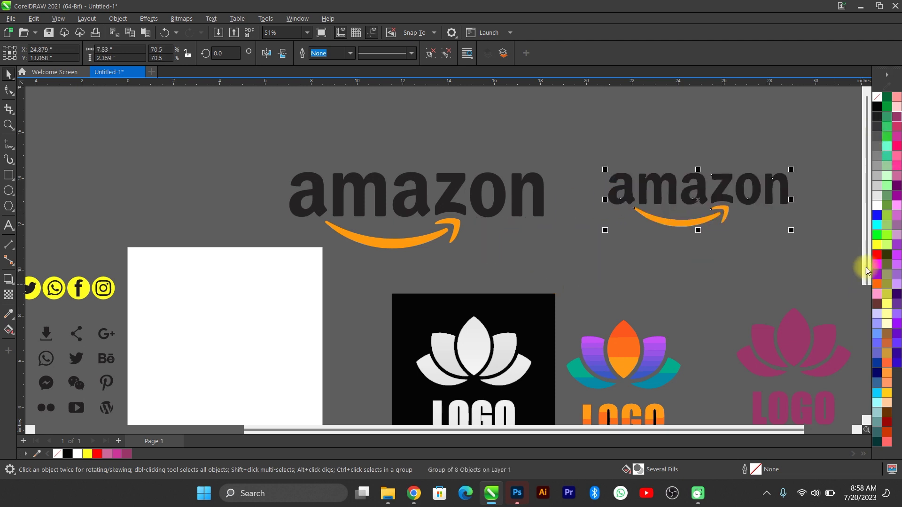
# Fill the traced Amazon logo with orange R:255 G:102 B:0 (#FF6600), trying red first, and deselect it
pyautogui.click(876, 256)
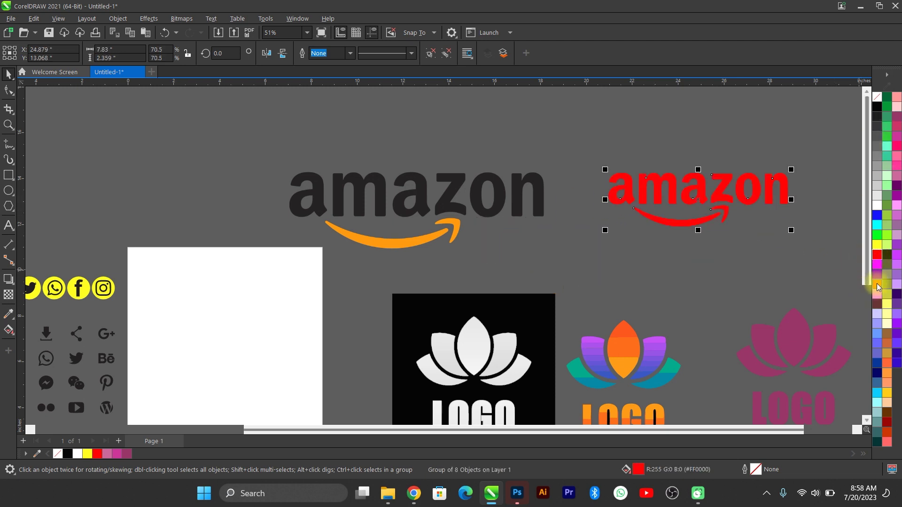
pyautogui.click(878, 286)
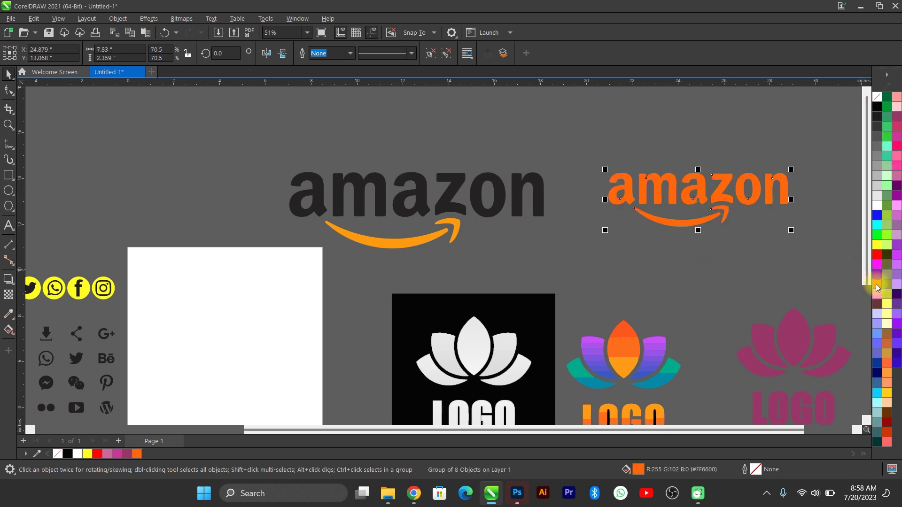
pyautogui.click(600, 264)
pyautogui.click(413, 494)
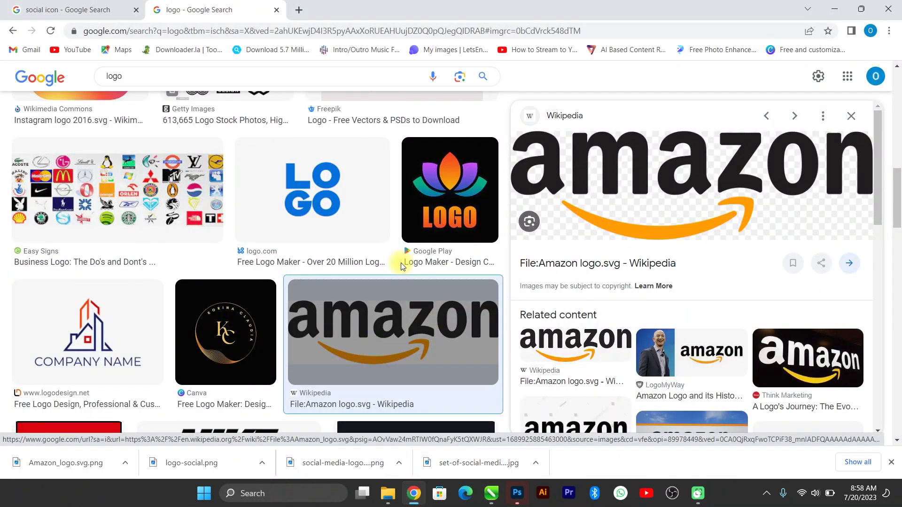
pyautogui.click(75, 360)
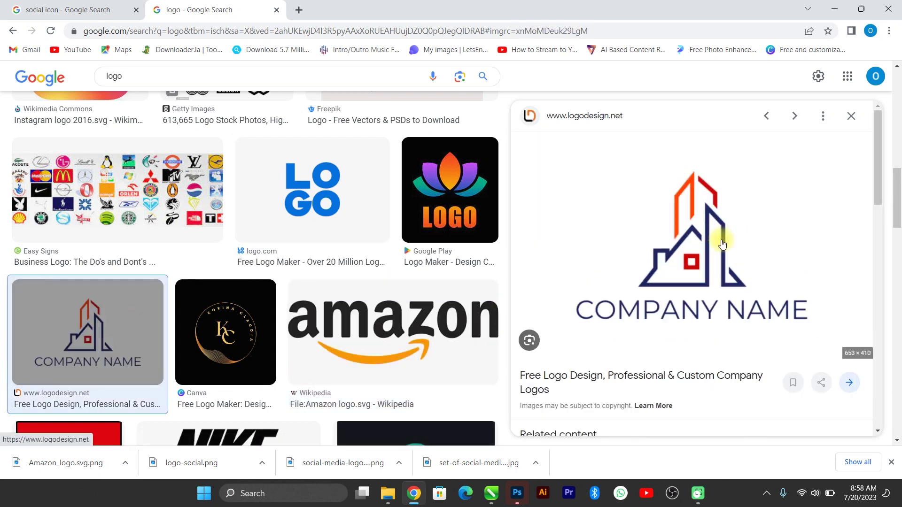
pyautogui.rightClick(695, 235)
pyautogui.click(731, 358)
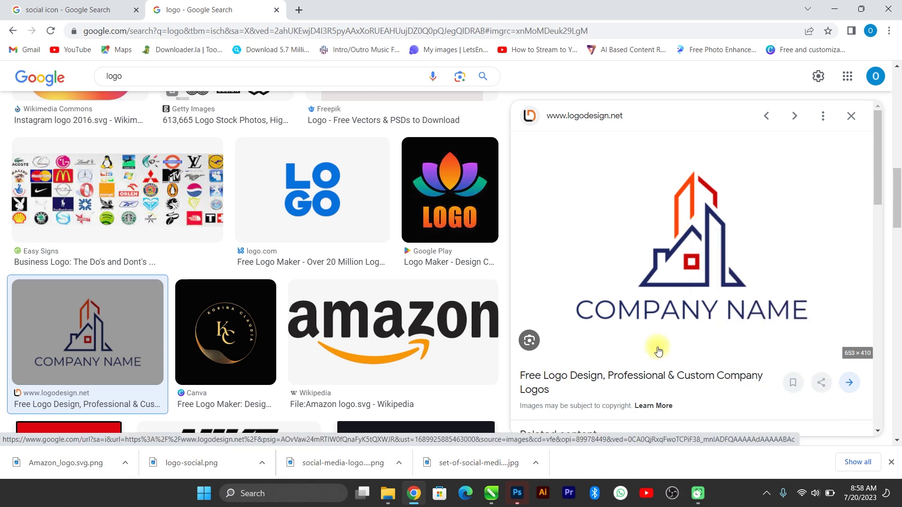
pyautogui.press('Return')
# Copy the line-art COMPANY NAME house logo file from Downloads in File Explorer and paste it into the CorelDRAW document
pyautogui.click(389, 495)
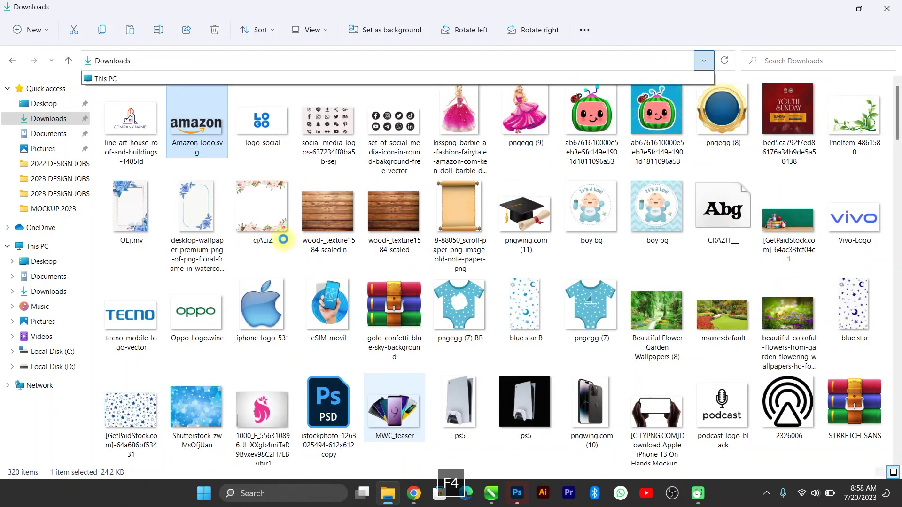
pyautogui.click(139, 127)
pyautogui.hotkey('alt', 'Tab')
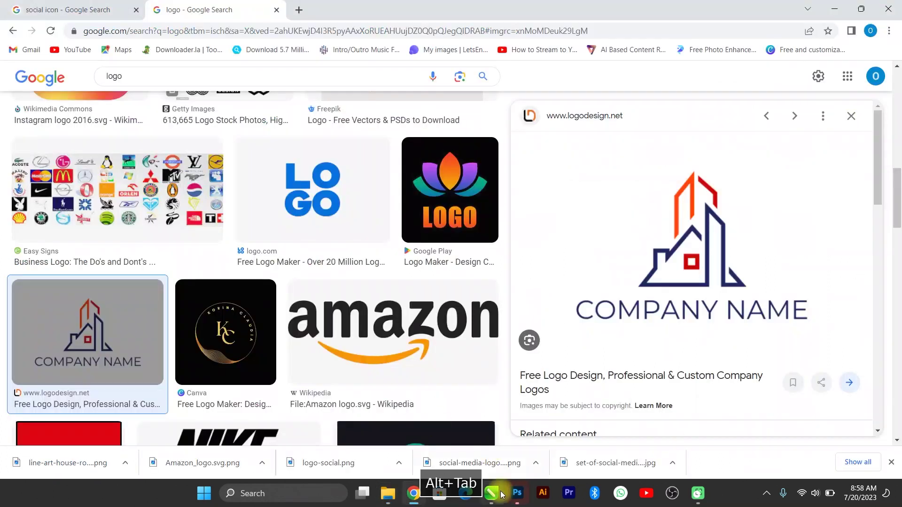
pyautogui.click(502, 495)
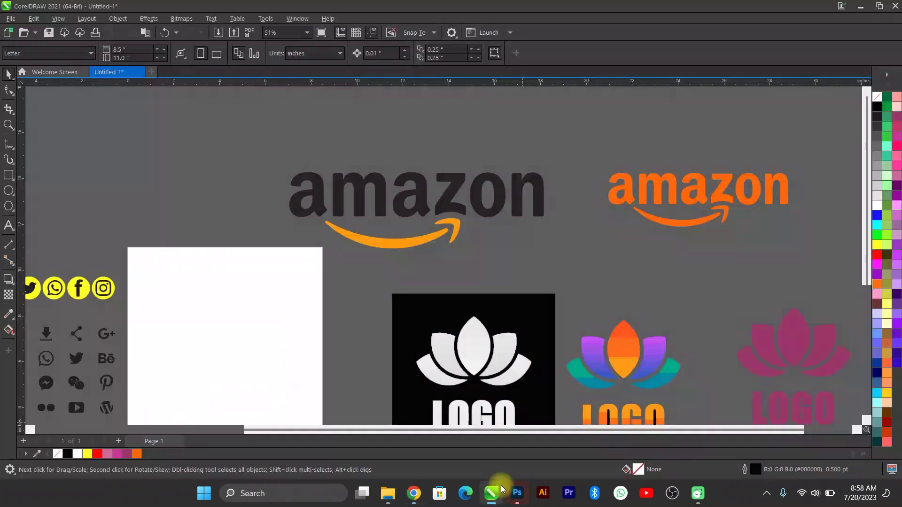
pyautogui.hotkey('ctrl', 'v')
pyautogui.press('F4')
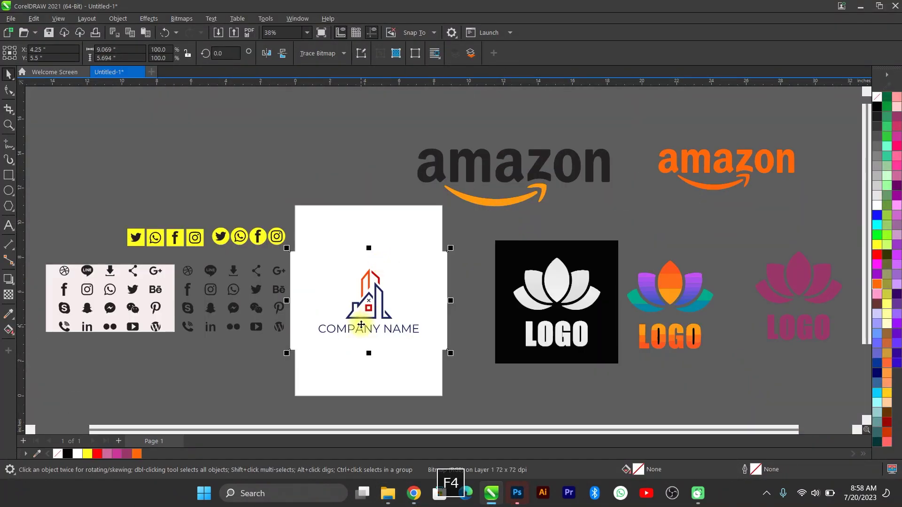
# Move the pasted house logo bitmap from Page 1 onto a newly added Page 2
pyautogui.hotkey('ctrl', 'x')
pyautogui.click(118, 441)
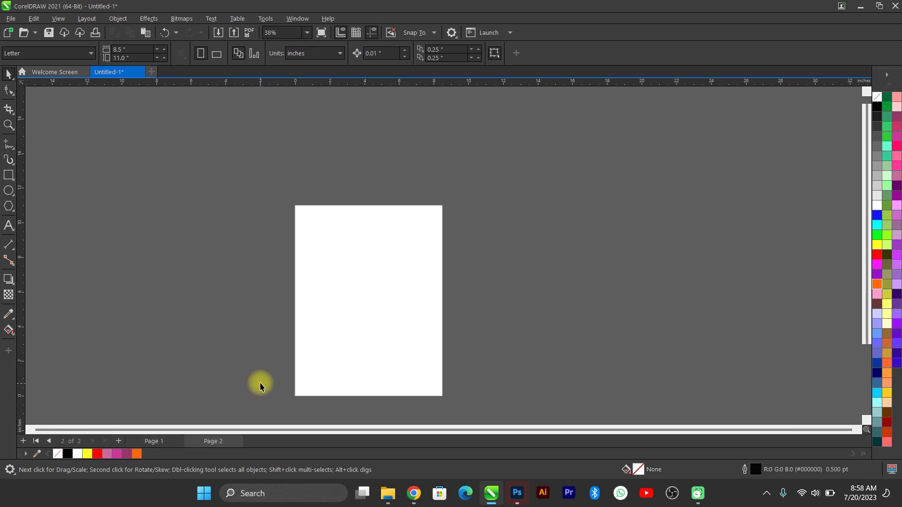
pyautogui.hotkey('ctrl', 'v')
pyautogui.press('F4')
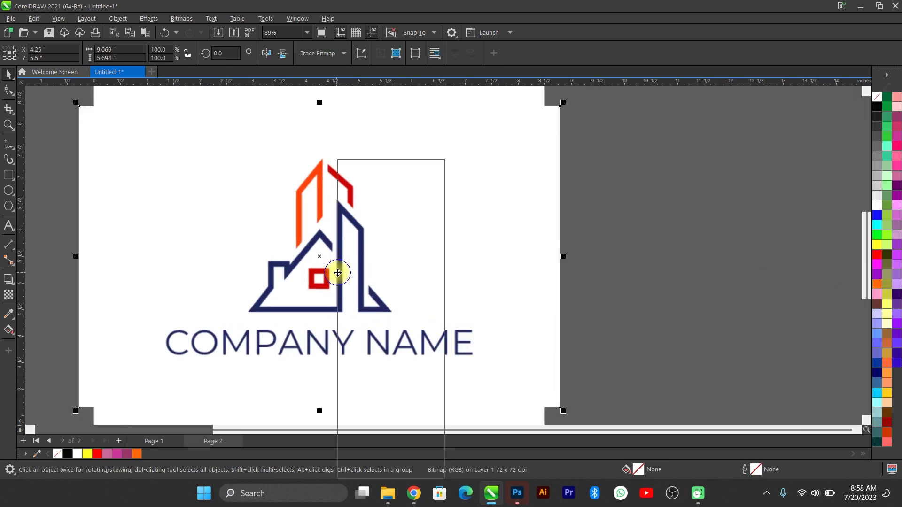
# Try an Outline Trace of the colour house logo as Logo with Detail 94, and delete the resulting trace
pyautogui.moveTo(405, 204)
pyautogui.click(513, 227)
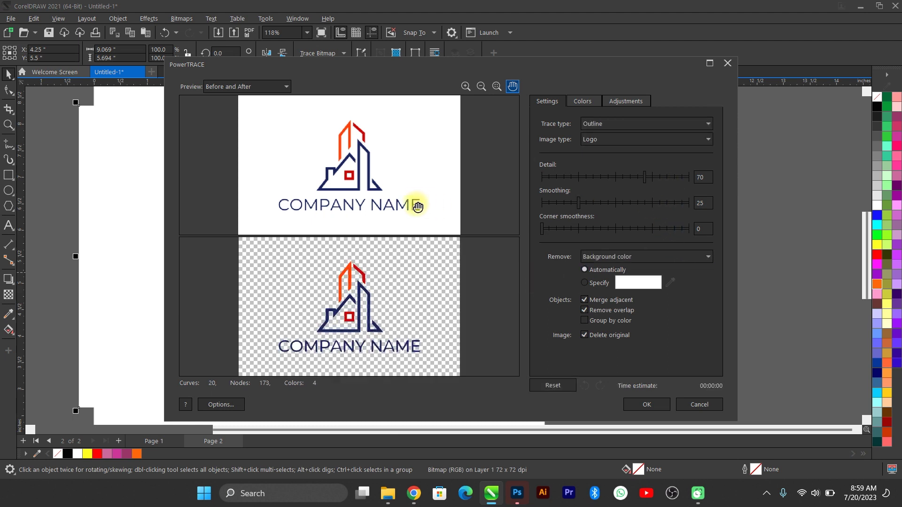
pyautogui.click(681, 180)
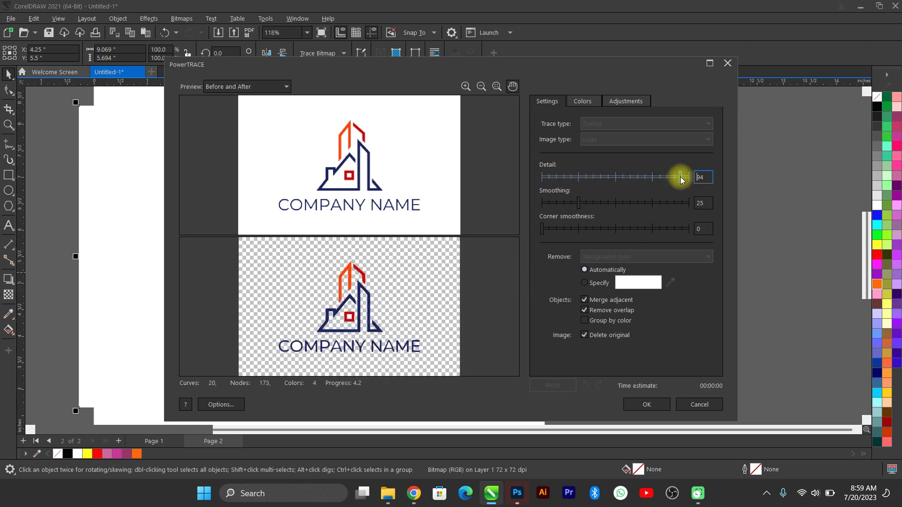
pyautogui.click(647, 405)
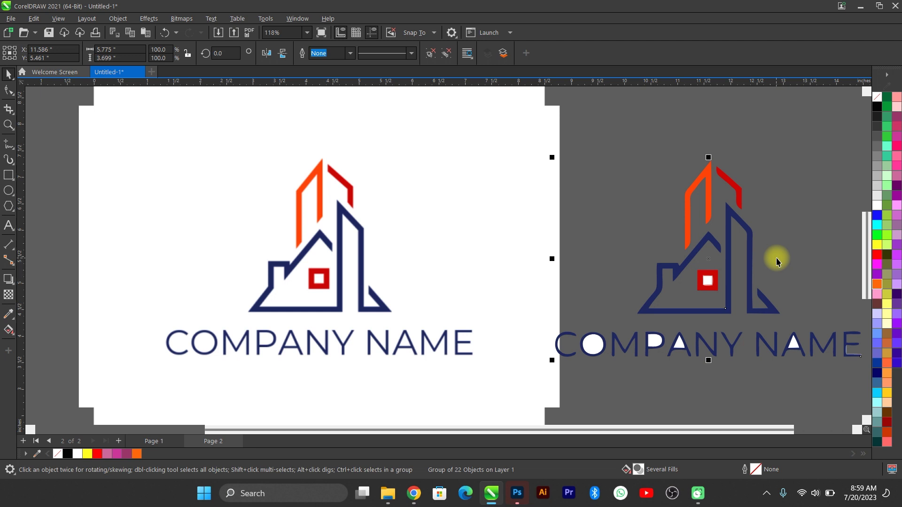
pyautogui.press('Delete')
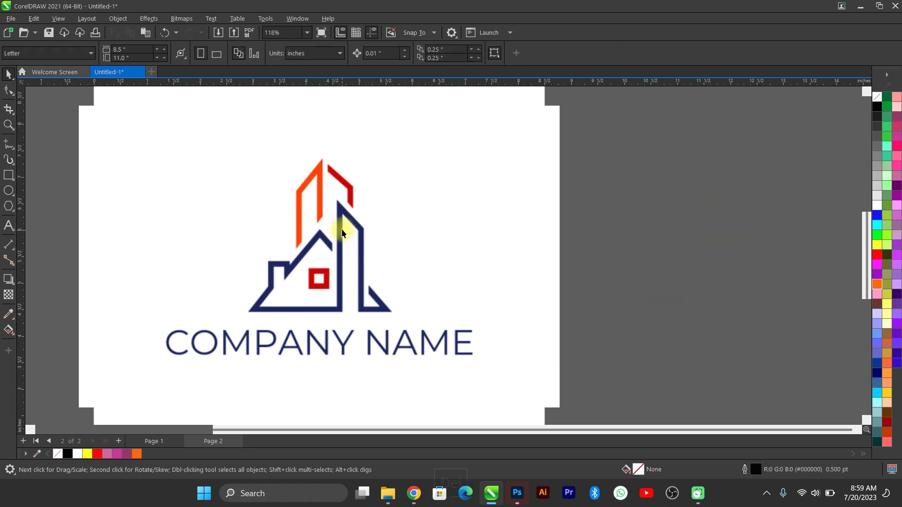
# Convert the house logo bitmap on Page 2 to Grayscale mode
pyautogui.click(340, 231)
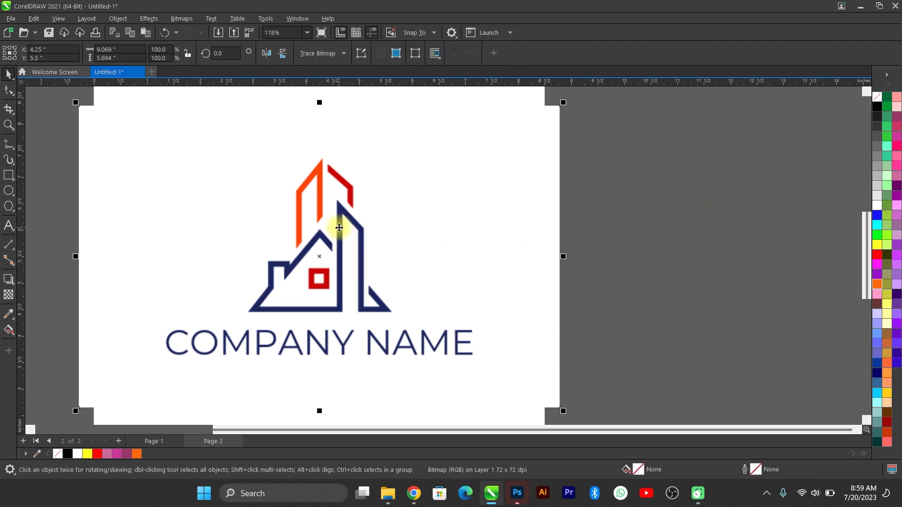
pyautogui.click(181, 19)
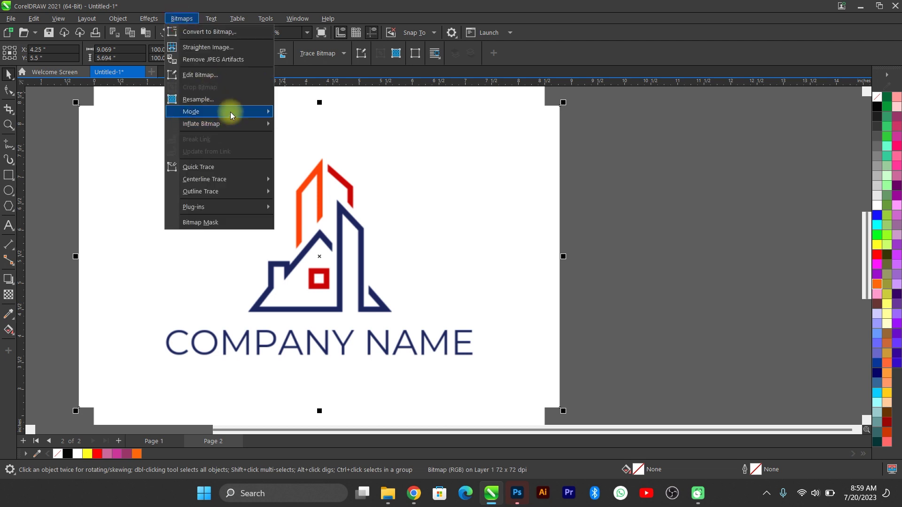
pyautogui.moveTo(230, 112)
pyautogui.click(310, 131)
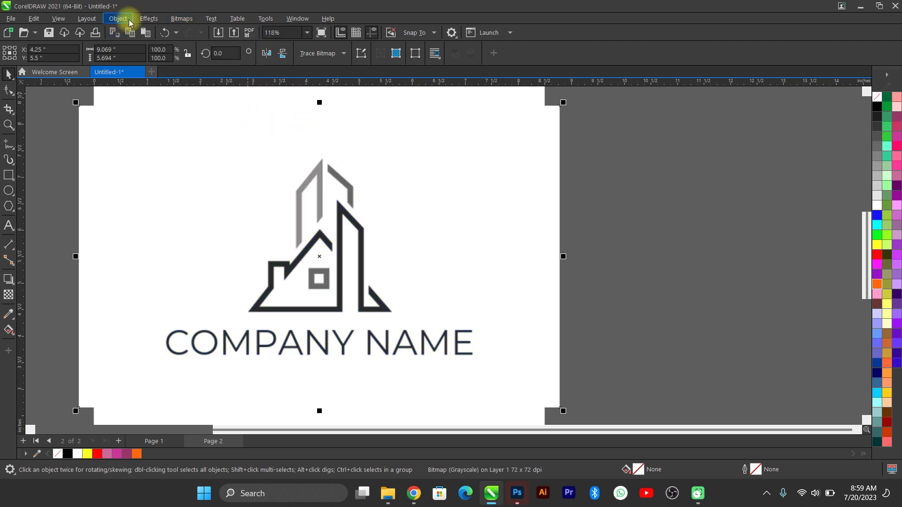
# Darken the grayscale house logo bitmap by applying a Gamma adjustment of 0.18
pyautogui.click(148, 20)
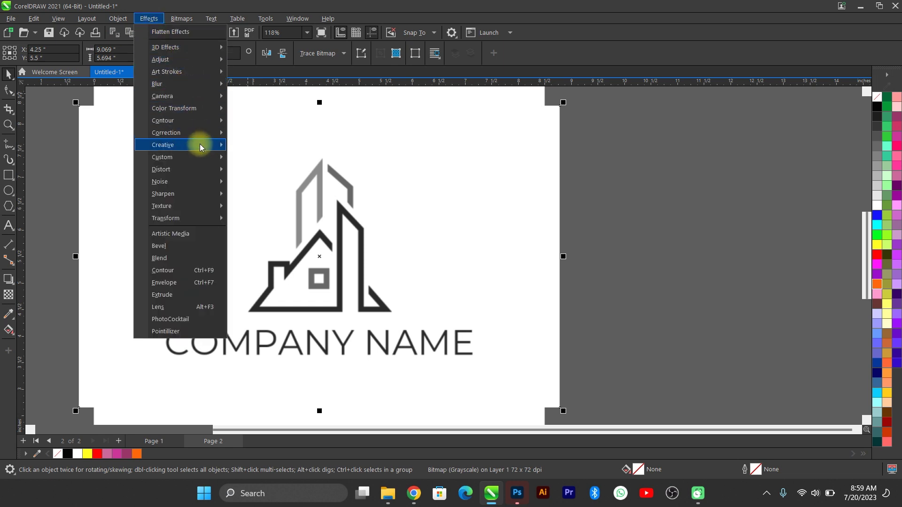
pyautogui.moveTo(204, 54)
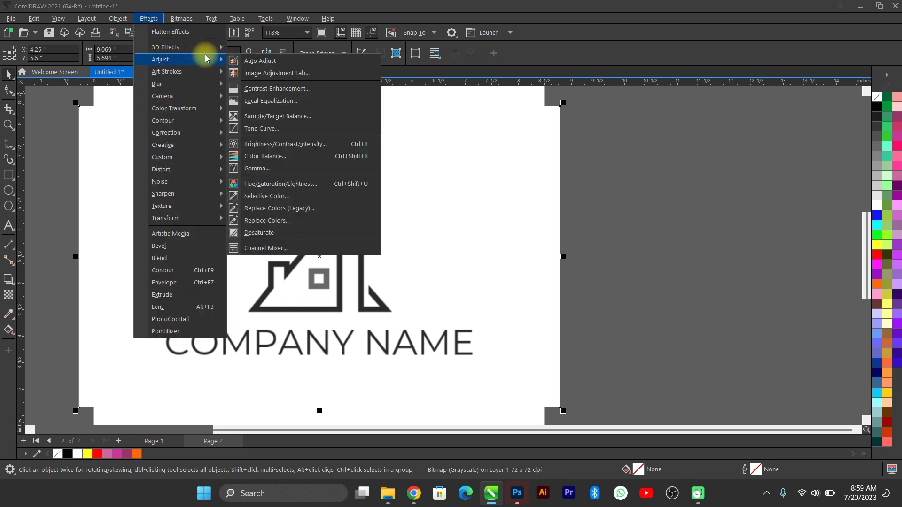
pyautogui.click(257, 169)
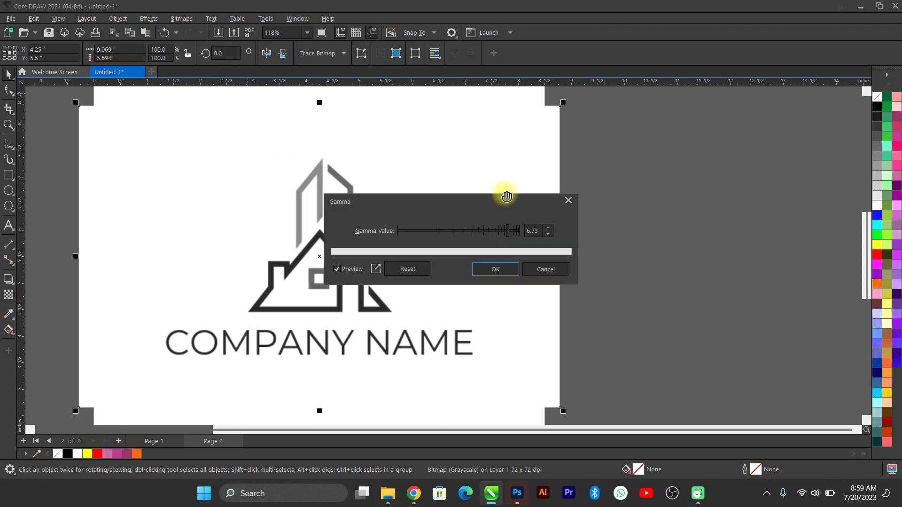
pyautogui.moveTo(454, 230); pyautogui.dragTo(406, 237)
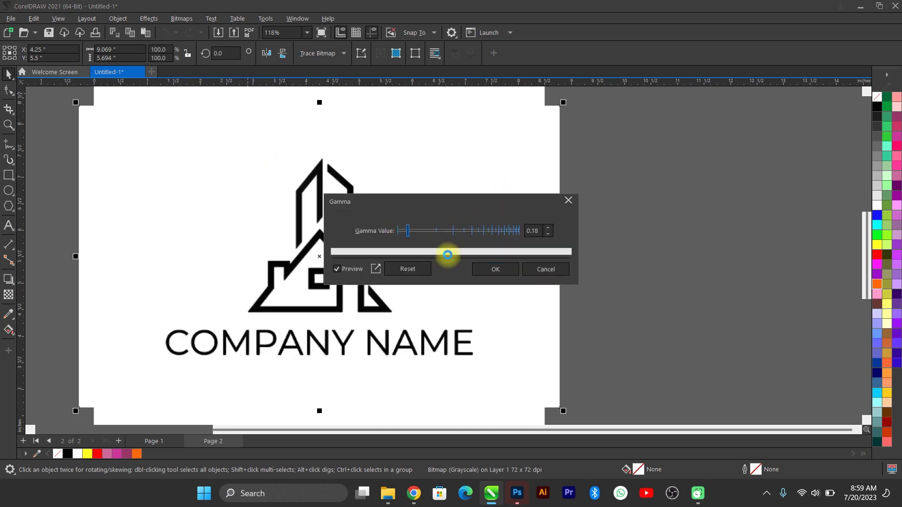
pyautogui.click(494, 270)
# Outline-trace the darkened house logo as Detailed Logo with Detail 88, and place the trace to the right of the bitmap
pyautogui.rightClick(338, 232)
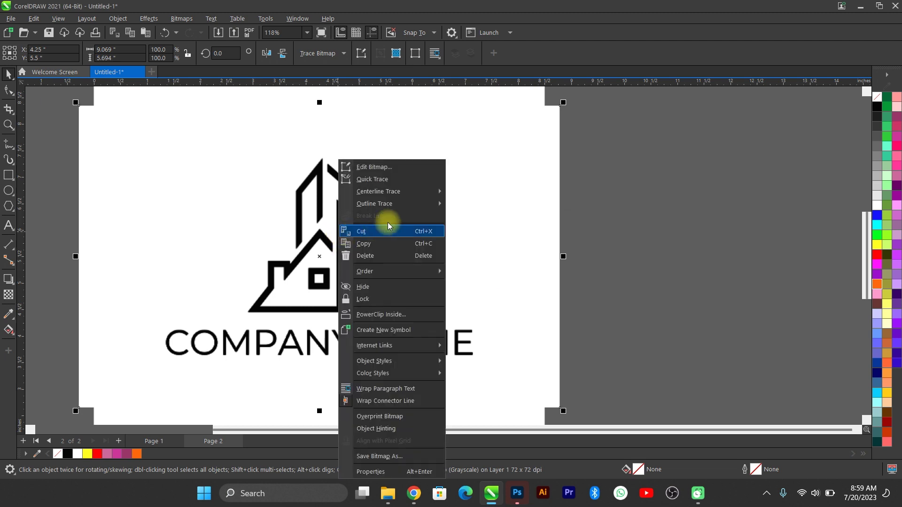
pyautogui.moveTo(418, 203)
pyautogui.click(502, 230)
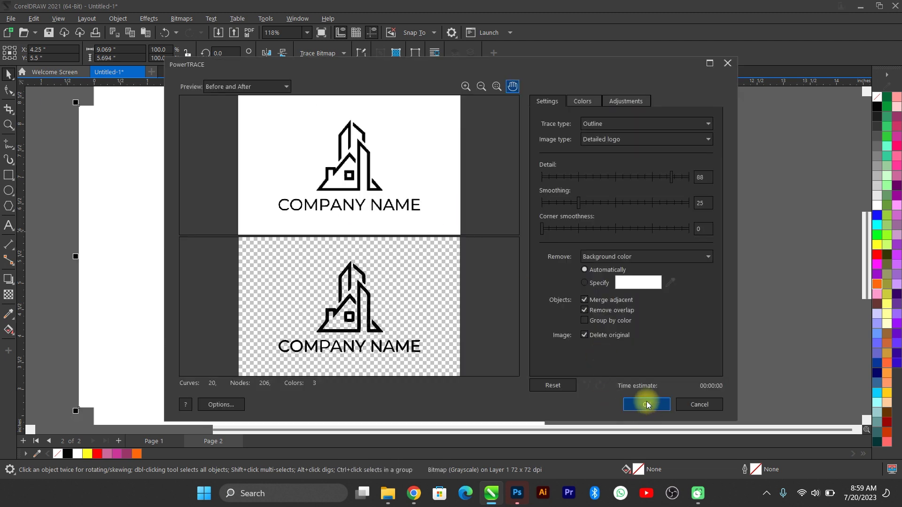
pyautogui.click(647, 403)
pyautogui.moveTo(341, 254); pyautogui.dragTo(704, 248)
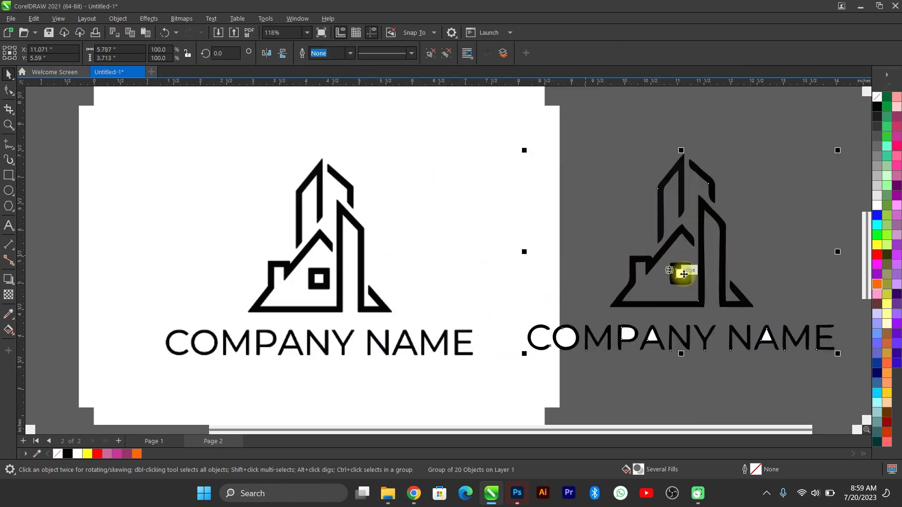
# Ungroup the traced house logo and delete its COMPANY NAME lettering, keeping only the building symbol
pyautogui.click(726, 204)
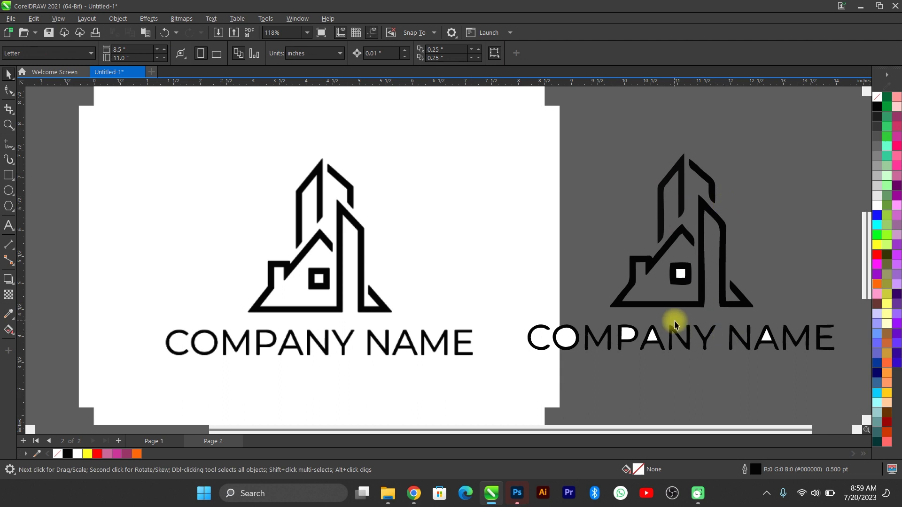
pyautogui.click(719, 226)
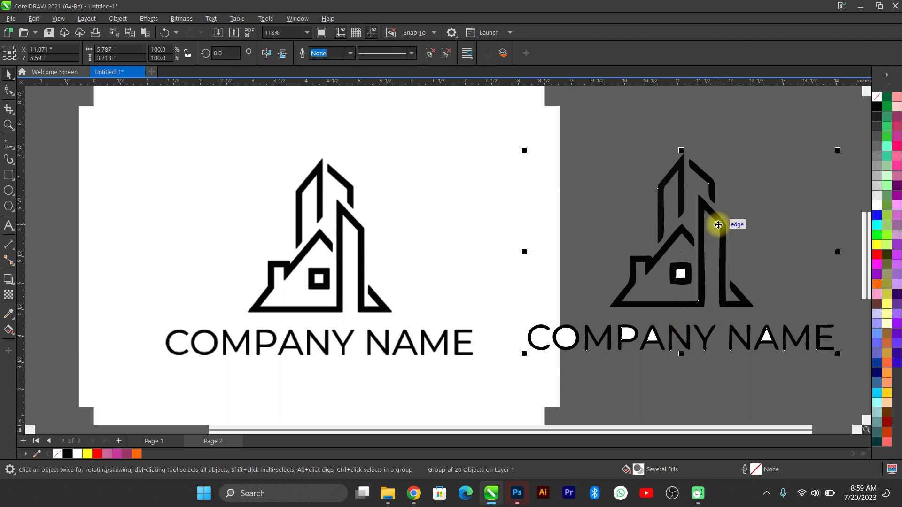
pyautogui.hotkey('ctrl', 'u')
pyautogui.click(711, 306)
pyautogui.scroll(-2, 576, 297)
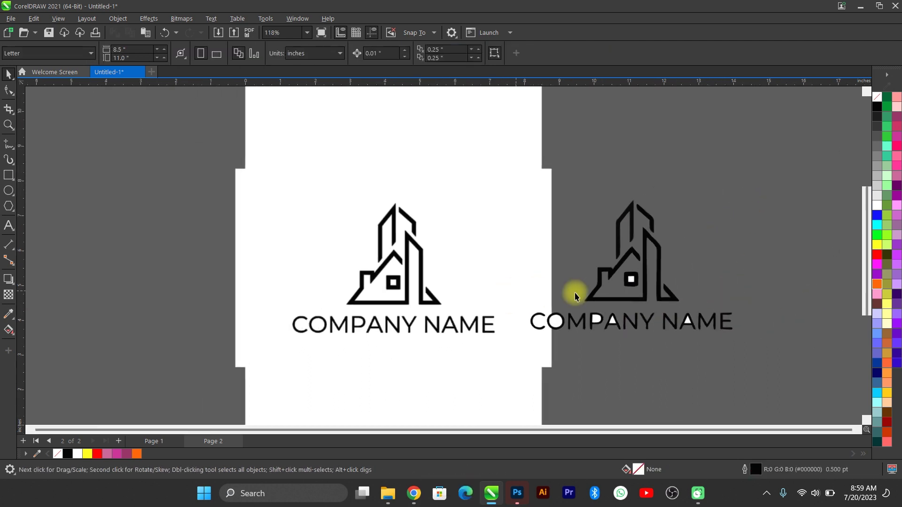
pyautogui.moveTo(488, 358); pyautogui.dragTo(489, 357)
pyautogui.press('Delete')
pyautogui.scroll(1, 699, 254)
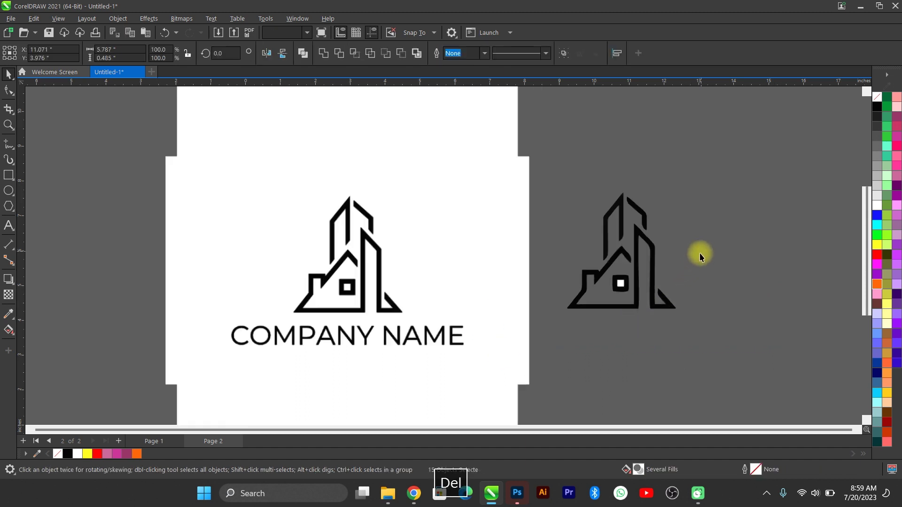
# With the Shape tool, straighten the curved right tip of the traced house roof and remove the extra node on the tower's sloped edge
pyautogui.click(8, 91)
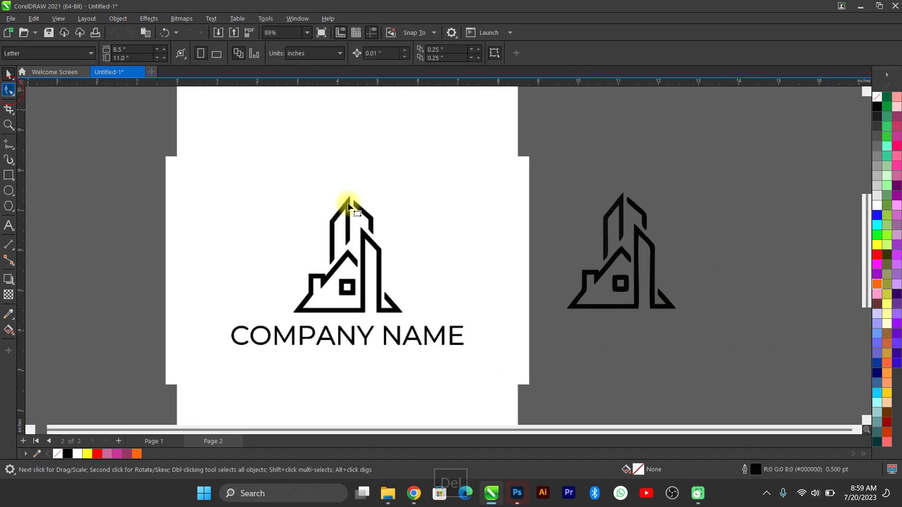
pyautogui.scroll(5, 586, 245)
pyautogui.click(650, 284)
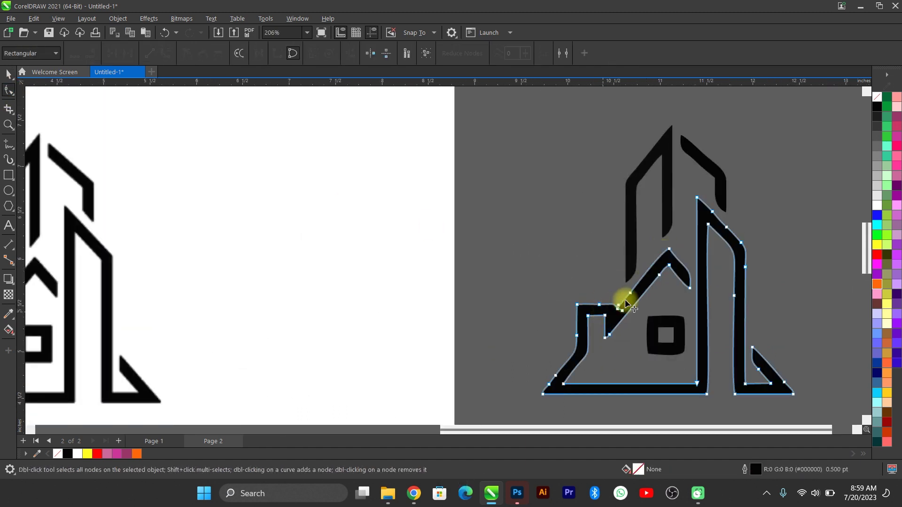
pyautogui.click(669, 251)
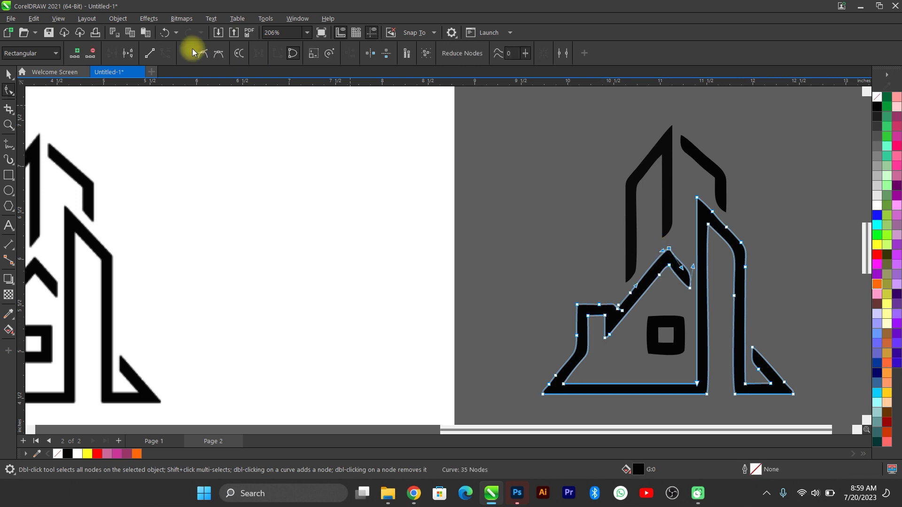
pyautogui.click(151, 54)
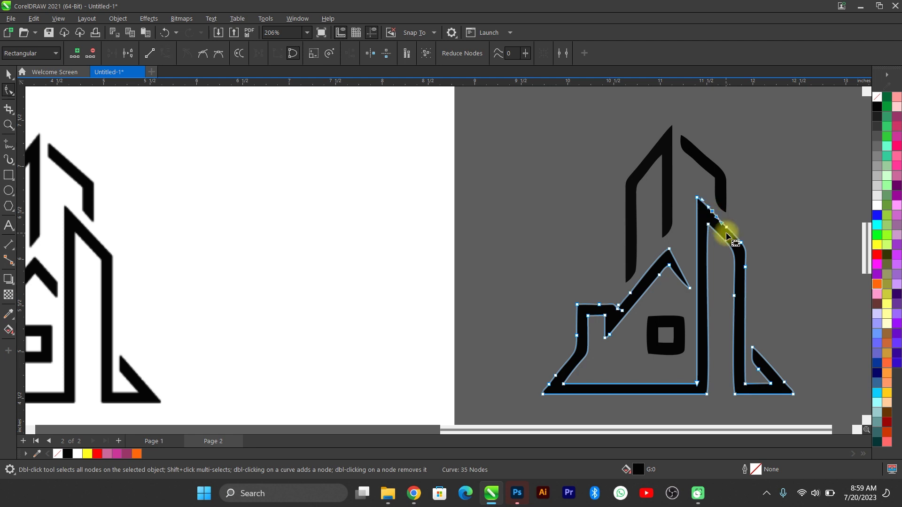
pyautogui.doubleClick(712, 212)
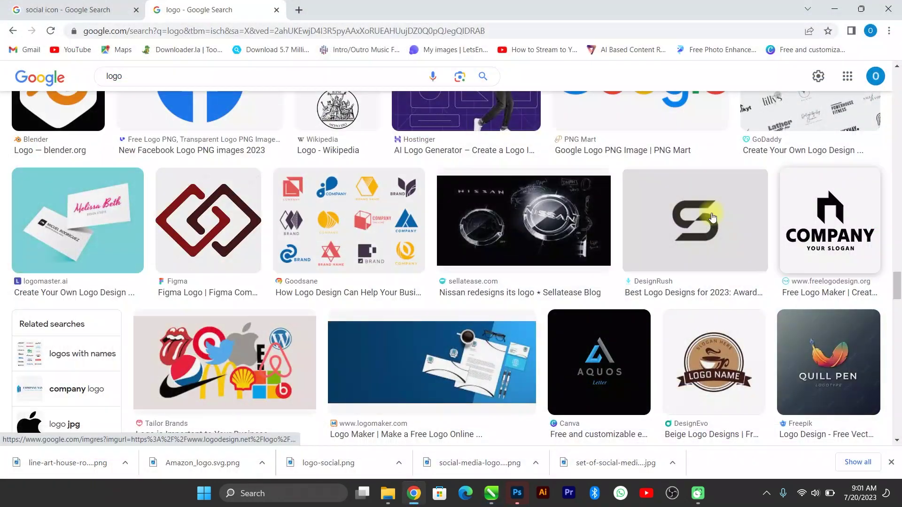
# Copy the DesignRush S logo image from the Google results in Chrome and paste it onto Page 2 in CorelDRAW
pyautogui.click(713, 217)
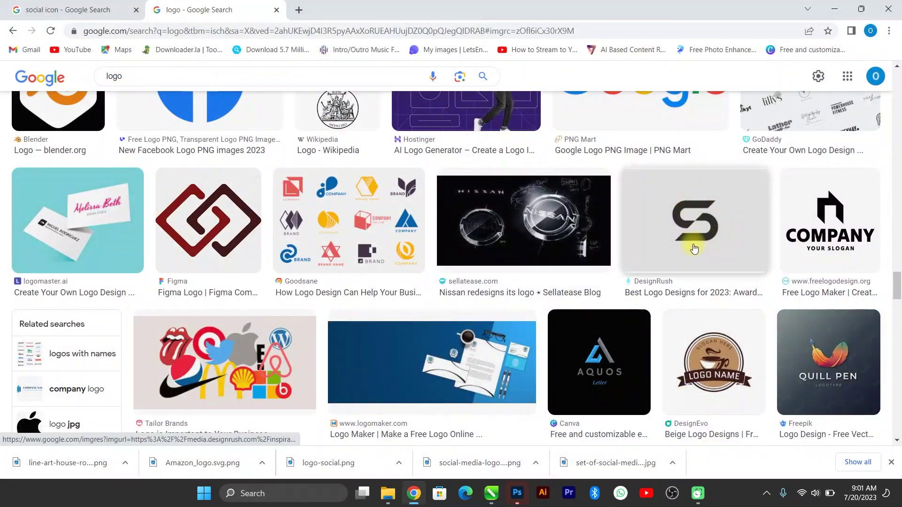
pyautogui.rightClick(689, 196)
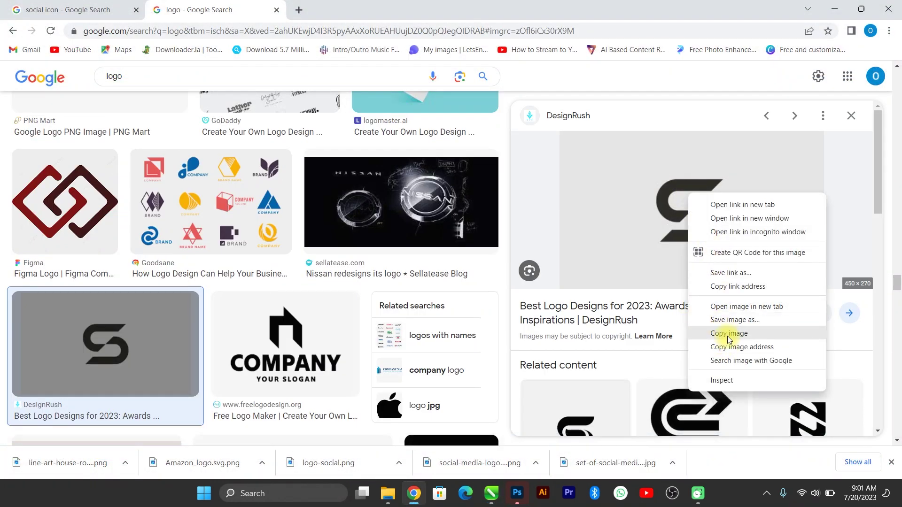
pyautogui.click(736, 338)
pyautogui.click(492, 493)
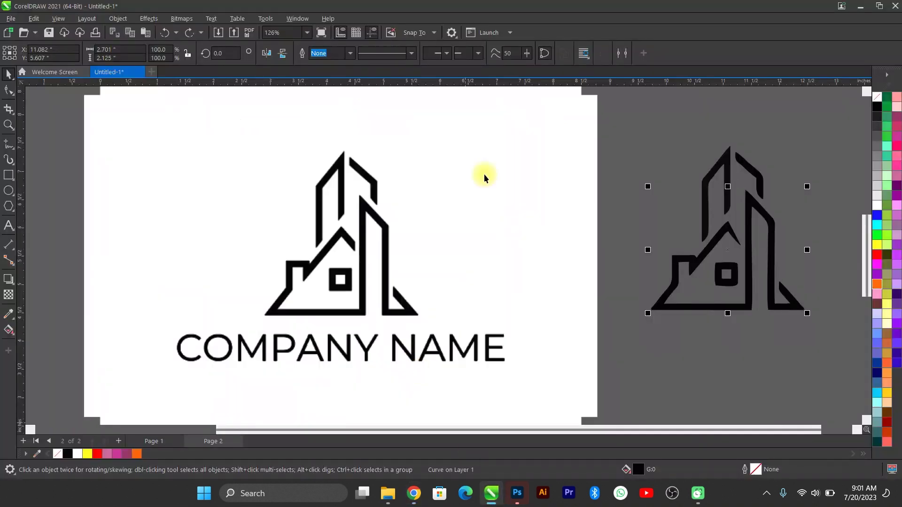
pyautogui.hotkey('ctrl', 'v')
# Outline-trace the S logo bitmap as Logo with Detail 91, and move the trace off the page beside the house logo
pyautogui.rightClick(378, 235)
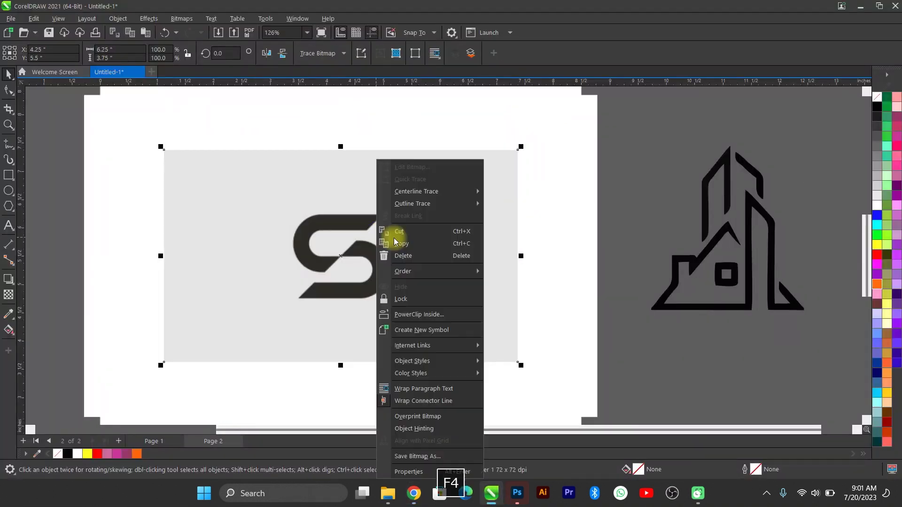
pyautogui.moveTo(494, 210)
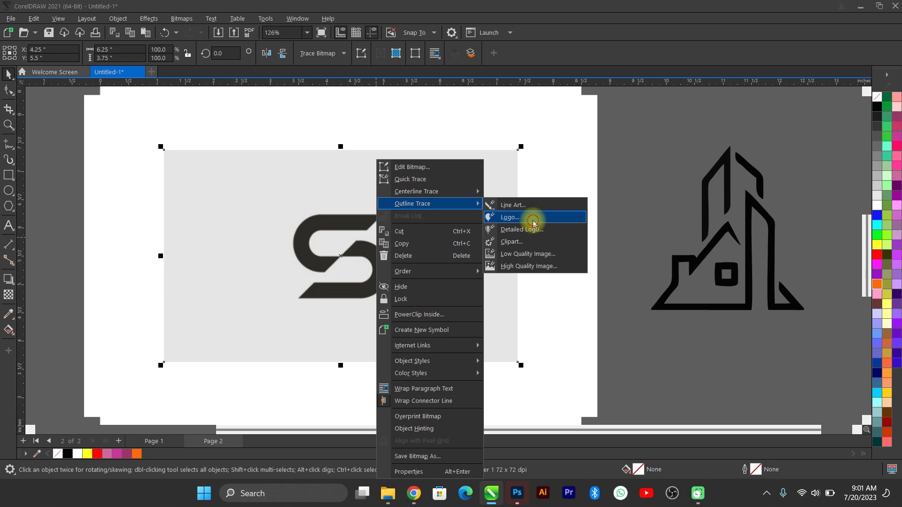
pyautogui.click(534, 222)
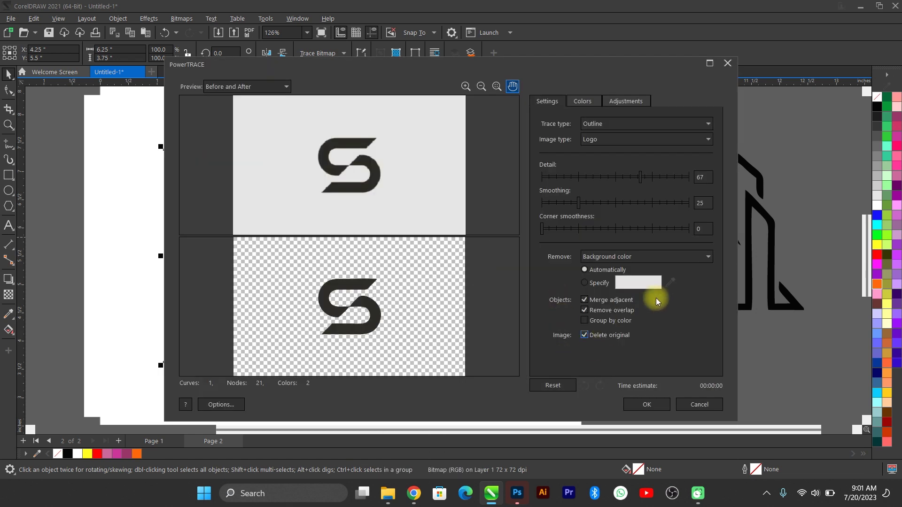
pyautogui.click(675, 176)
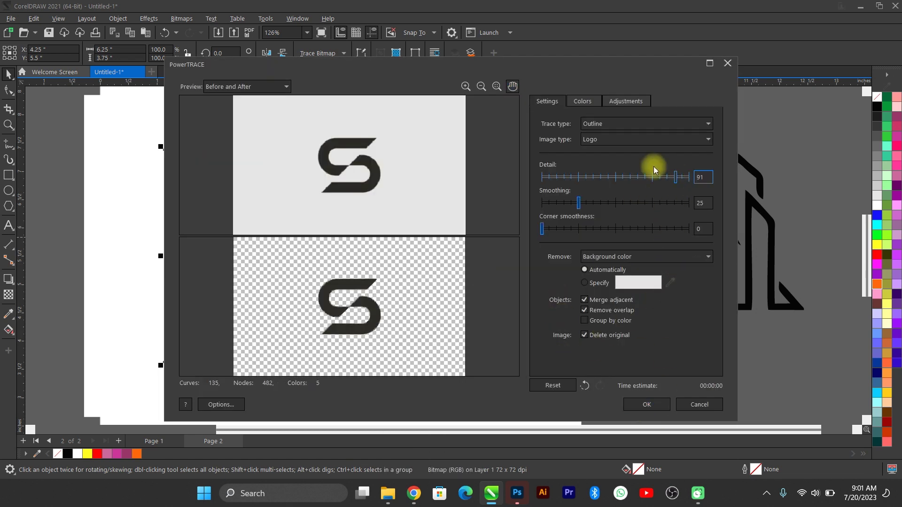
pyautogui.click(638, 403)
pyautogui.moveTo(367, 277)
pyautogui.mouseDown()
pyautogui.moveTo(709, 157)
pyautogui.moveTo(682, 197)
pyautogui.mouseUp()
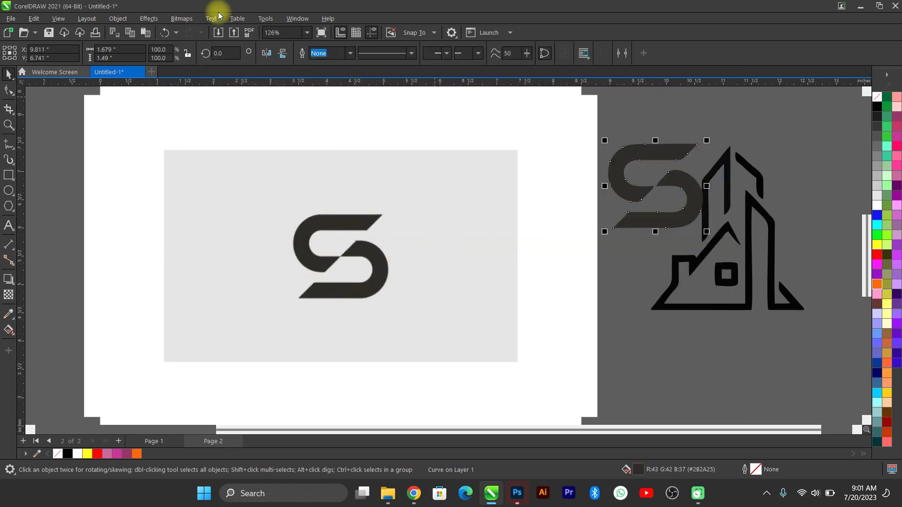
# Rotate the traced S logo by 90 degrees
pyautogui.click(230, 55)
pyautogui.write('8')
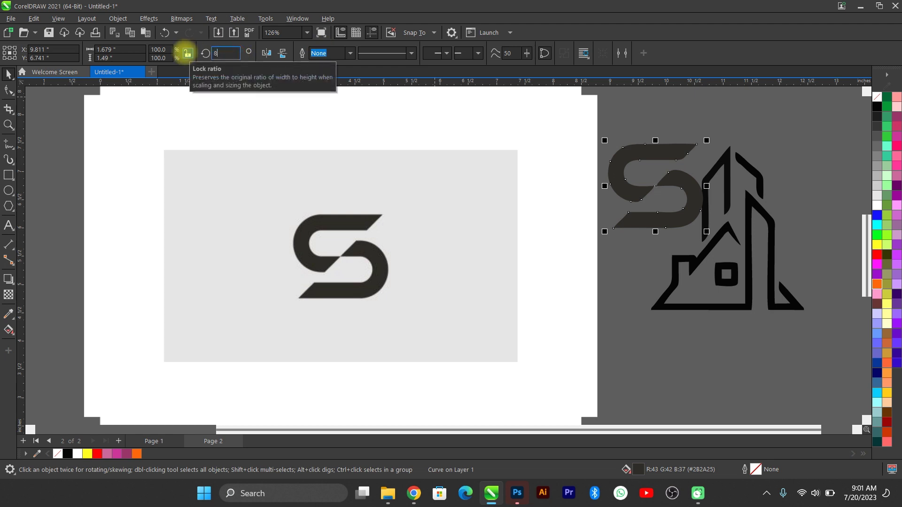
pyautogui.write('0')
pyautogui.press('Return')
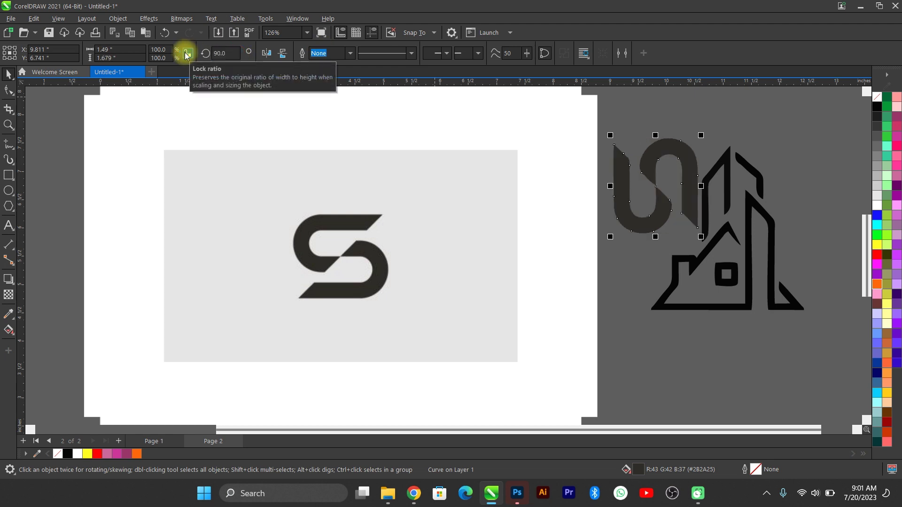
# Switch to Chrome, open the VectorStock letter S logo from the related content, and copy its image
pyautogui.click(414, 493)
pyautogui.scroll(-5, 422, 229)
pyautogui.scroll(-5, 422, 229)
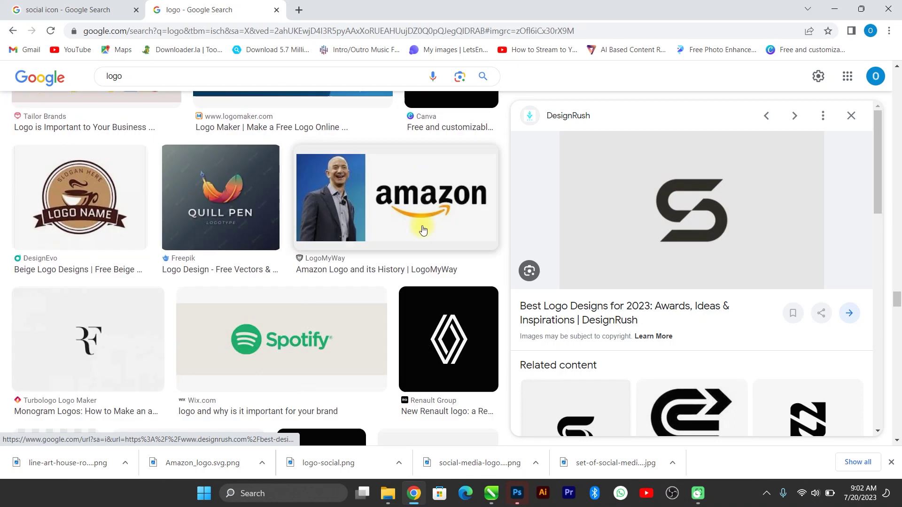
pyautogui.scroll(-4, 604, 414)
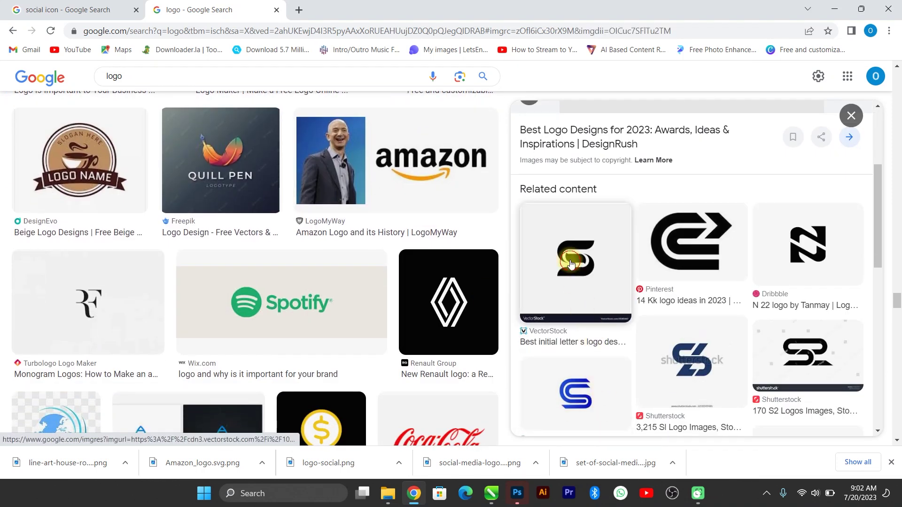
pyautogui.click(577, 275)
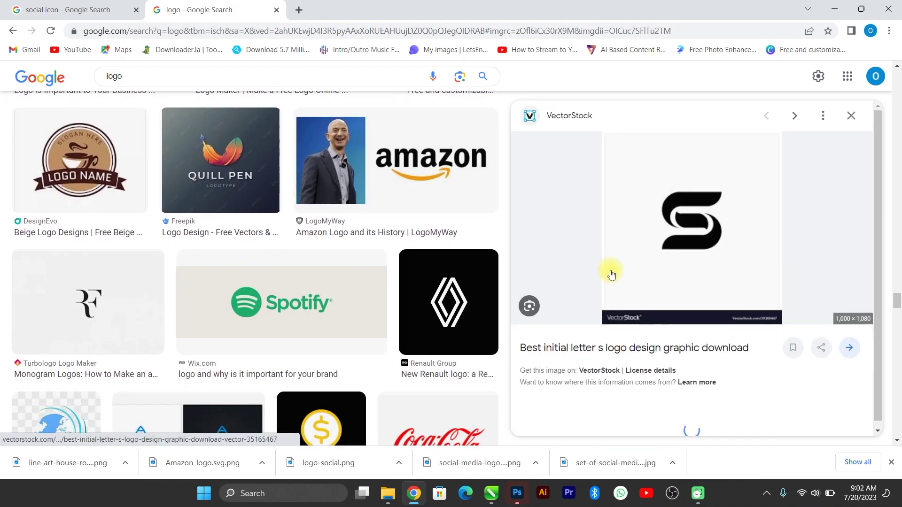
pyautogui.rightClick(684, 240)
pyautogui.click(722, 376)
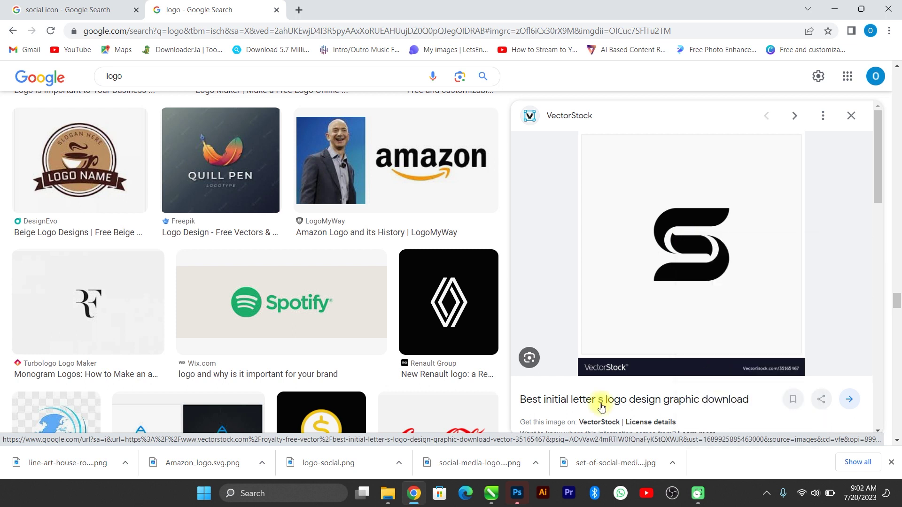
# Switch to CorelDRAW, paste the VectorStock S logo onto Page 2, and place it to the left of the page
pyautogui.click(493, 494)
pyautogui.hotkey('ctrl', 'v')
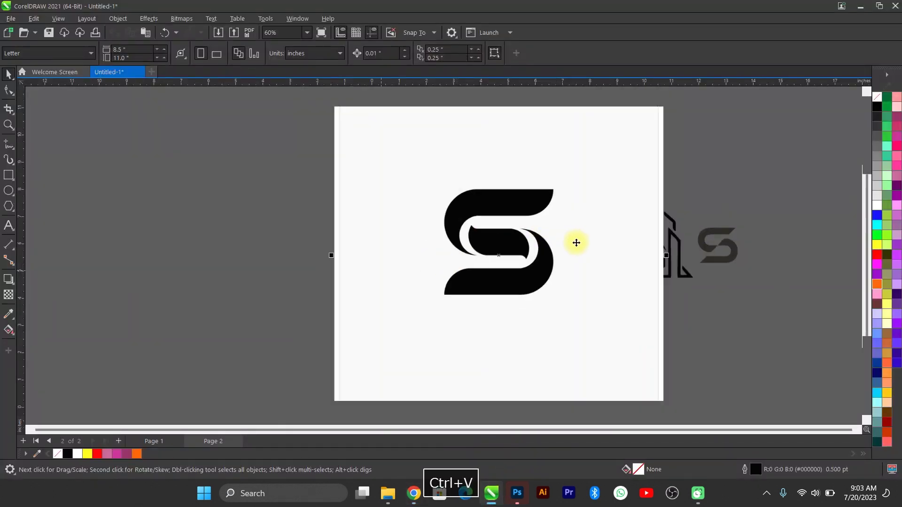
pyautogui.click(545, 244)
pyautogui.moveTo(243, 248); pyautogui.dragTo(190, 219)
pyautogui.scroll(-1, 238, 191)
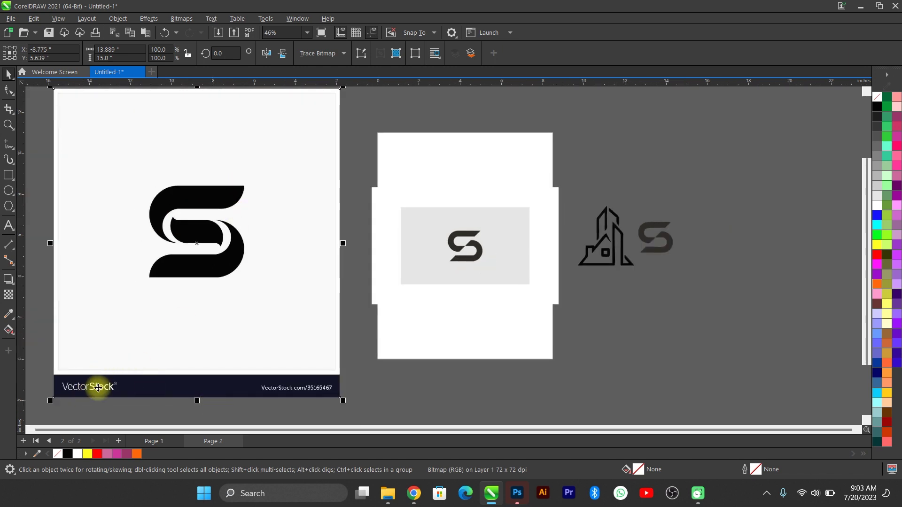
# Crop the VectorStock bitmap around the S symbol to about 7.7 by 7.1 inches, removing the watermark strip
pyautogui.click(10, 110)
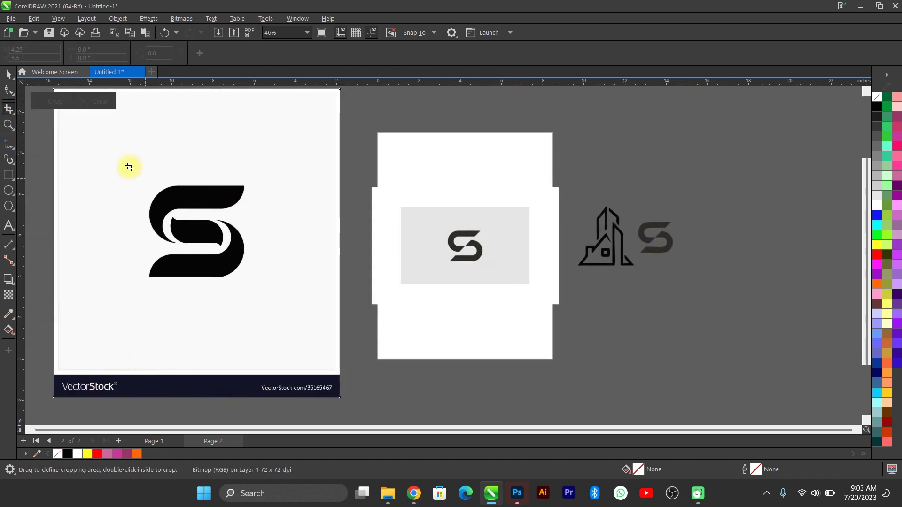
pyautogui.moveTo(117, 158); pyautogui.dragTo(277, 305)
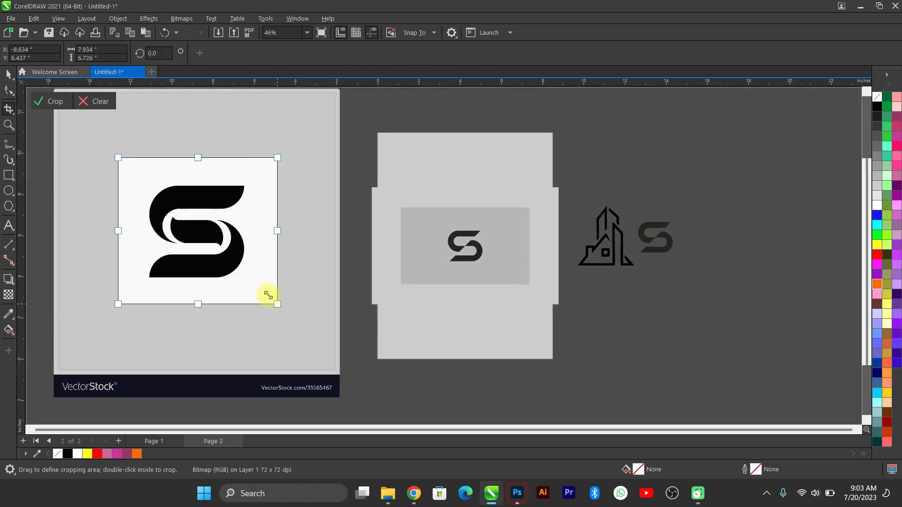
pyautogui.doubleClick(154, 211)
pyautogui.click(9, 74)
# Outline-trace the cropped S bitmap as Logo, and move the bitmap up, clear of the trace
pyautogui.rightClick(178, 193)
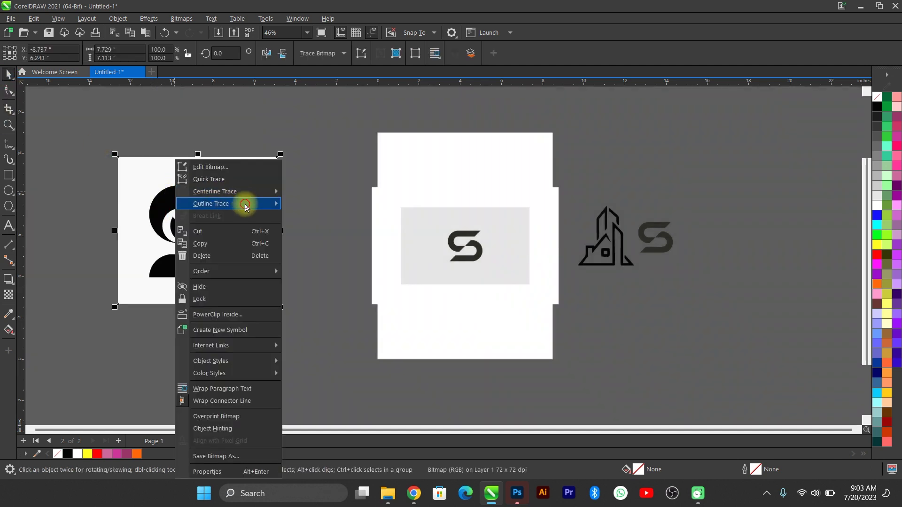
pyautogui.moveTo(254, 204)
pyautogui.click(332, 217)
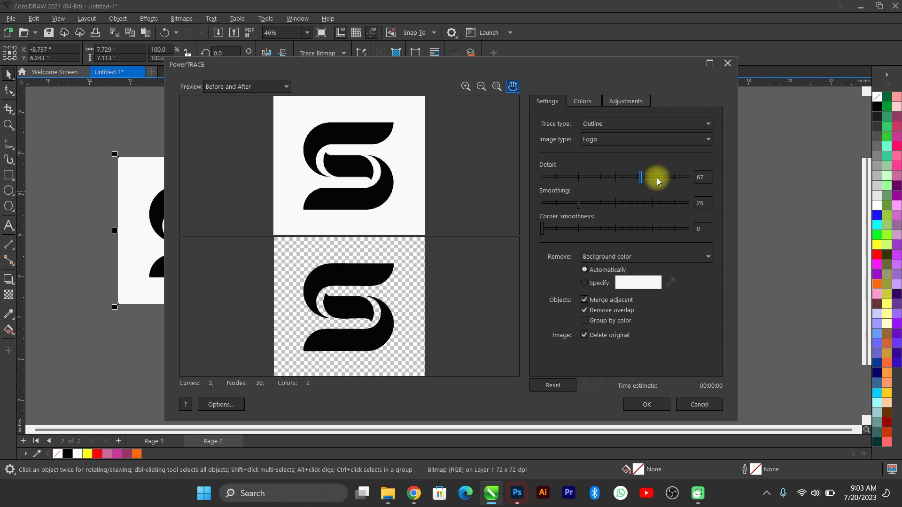
pyautogui.click(647, 405)
pyautogui.moveTo(188, 222)
pyautogui.mouseDown()
pyautogui.moveTo(207, 207)
pyautogui.moveTo(237, 117)
pyautogui.mouseUp()
# Ungroup the traced S and separate its curves, placing the small inner piece to the right of the two outer curves
pyautogui.moveTo(203, 267)
pyautogui.mouseDown()
pyautogui.moveTo(201, 283)
pyautogui.moveTo(224, 308)
pyautogui.moveTo(309, 285)
pyautogui.moveTo(334, 267)
pyautogui.mouseUp()
pyautogui.hotkey('ctrl', 'u')
pyautogui.click(272, 280)
pyautogui.click(199, 296)
pyautogui.moveTo(232, 317); pyautogui.dragTo(215, 313)
pyautogui.click(261, 294)
pyautogui.click(221, 266)
pyautogui.click(265, 297)
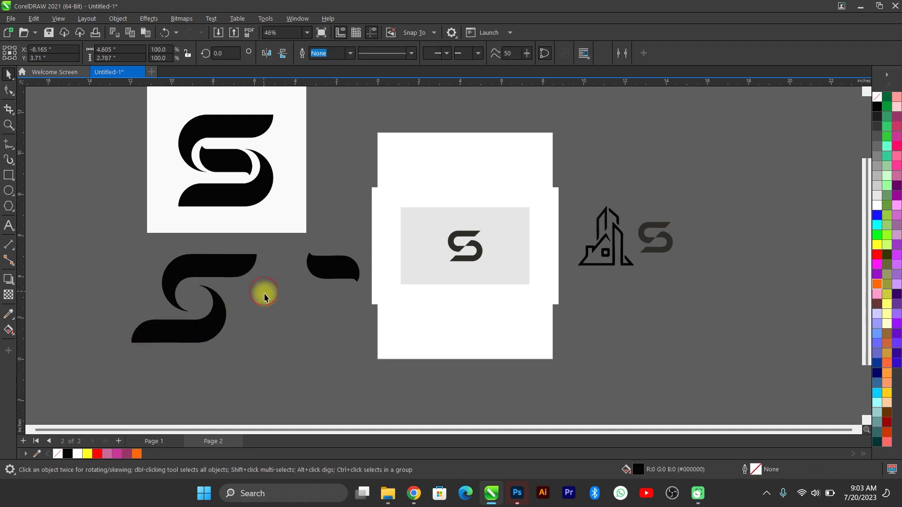
# Rotate the upper and lower outer curves of the traced S clockwise individually, and display the lower curve's nodes
pyautogui.click(329, 268)
pyautogui.click(224, 262)
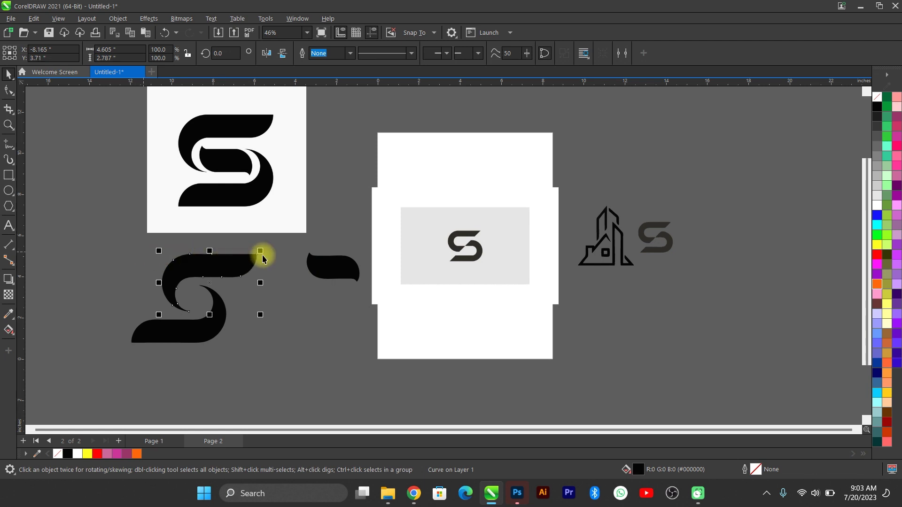
pyautogui.click(238, 262)
pyautogui.moveTo(264, 249); pyautogui.dragTo(204, 314)
pyautogui.click(203, 308)
pyautogui.press('F10')
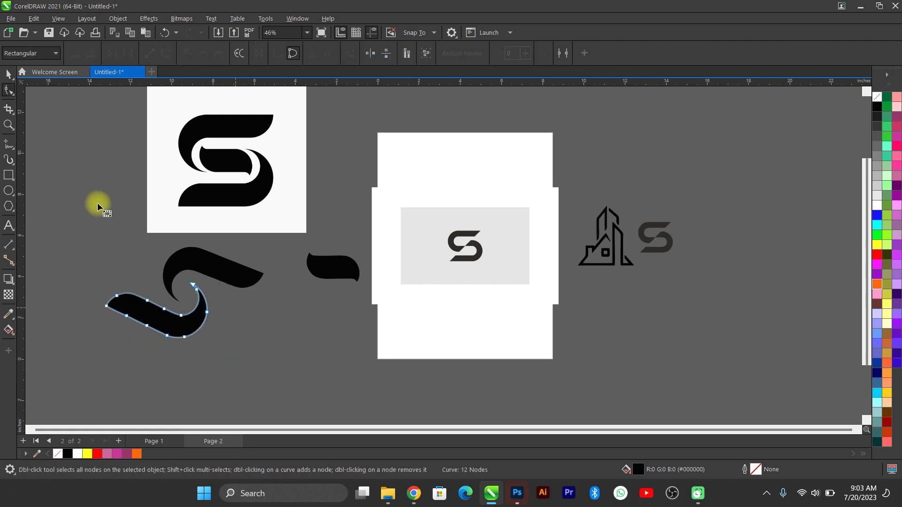
pyautogui.press('space')
pyautogui.click(66, 186)
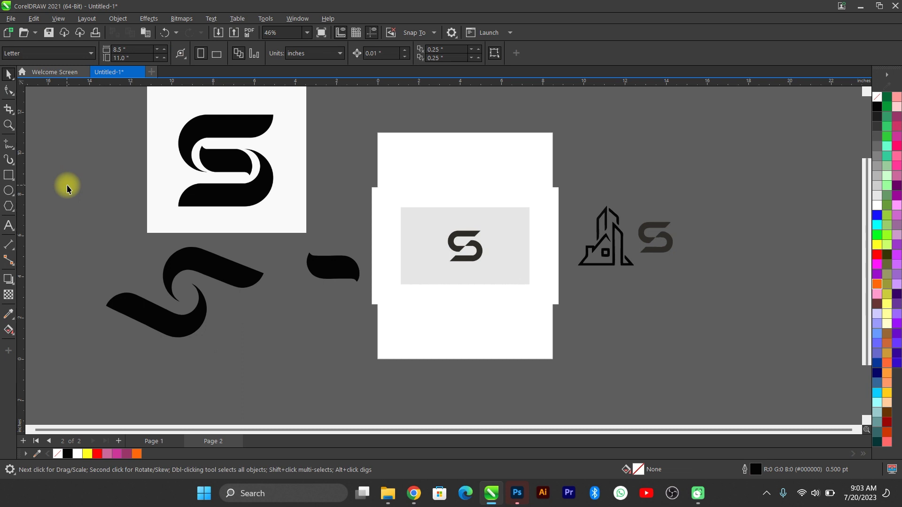